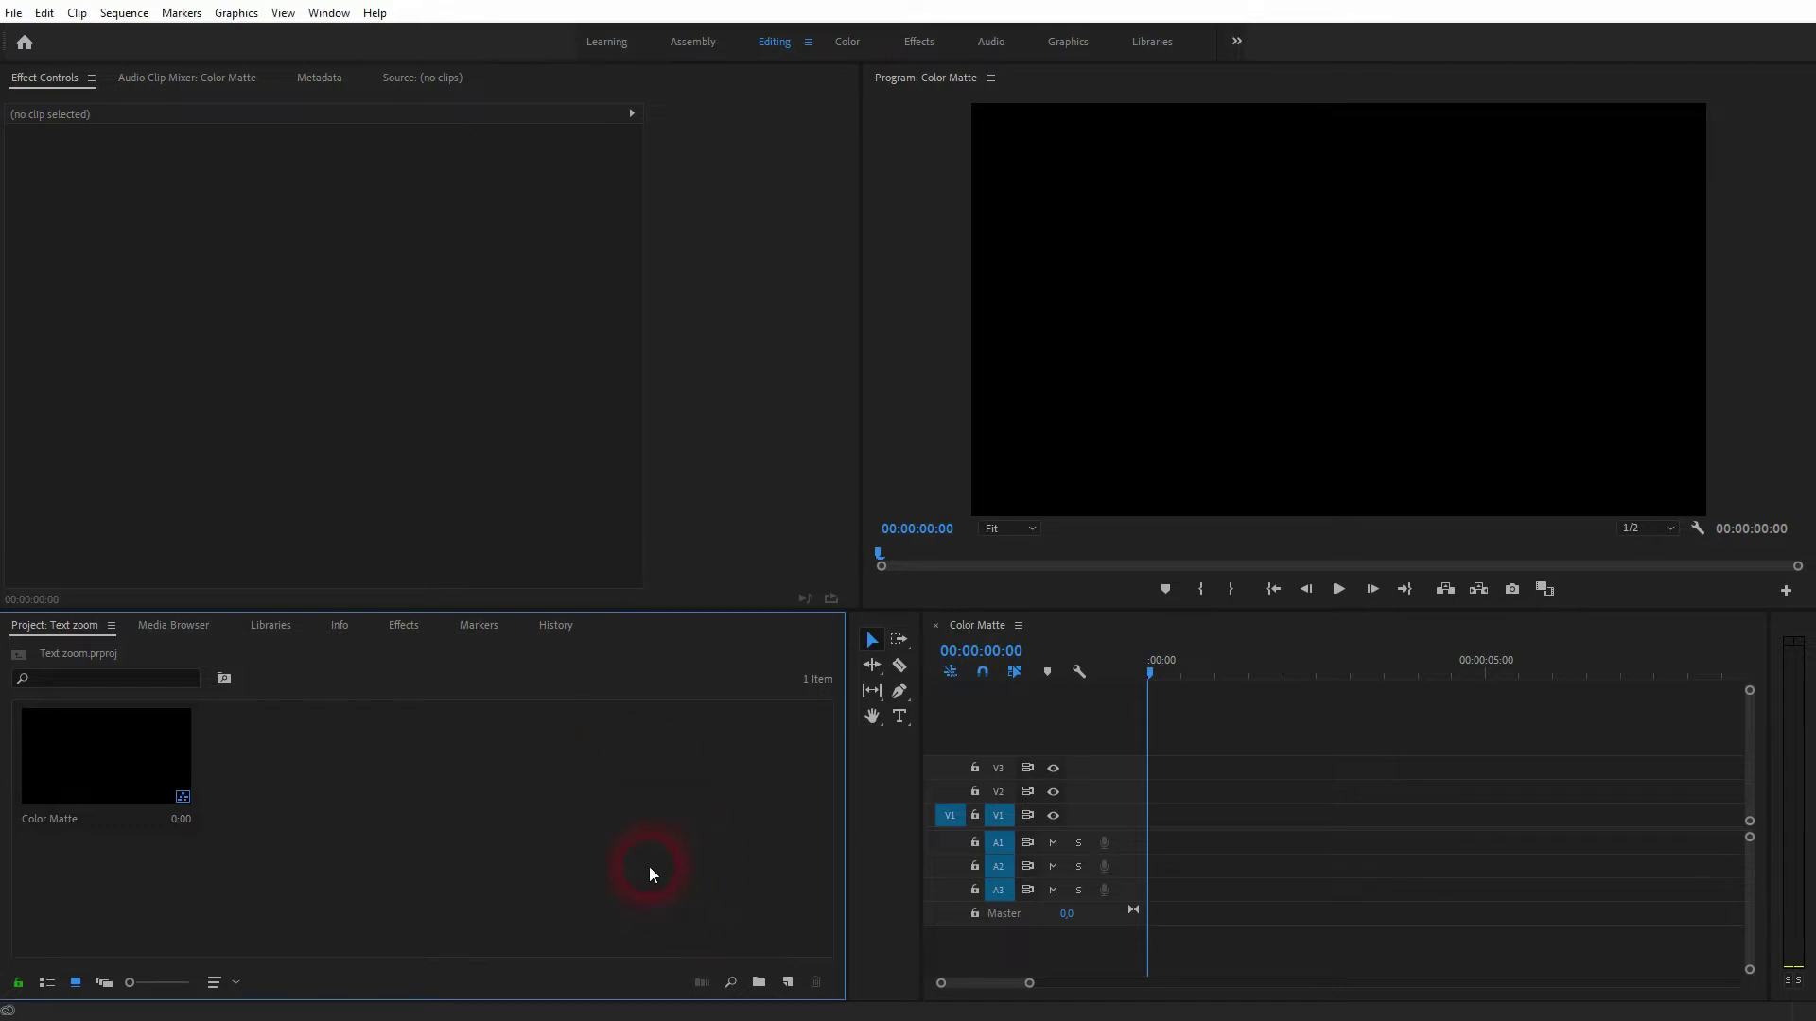
Create a new 1920×1080 colour matte from the Project panel's New Item menu.
{"action": "right_click", "coordinate": [367, 755]}
{"action": "mouse_move", "coordinate": [495, 836]}
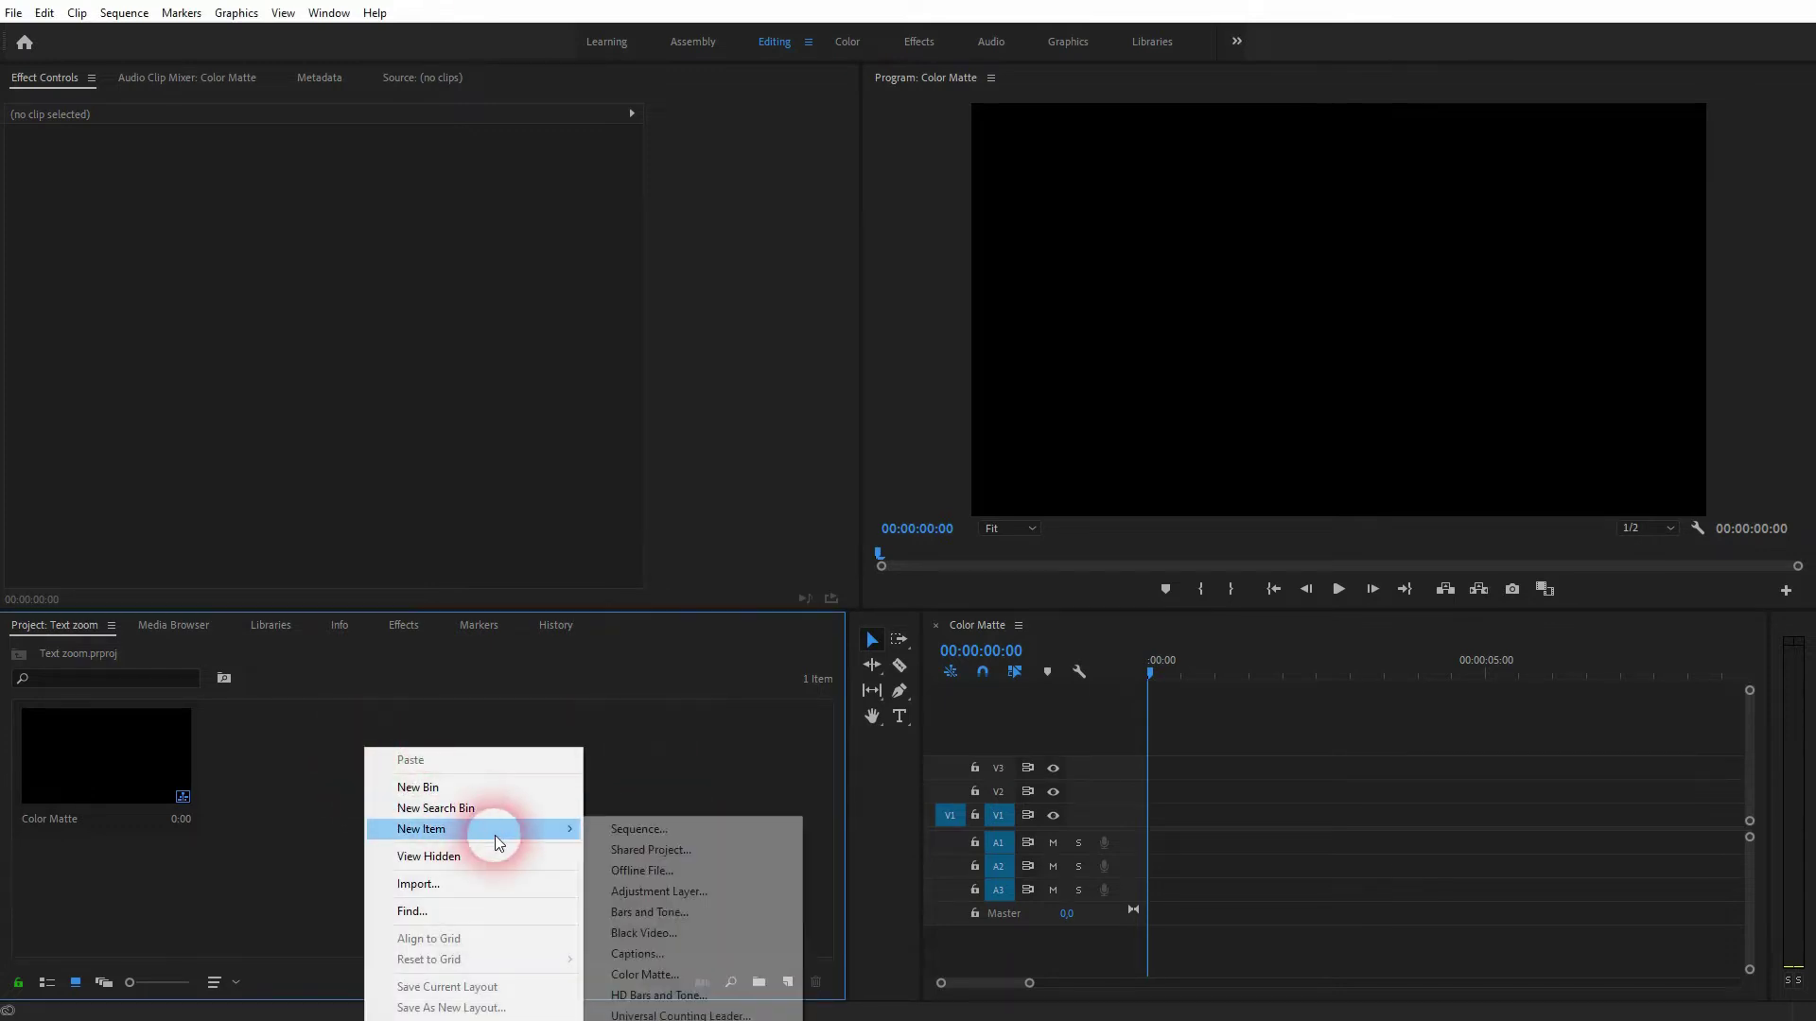
{"action": "left_click", "coordinate": [645, 974]}
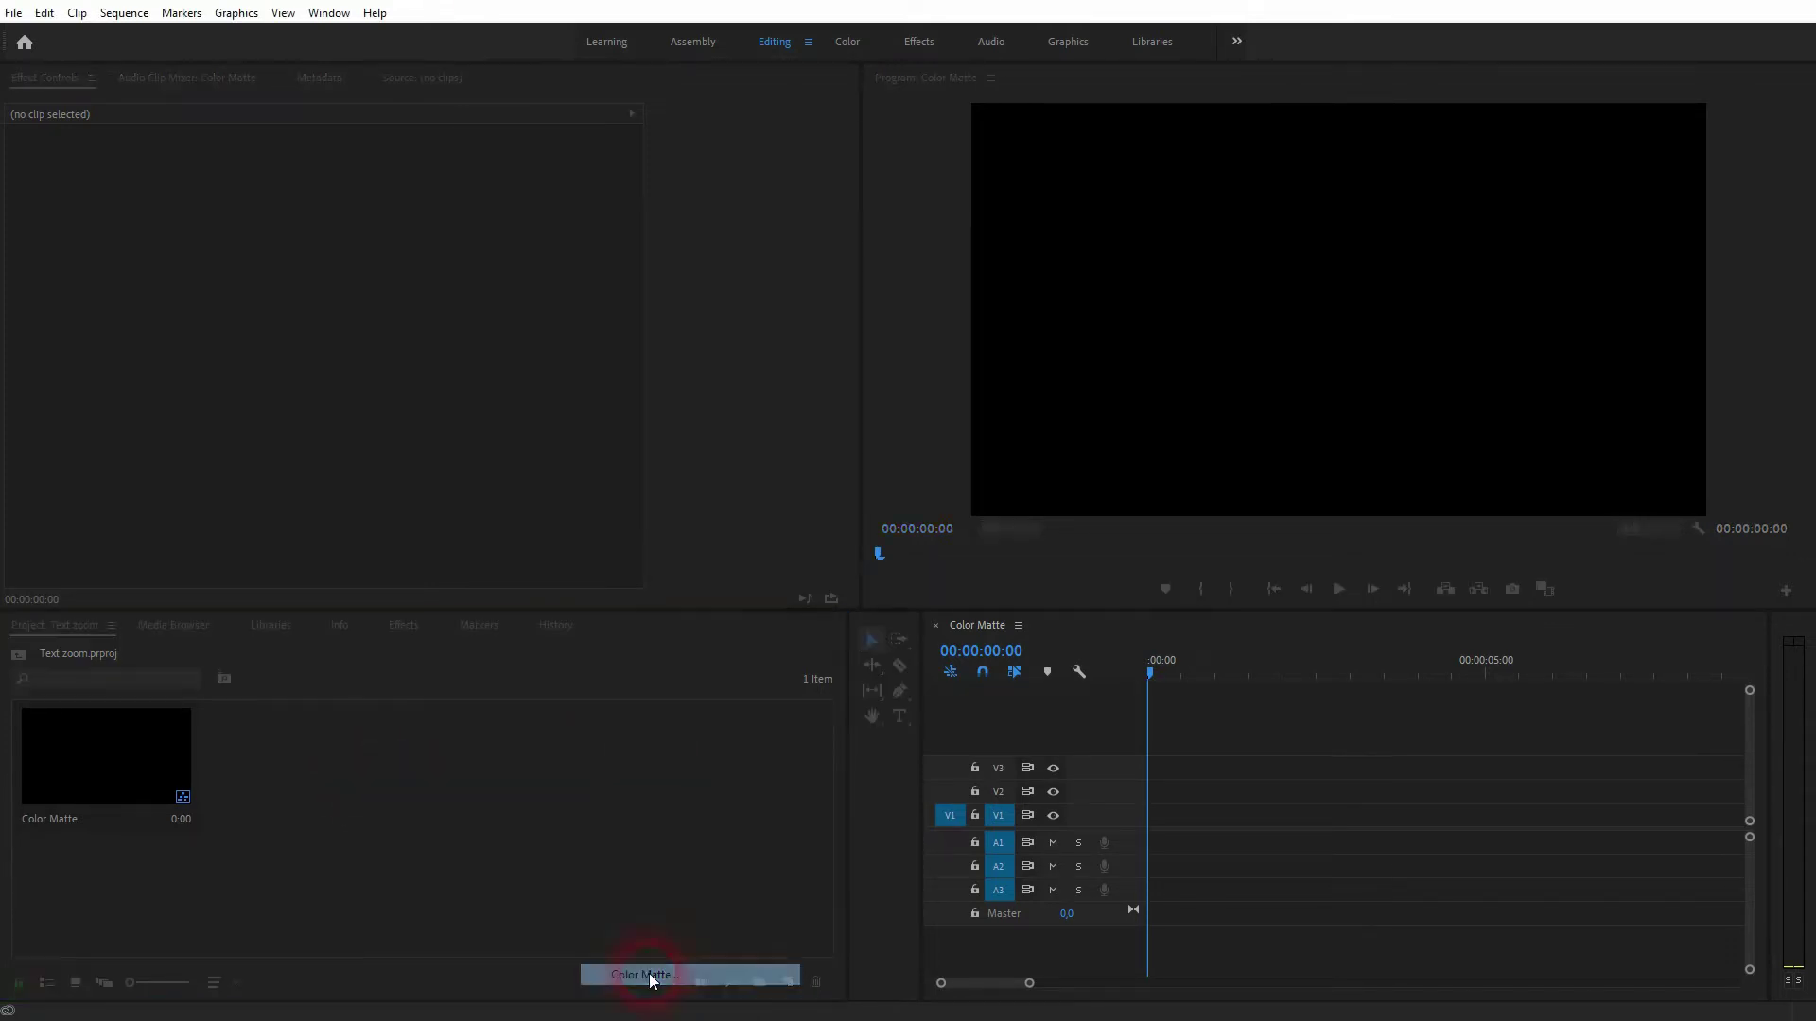
{"action": "double_click", "coordinate": [897, 479]}
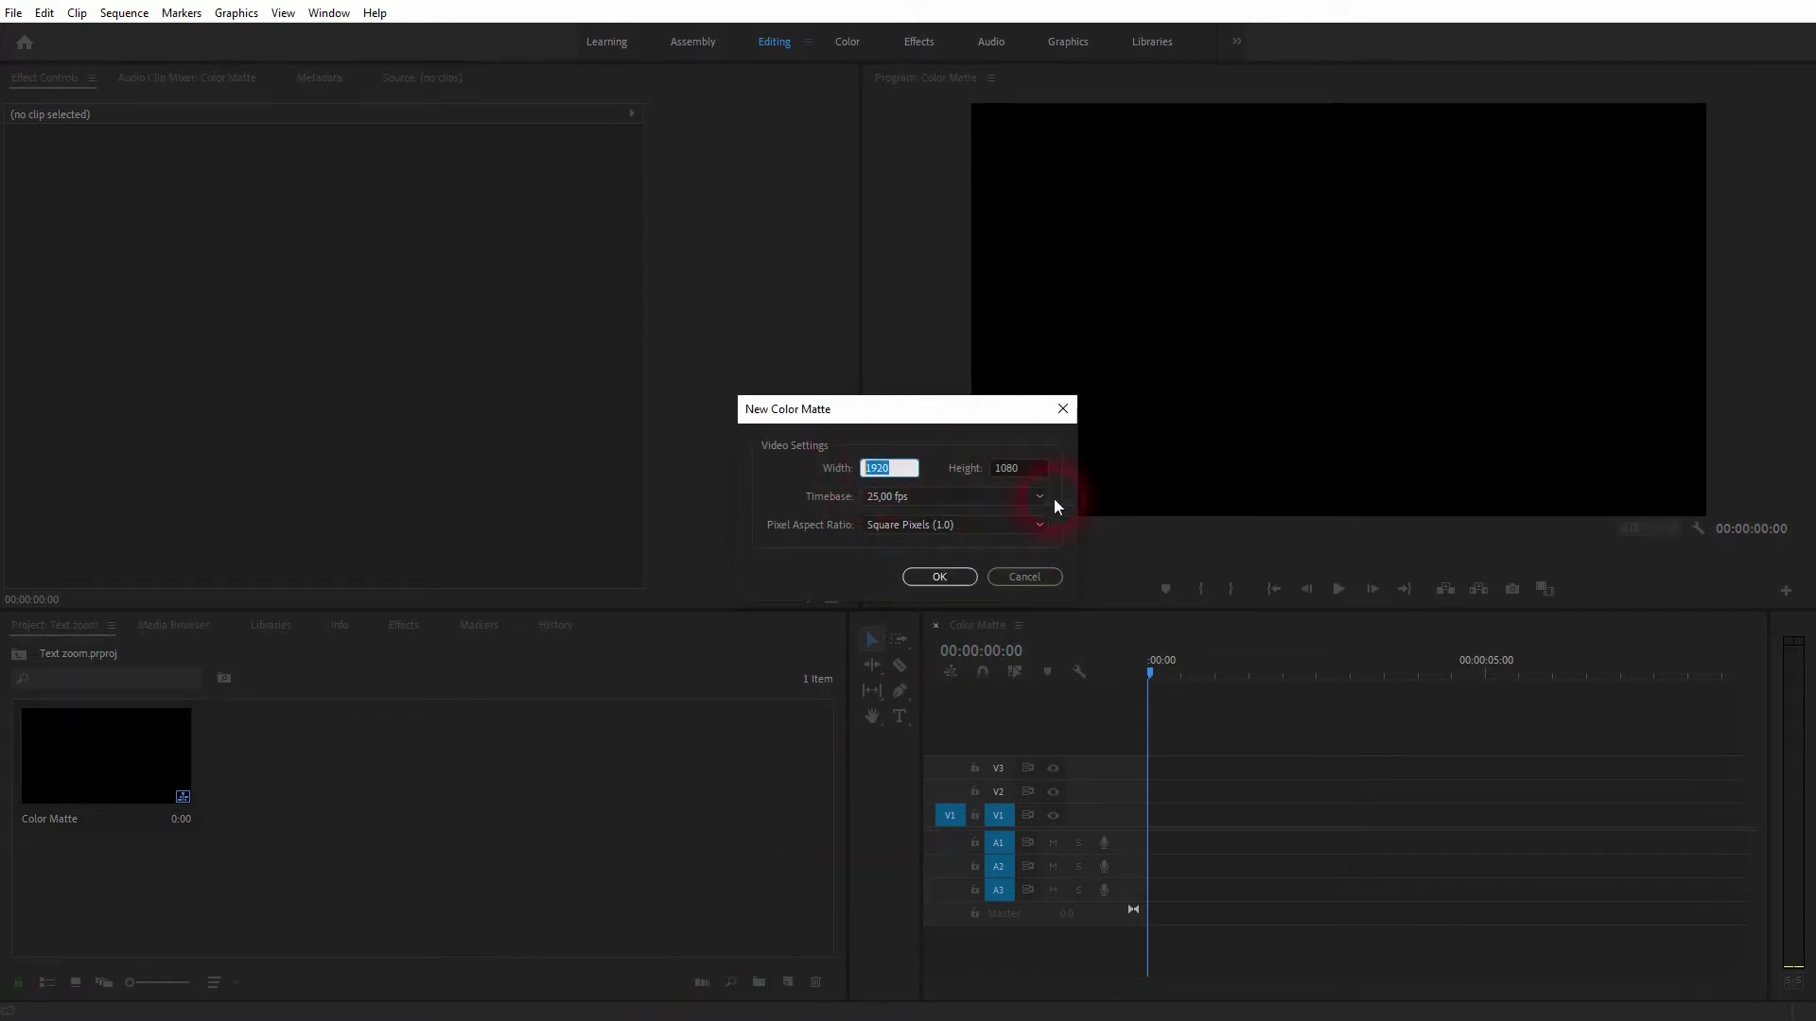
{"action": "key", "text": "Tab"}
{"action": "left_click", "coordinate": [939, 576]}
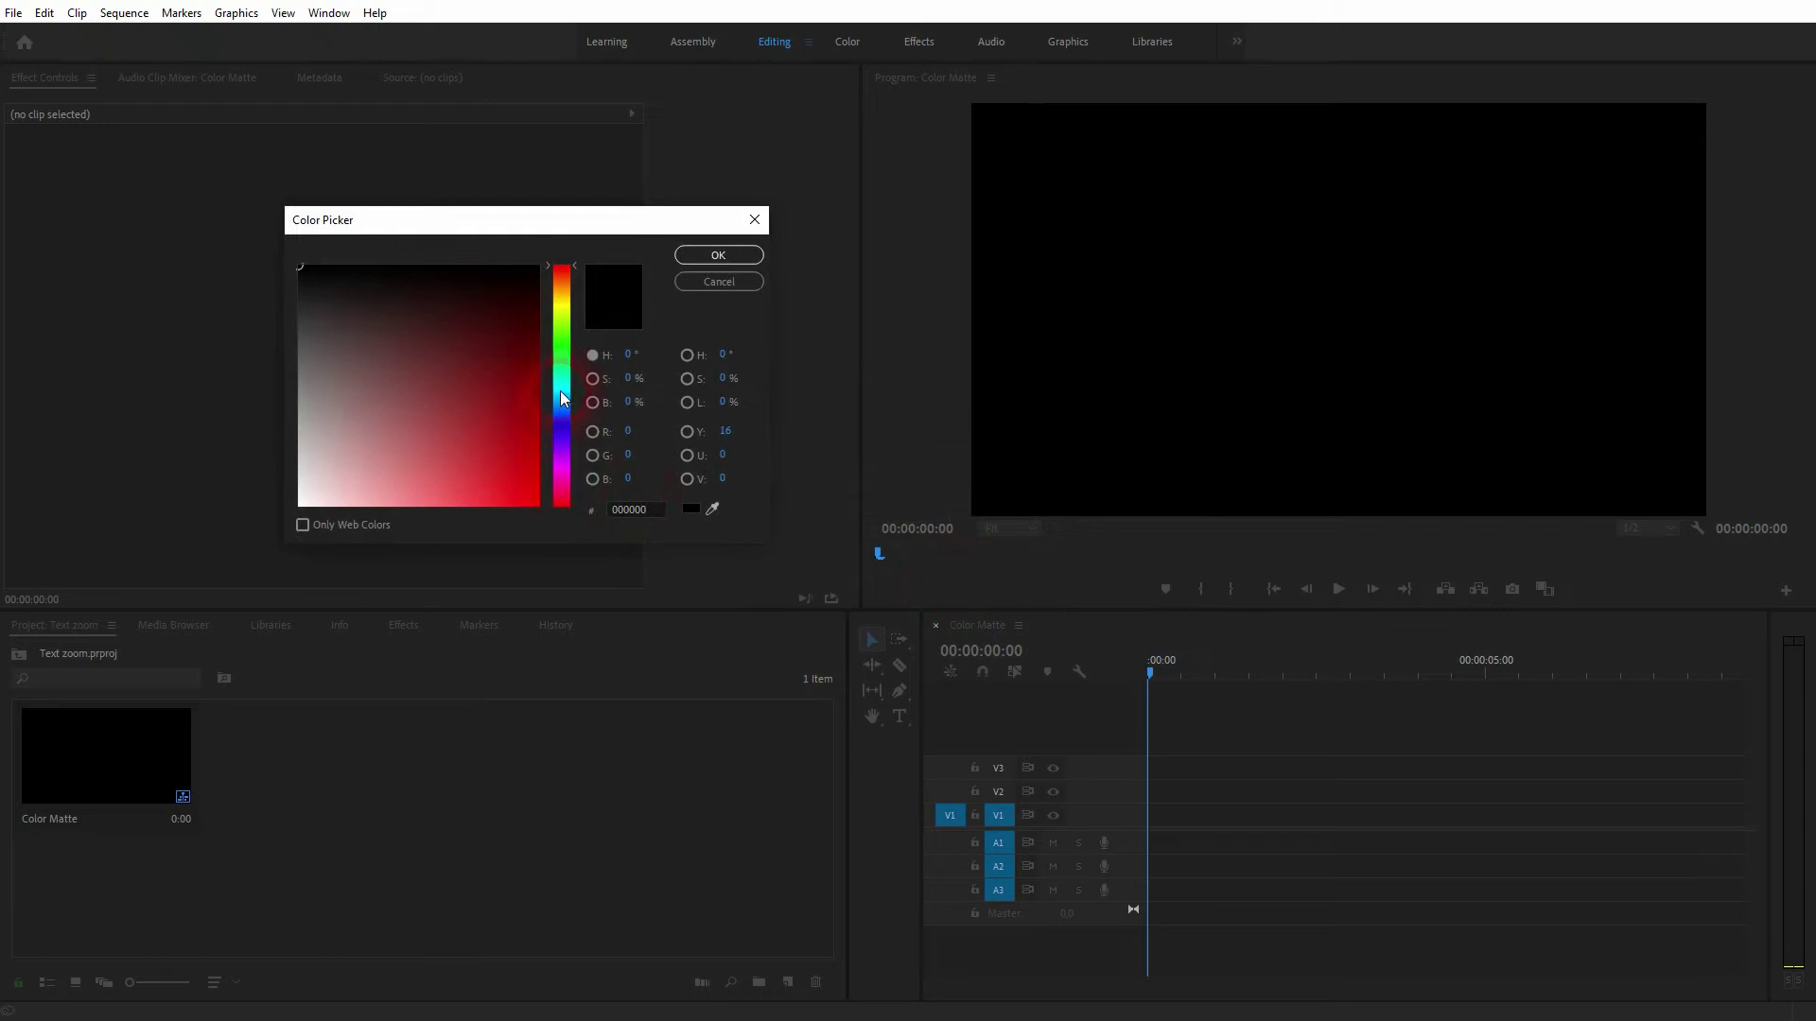
Set the matte colour to turquoise 1BB9D0 and name it Background.
{"action": "left_click", "coordinate": [561, 391]}
{"action": "left_click", "coordinate": [507, 428]}
{"action": "left_click", "coordinate": [516, 470]}
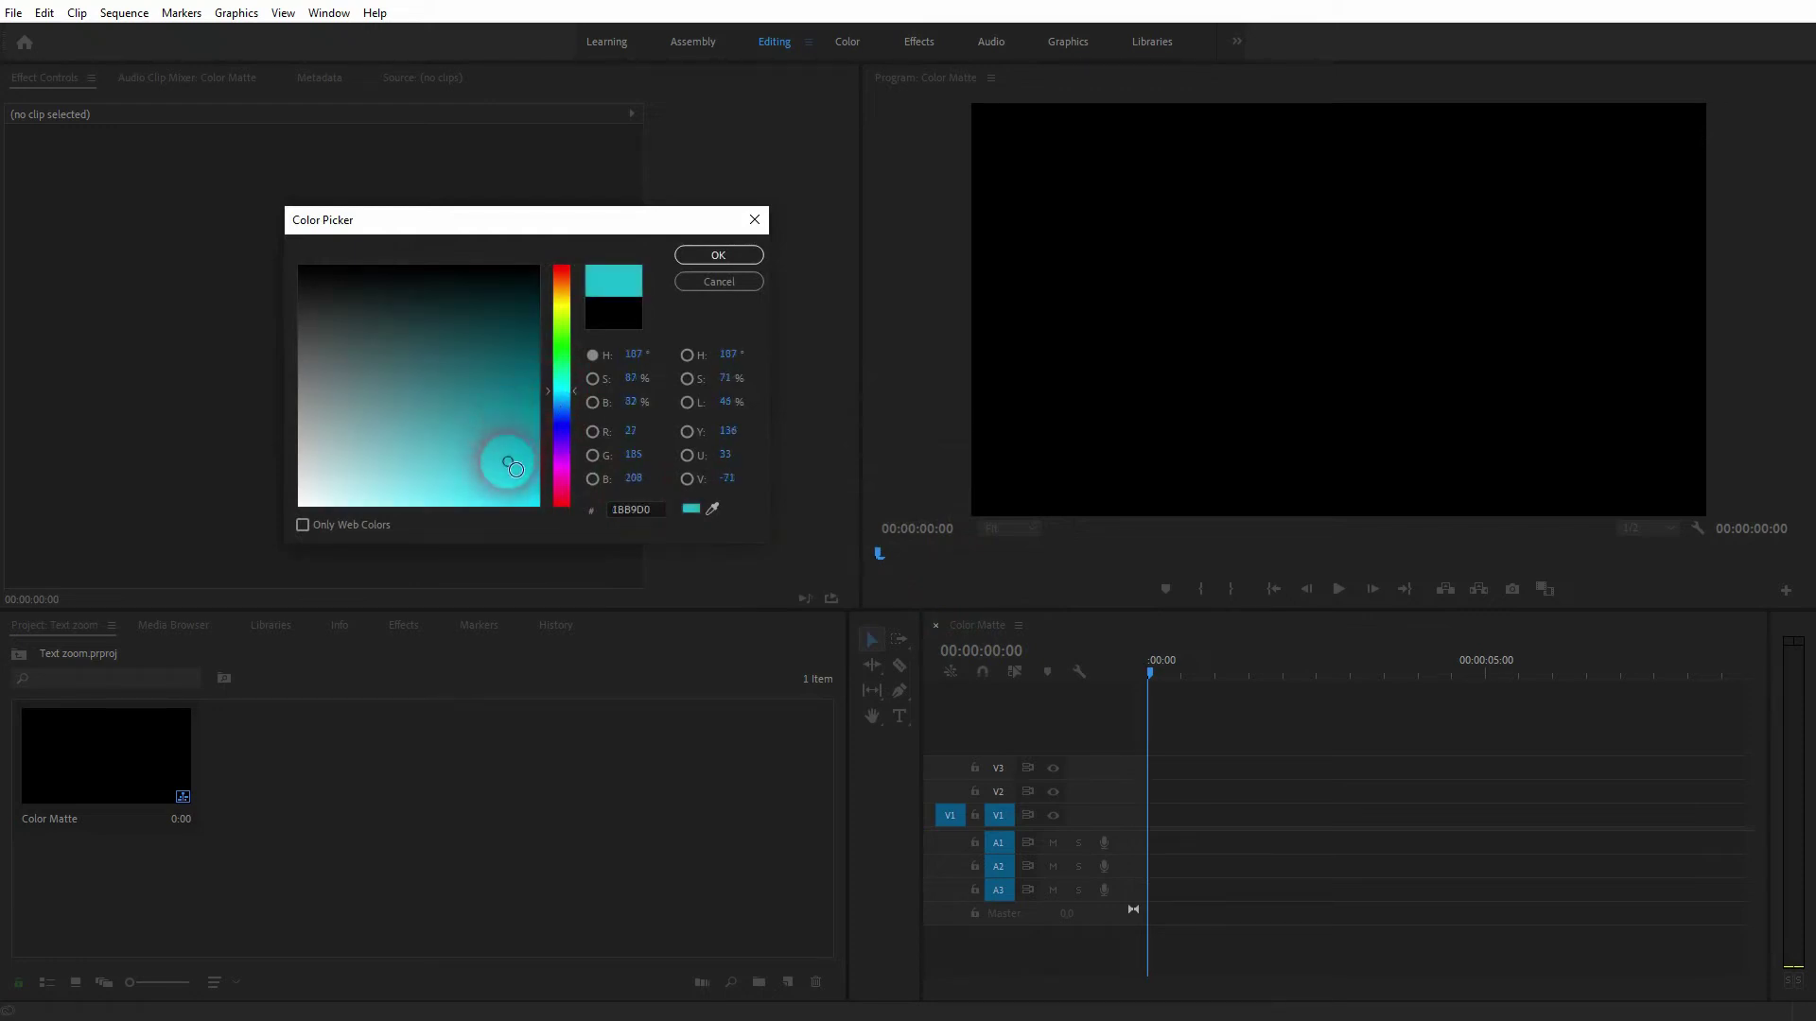
{"action": "left_click", "coordinate": [741, 253]}
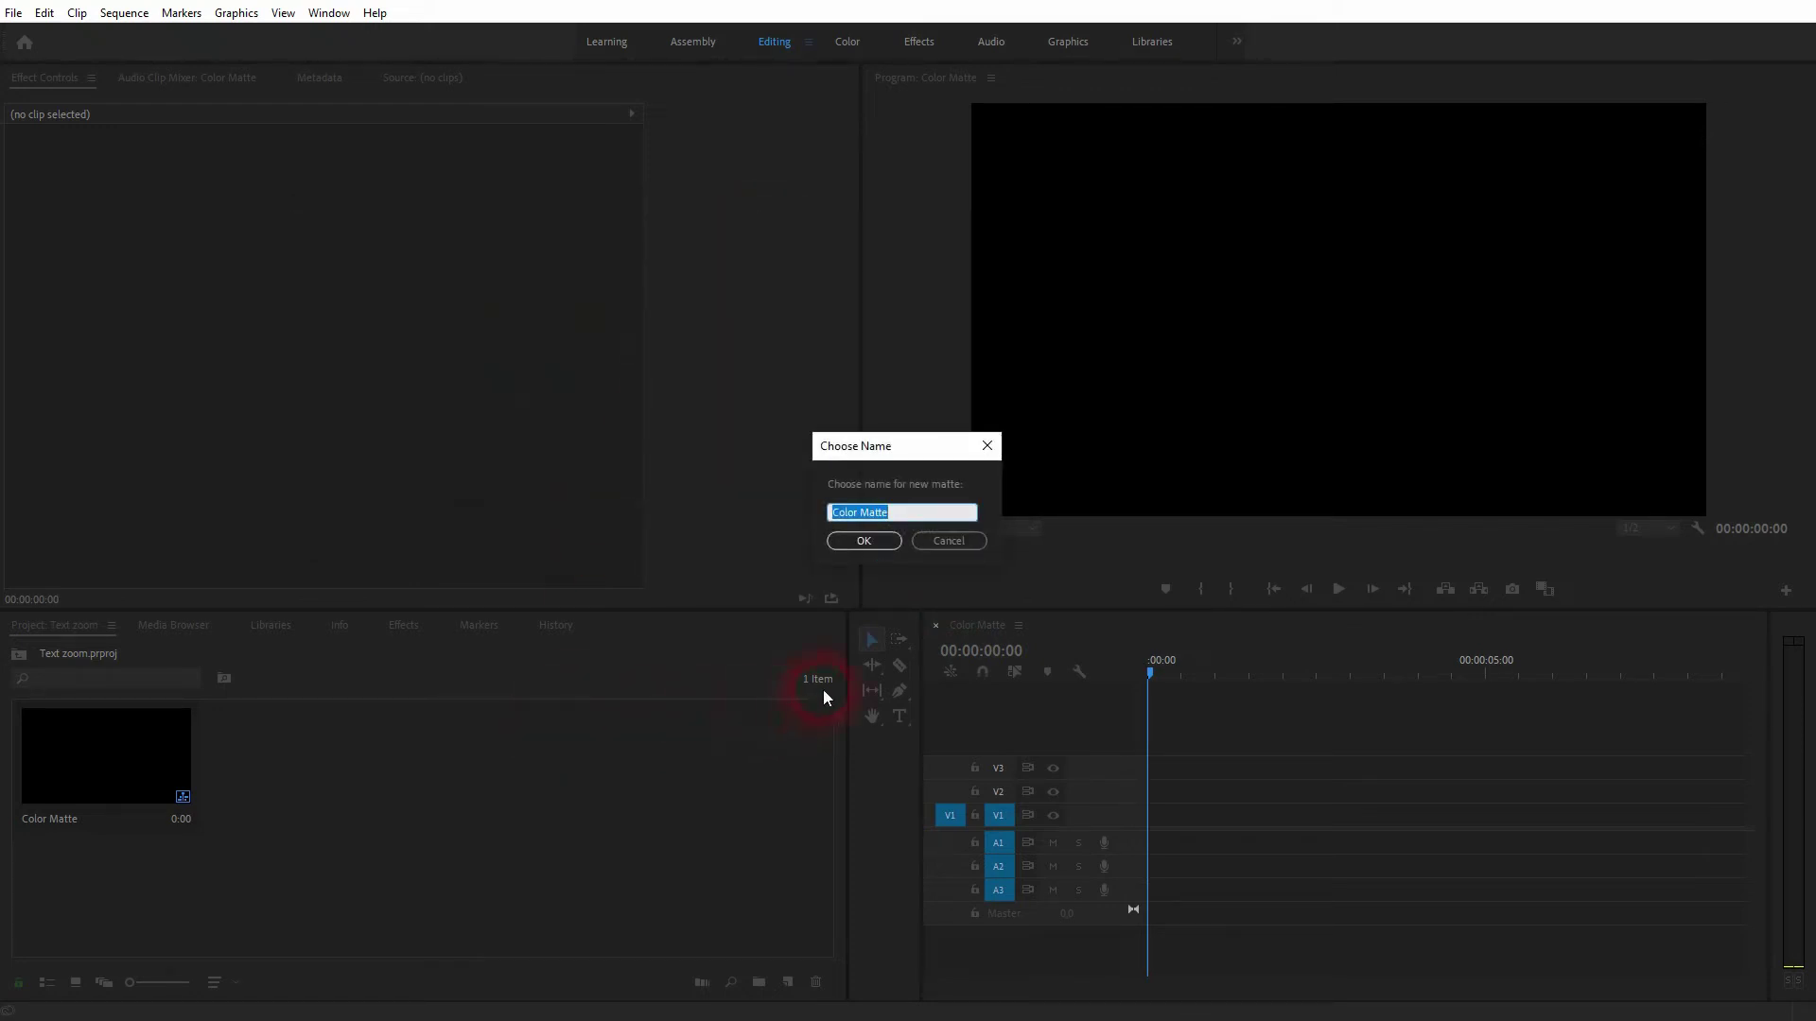
{"action": "left_click_drag", "start_coordinate": [941, 513], "coordinate": [840, 520]}
{"action": "type", "text": "Background"}
{"action": "key", "text": "Return"}
Drop the Background matte onto V1, undo an accidental trim to keep 5 seconds, and return to the start.
{"action": "left_click_drag", "start_coordinate": [313, 779], "coordinate": [1152, 811]}
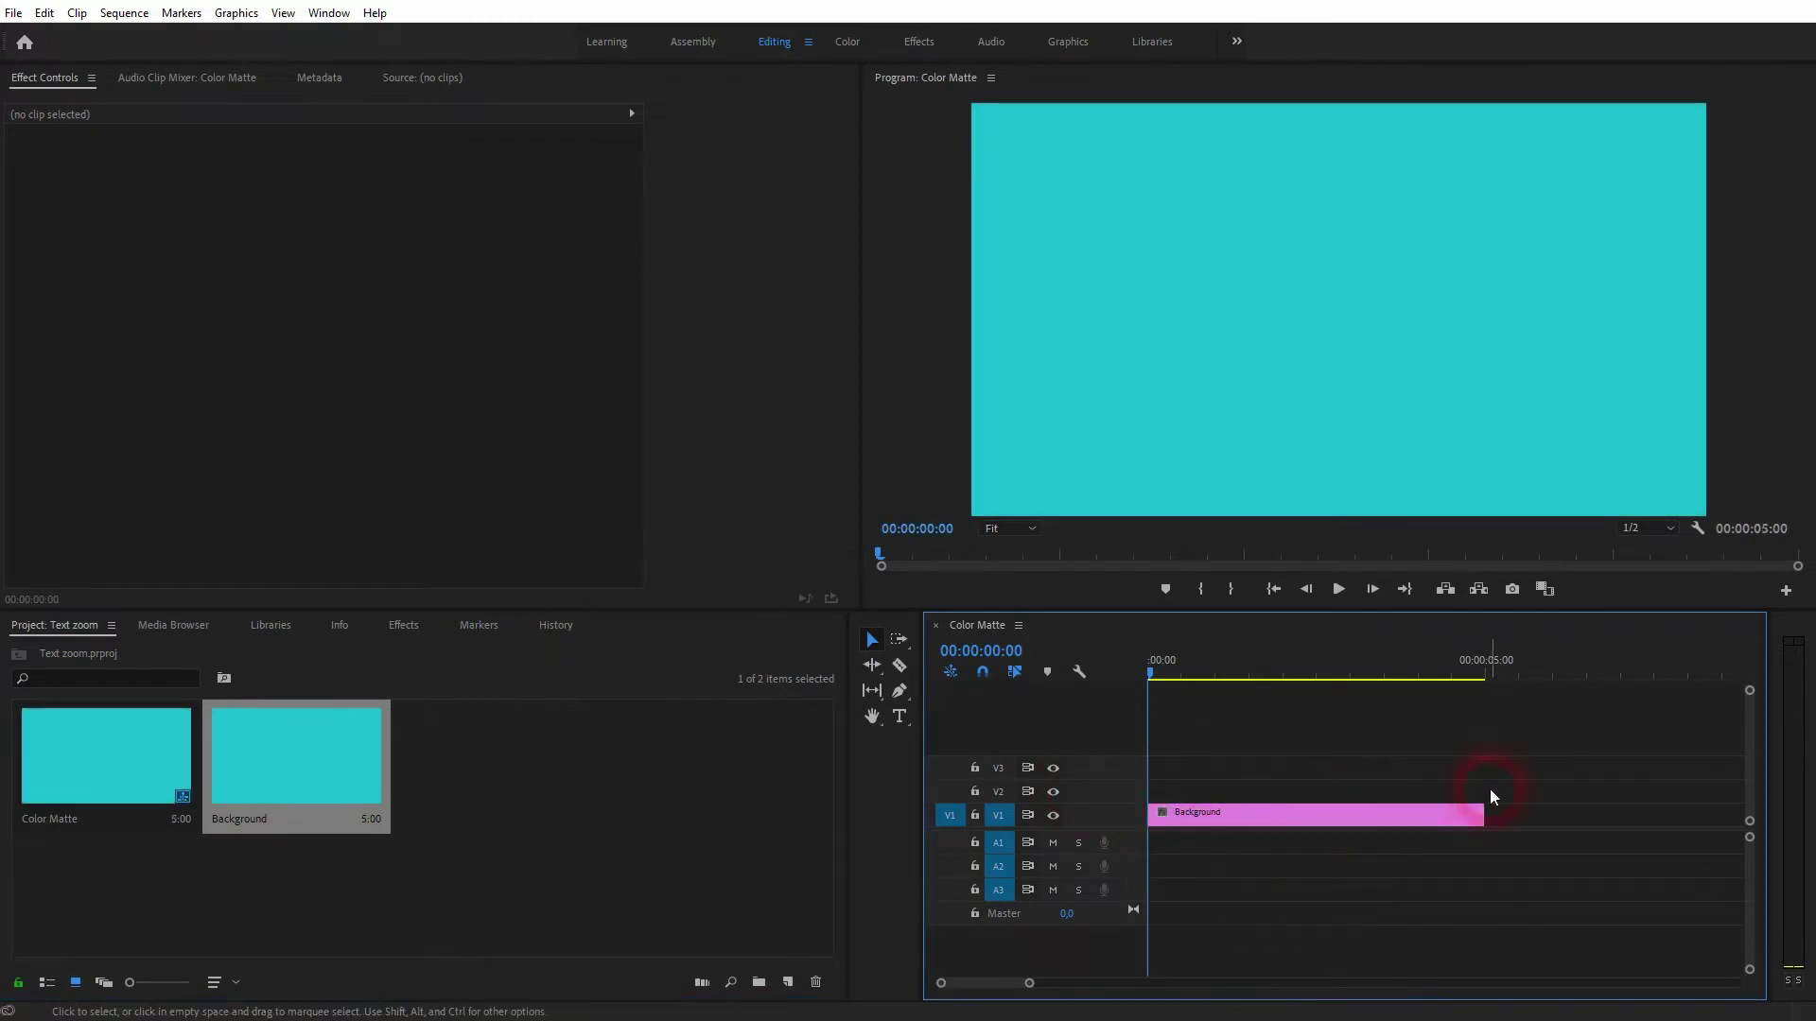
{"action": "mouse_move", "coordinate": [1485, 811]}
{"action": "left_mouse_down"}
{"action": "mouse_move", "coordinate": [1378, 814]}
{"action": "mouse_move", "coordinate": [1475, 814]}
{"action": "left_mouse_up"}
{"action": "key", "text": "ctrl+z"}
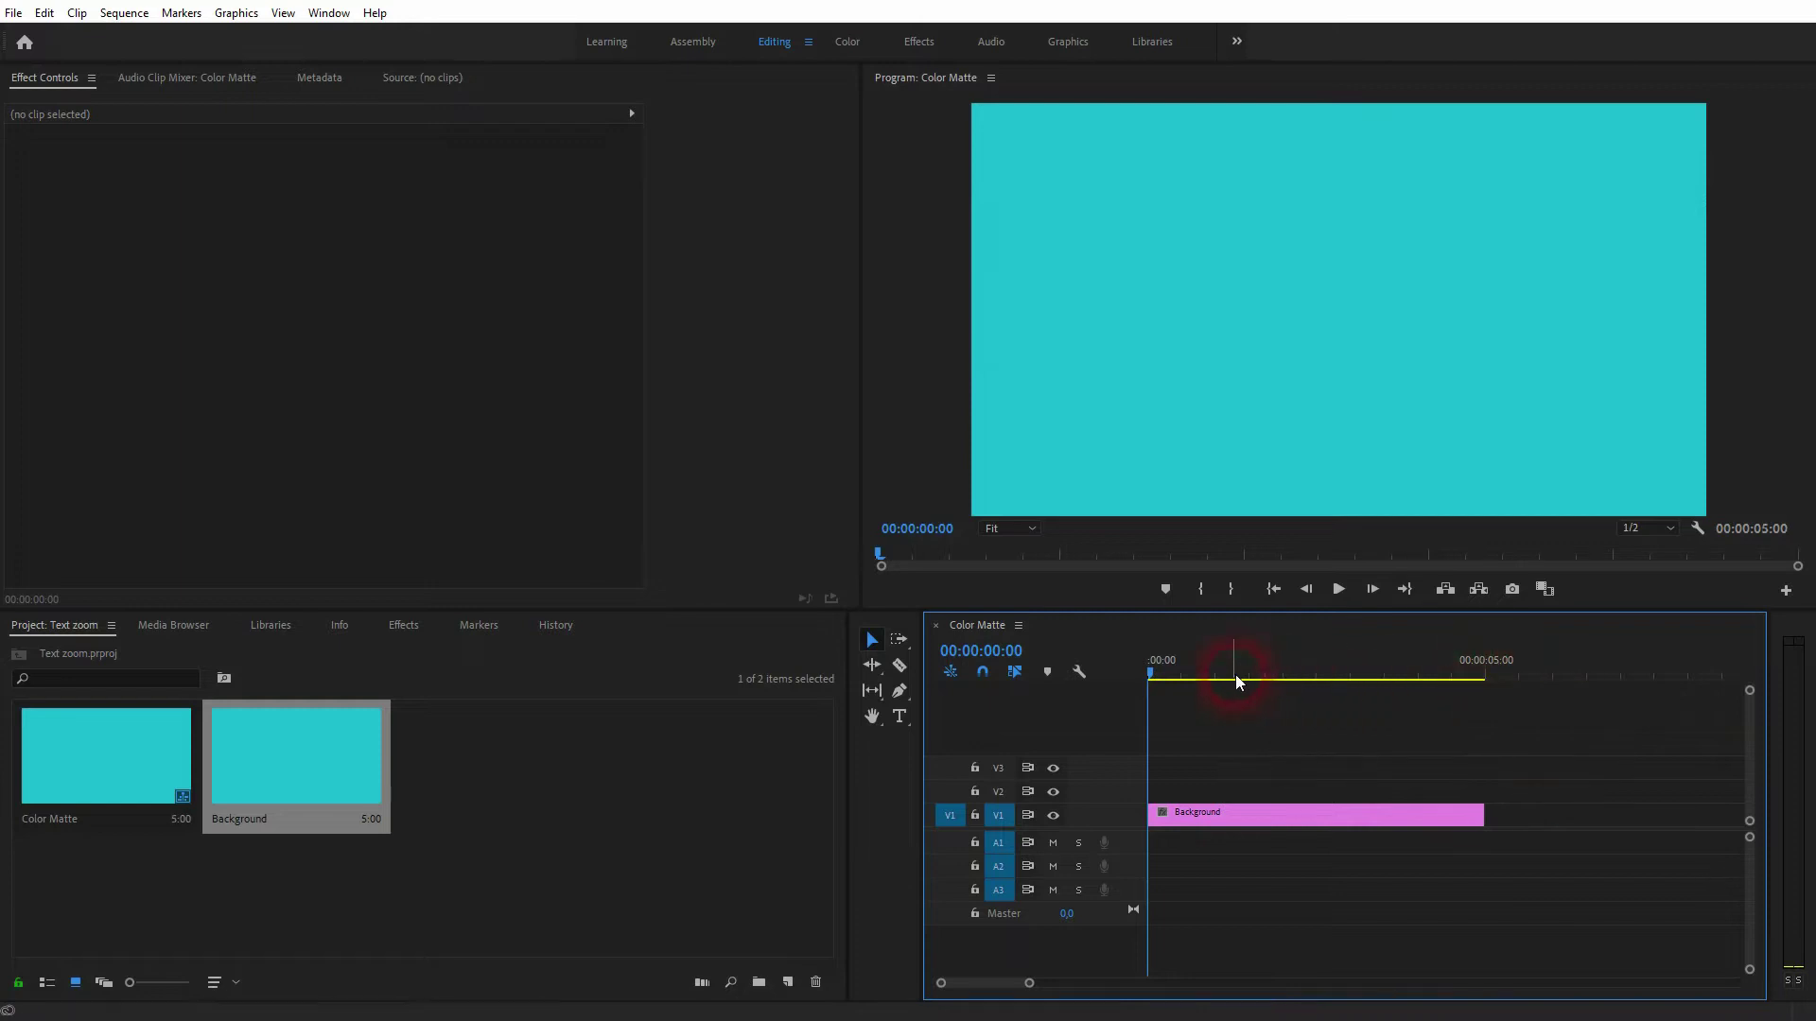
{"action": "left_click_drag", "start_coordinate": [1154, 661], "coordinate": [1083, 714]}
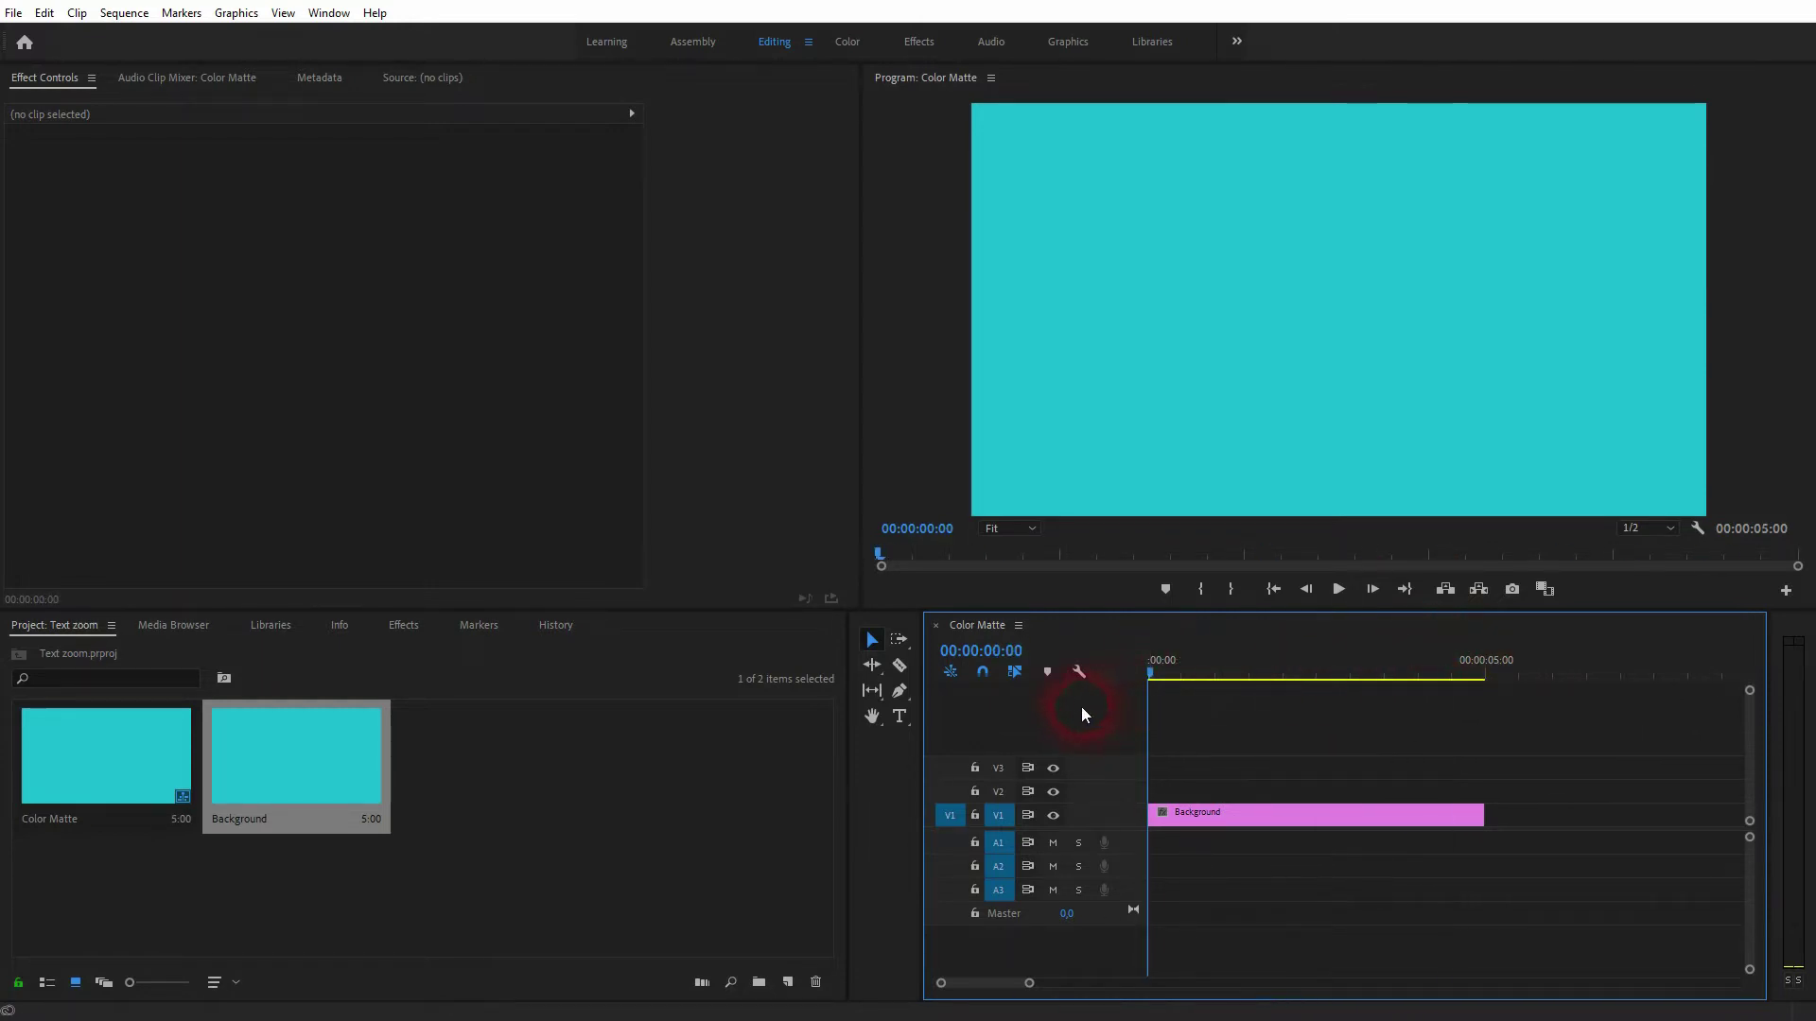
Add a text layer reading ZOOM in the middle of the Program Monitor.
{"action": "left_click", "coordinate": [901, 716]}
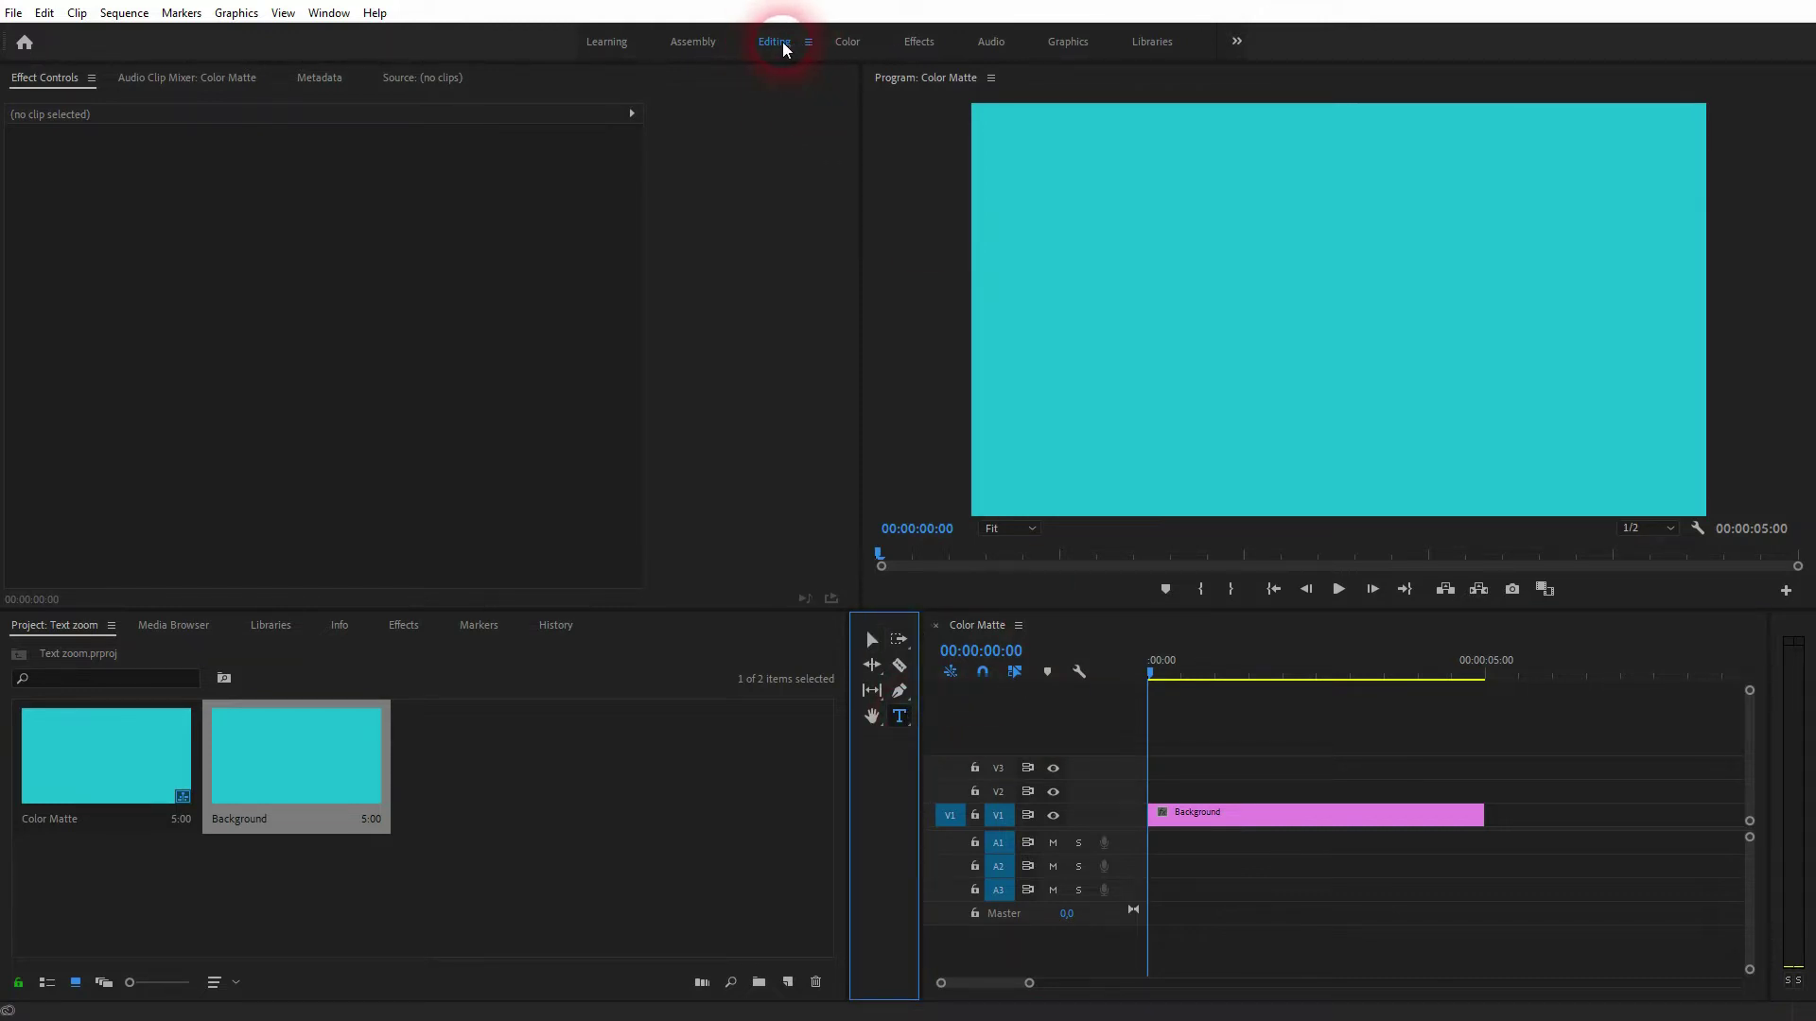
{"action": "left_click", "coordinate": [1227, 299]}
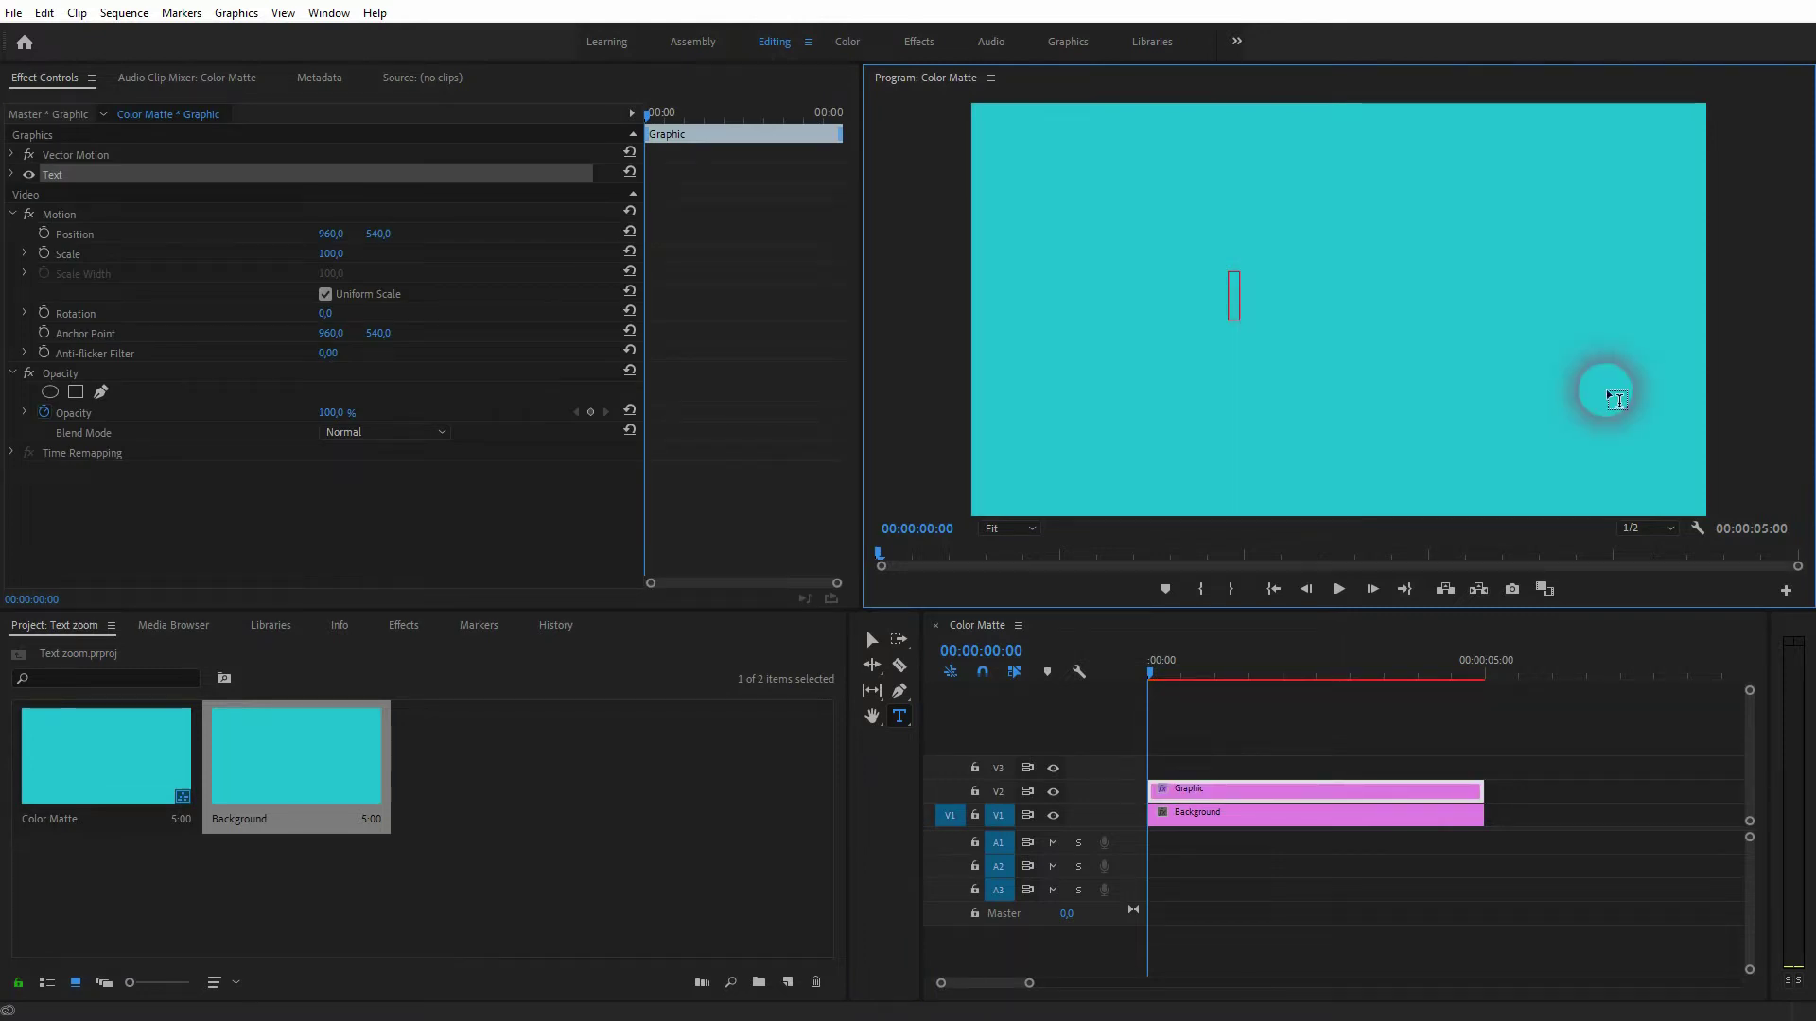
{"action": "type", "text": "ZOOM"}
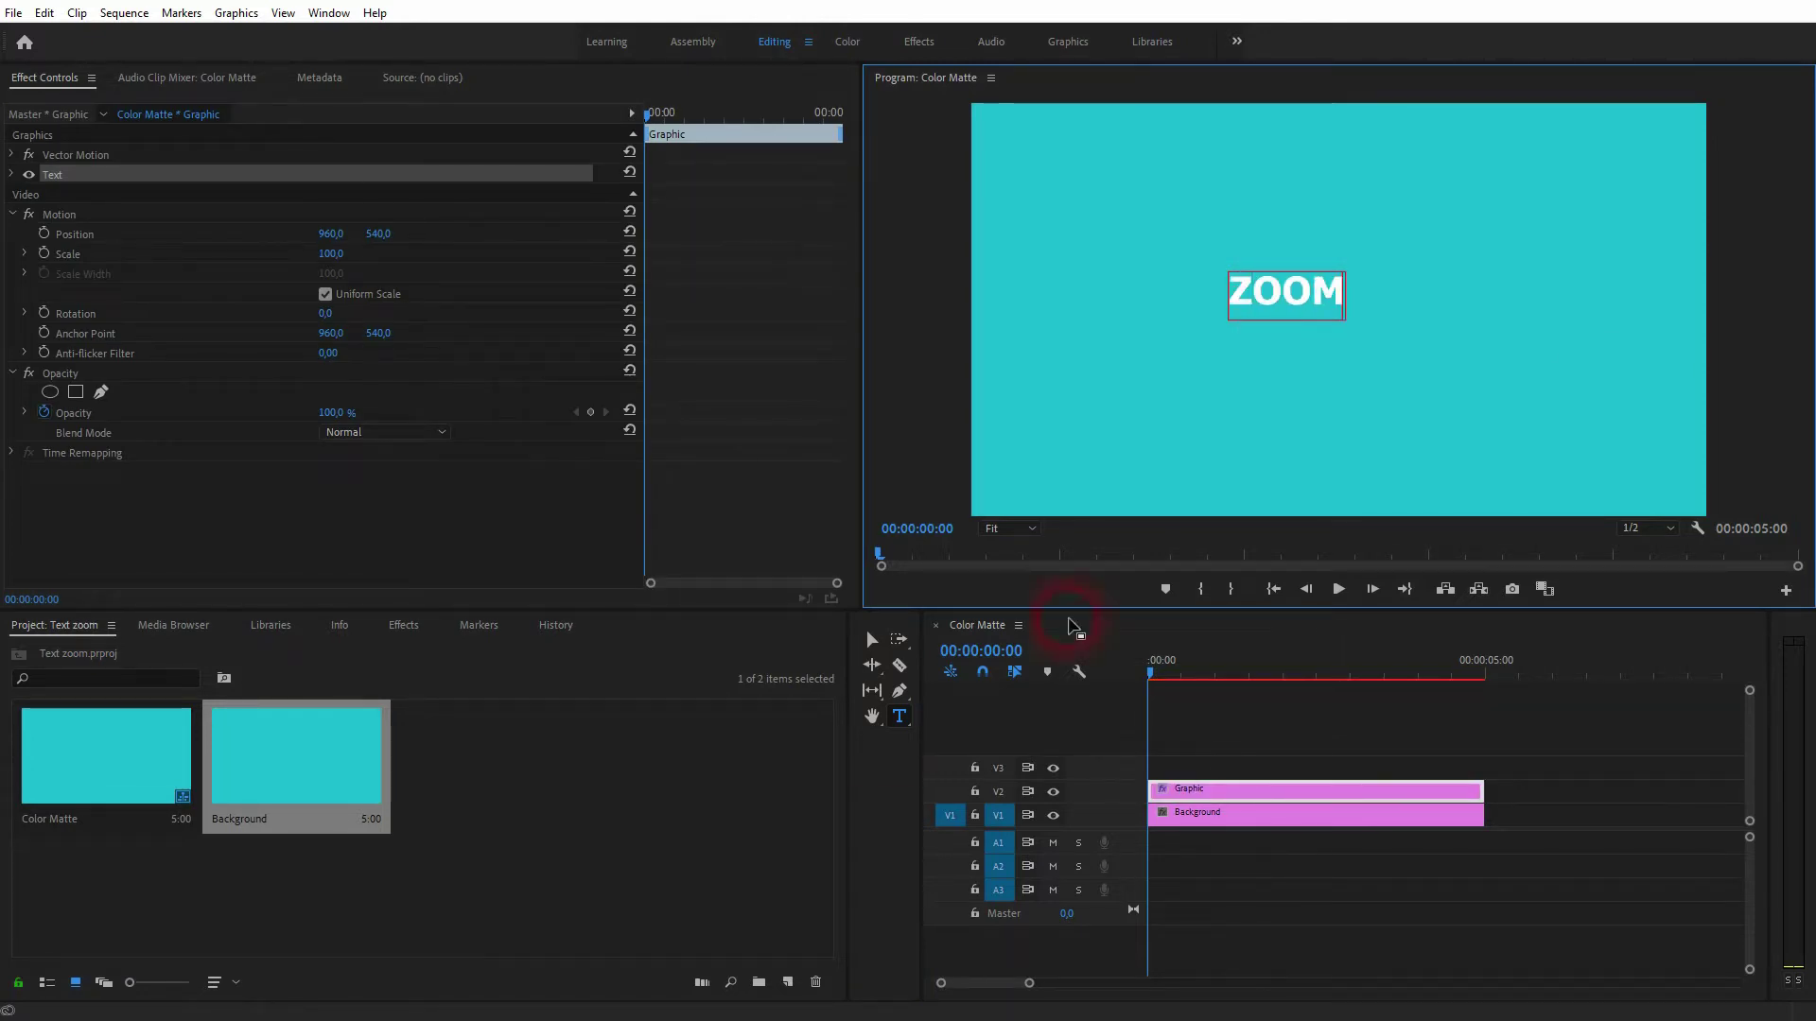
{"action": "left_click", "coordinate": [871, 640]}
Enlarge the ZOOM text dramatically and move it fully into the frame.
{"action": "left_click_drag", "start_coordinate": [1348, 314], "coordinate": [1815, 508]}
{"action": "left_click", "coordinate": [1467, 304]}
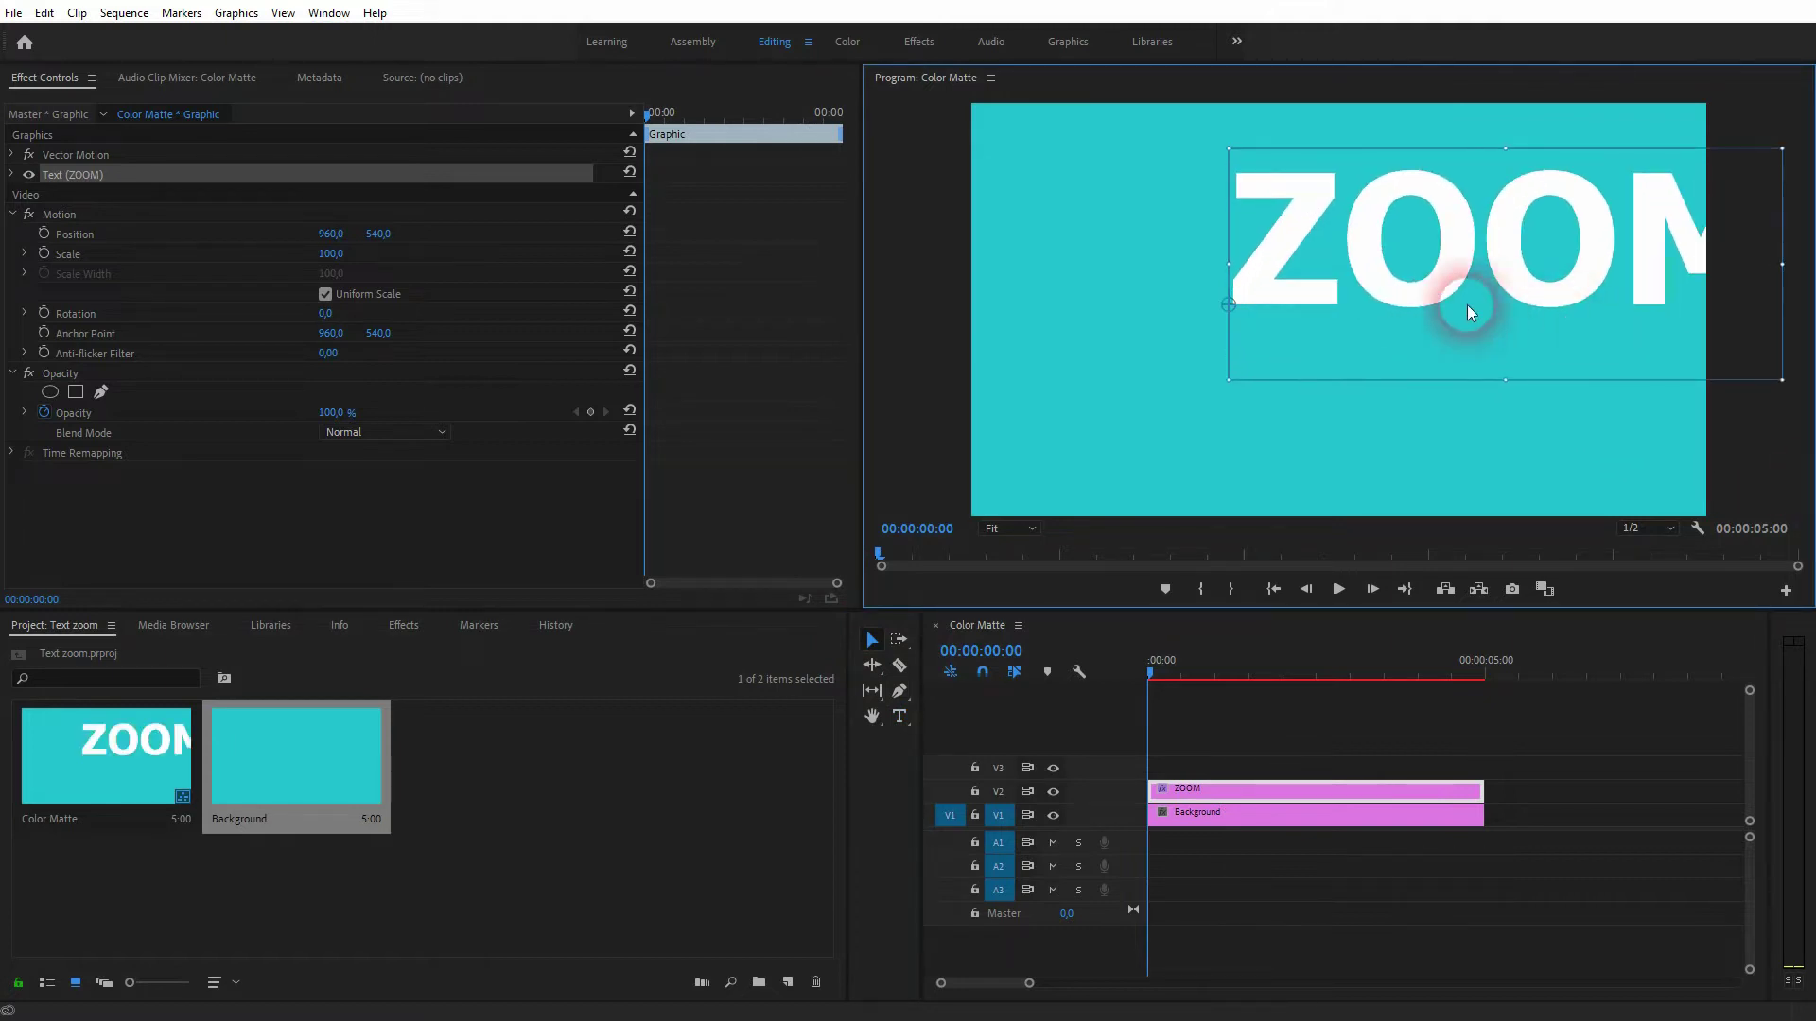
{"action": "left_click_drag", "start_coordinate": [1426, 295], "coordinate": [1259, 347]}
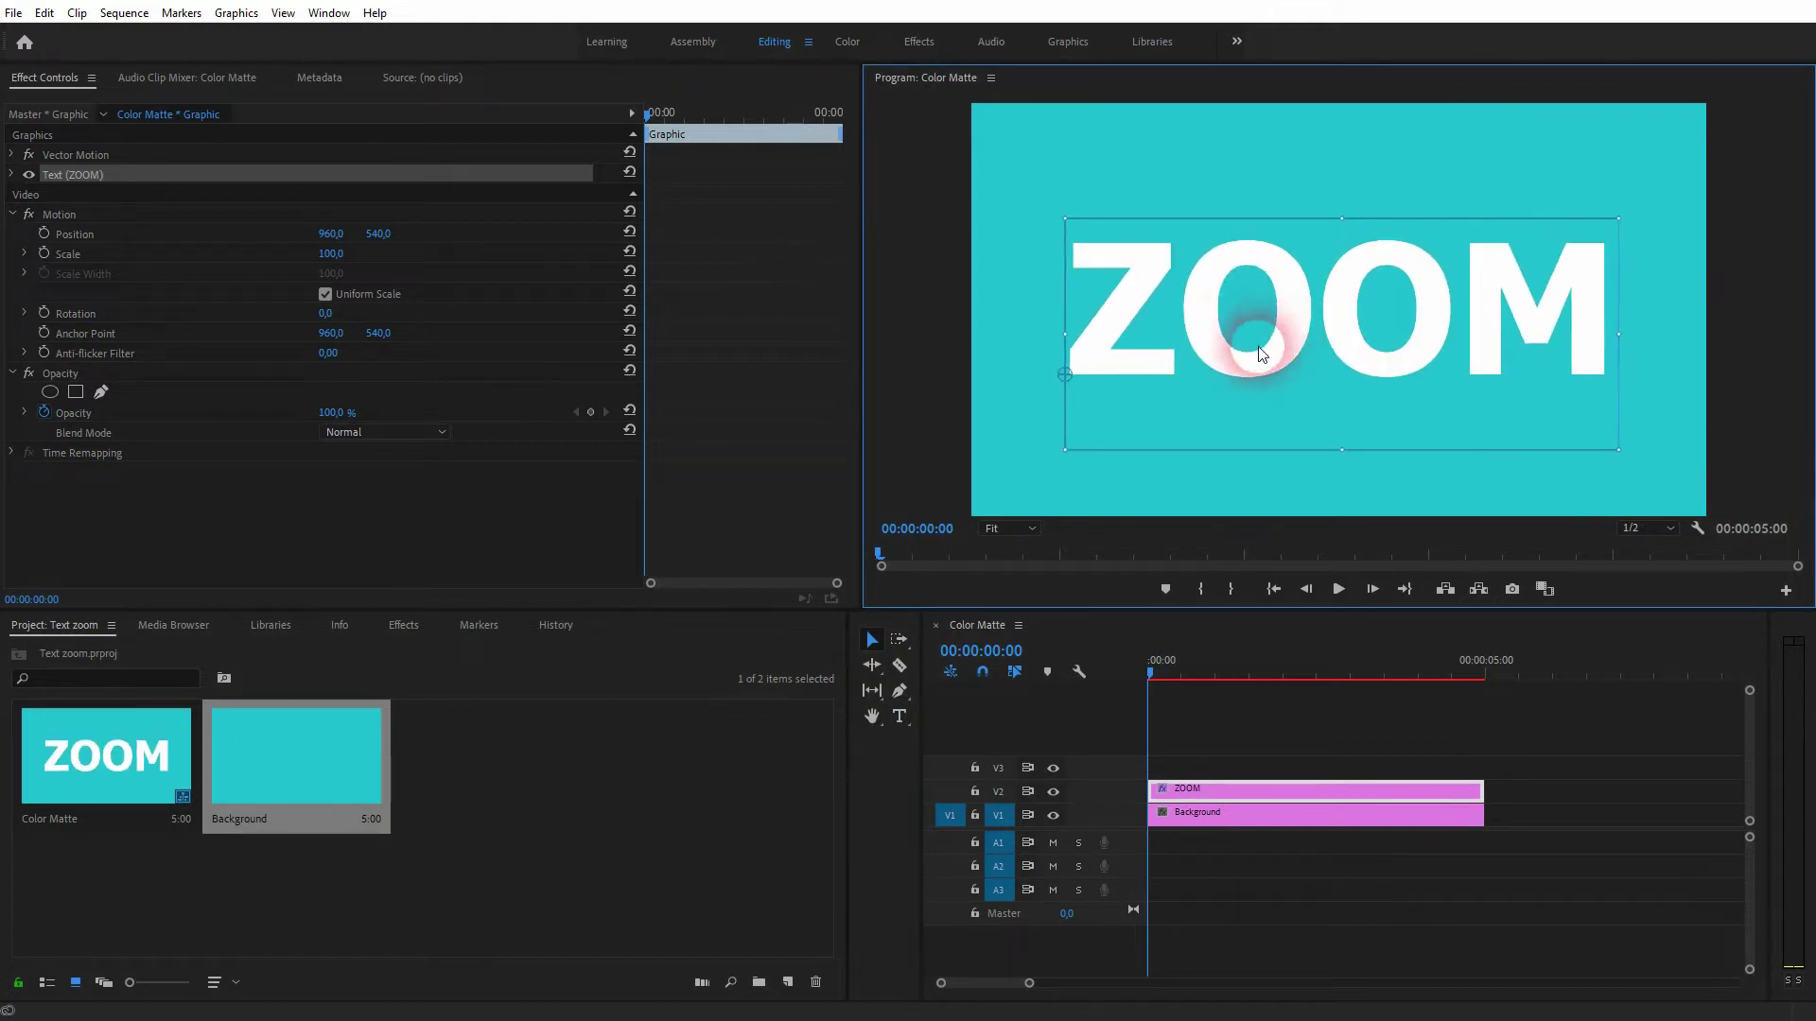
Centre the ZOOM text vertically and horizontally using the Essential Graphics panel.
{"action": "left_click", "coordinate": [337, 17]}
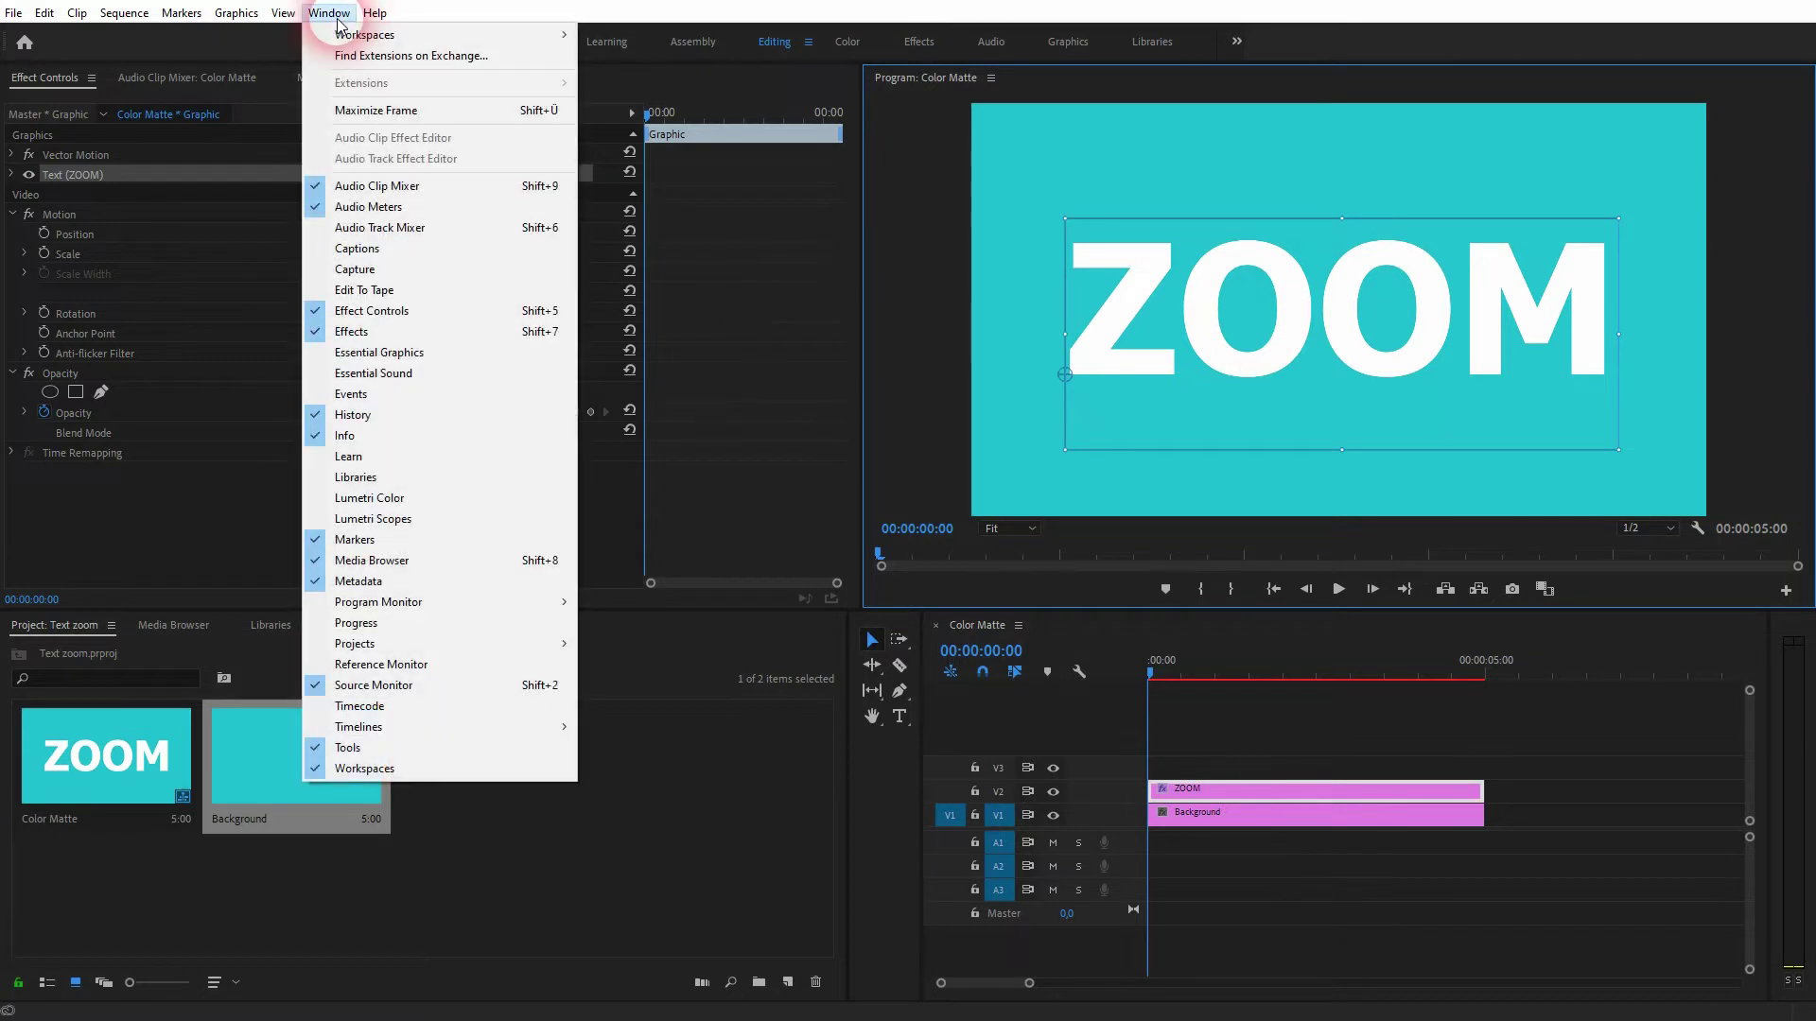
{"action": "left_click", "coordinate": [405, 353]}
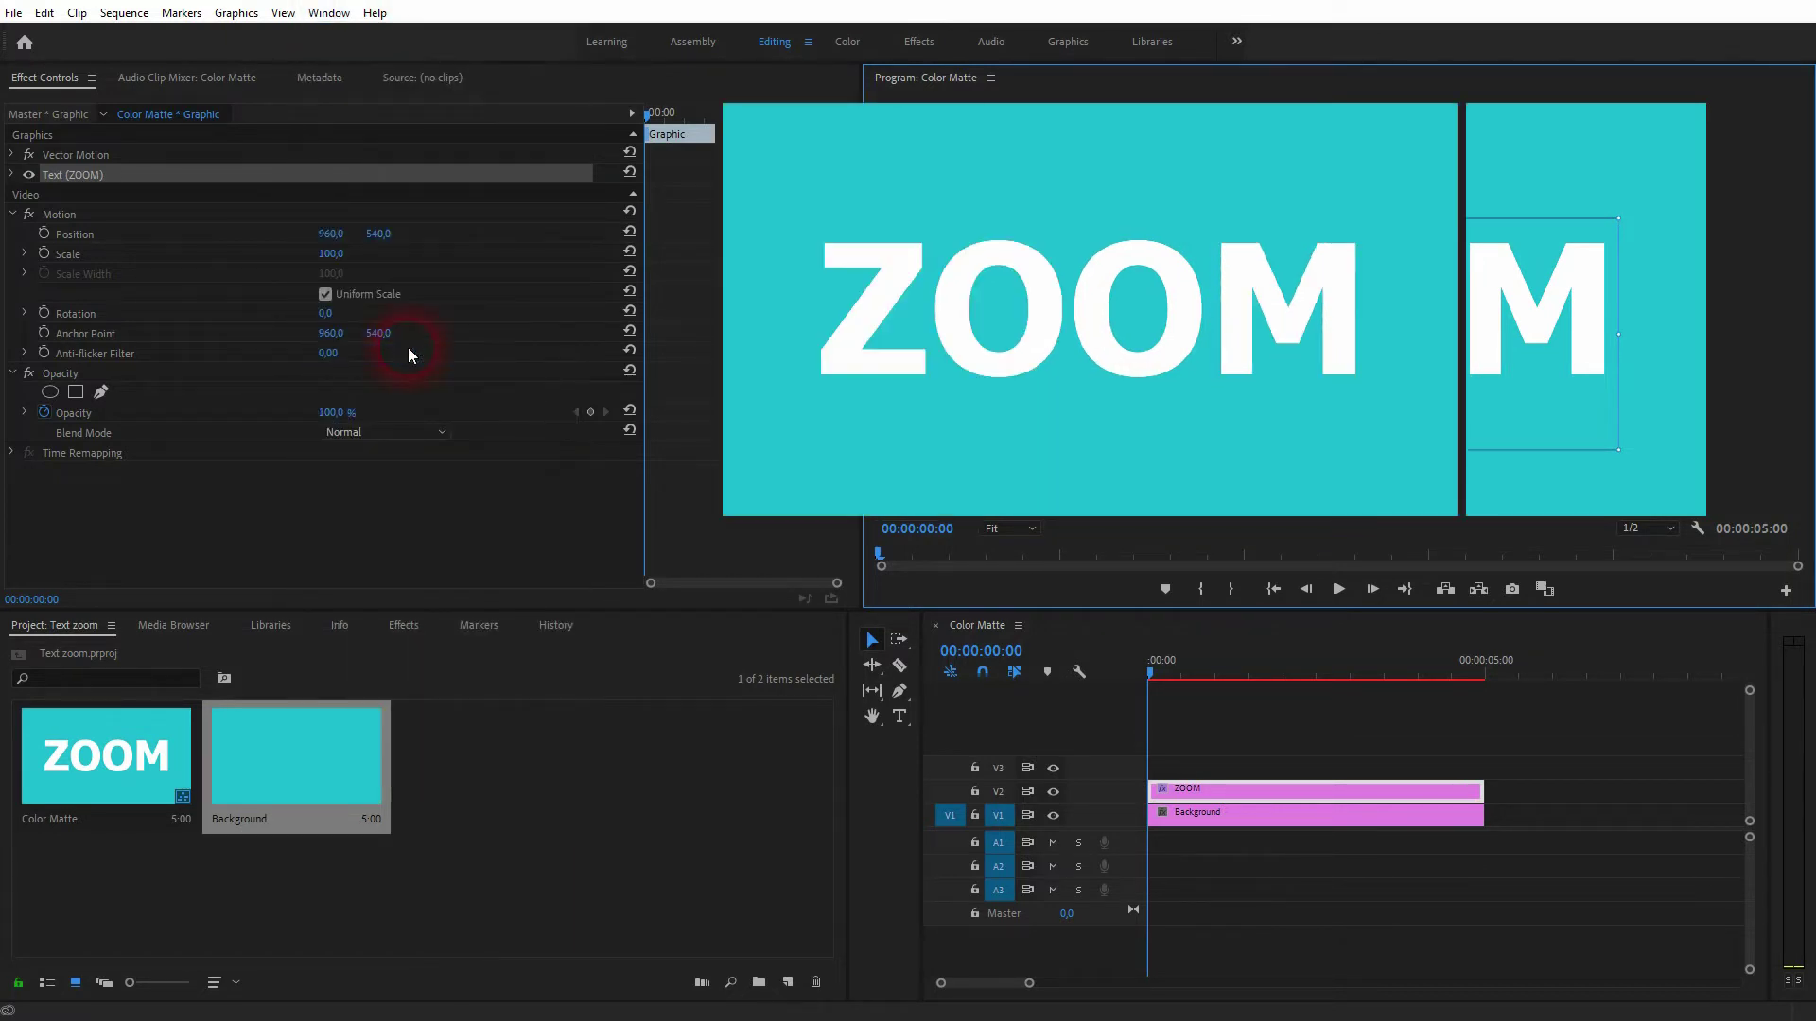
{"action": "left_click", "coordinate": [1560, 122]}
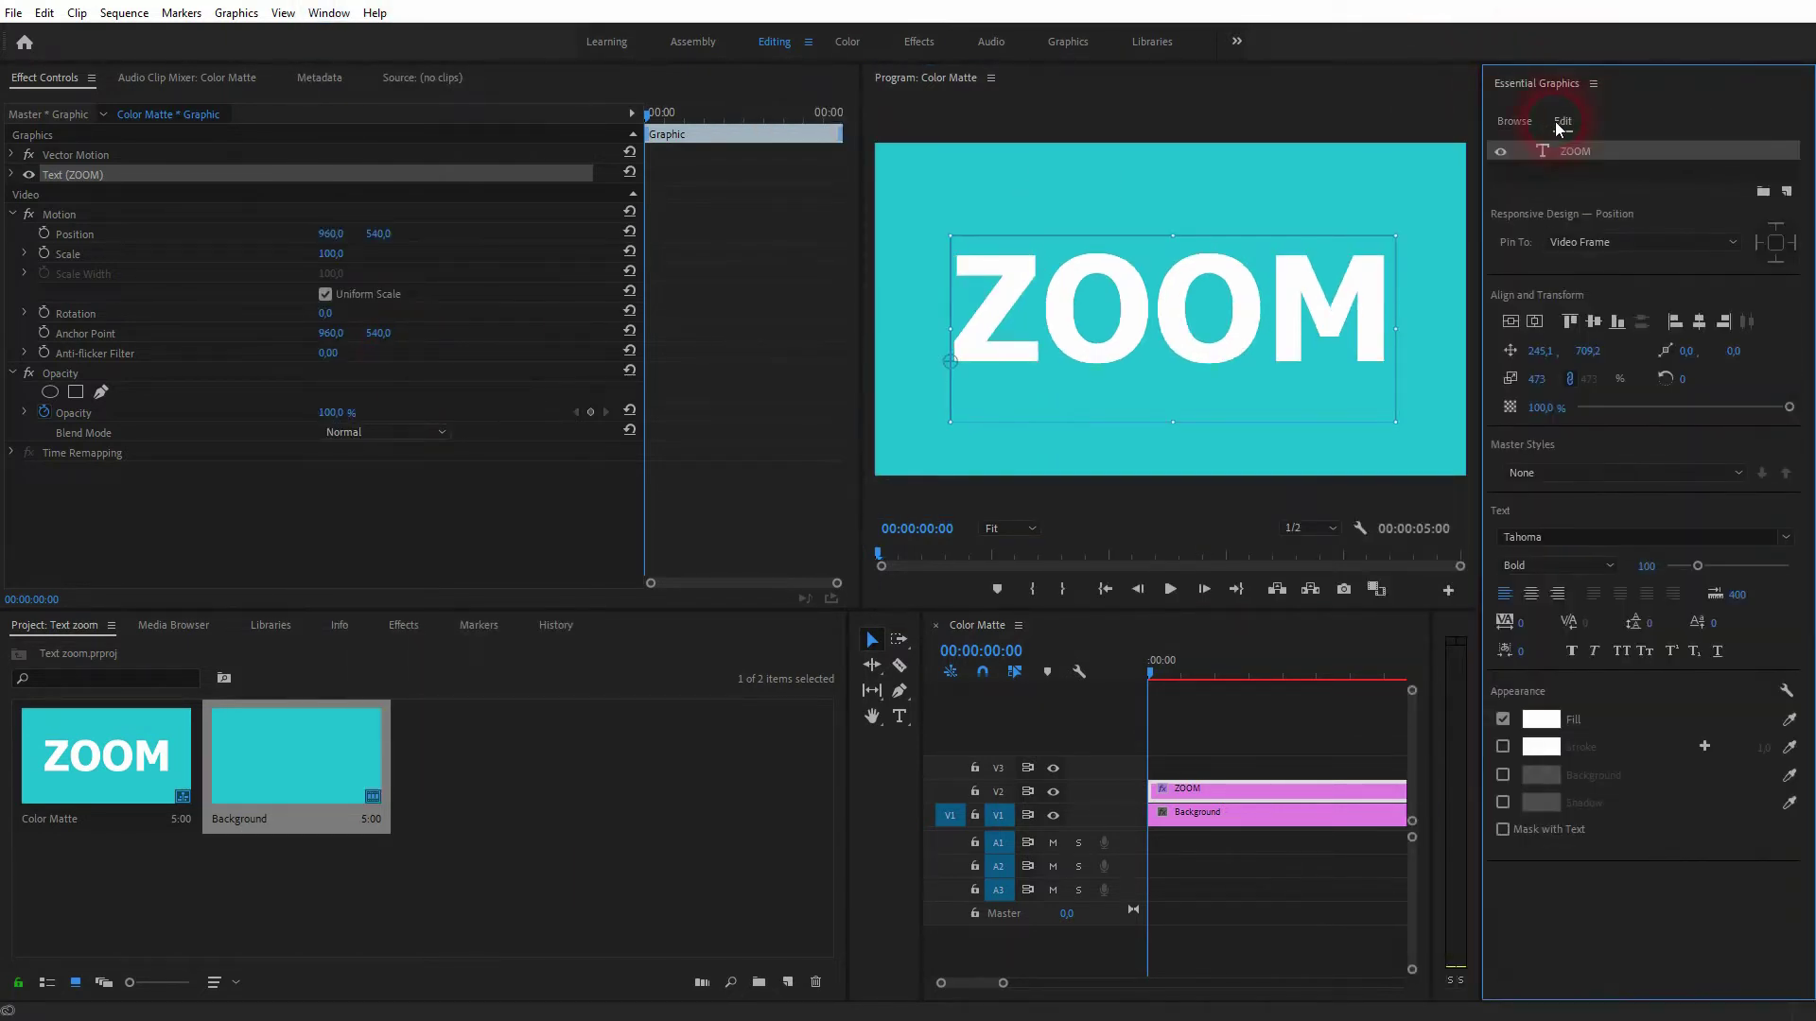
{"action": "left_click", "coordinate": [1510, 329]}
{"action": "left_click", "coordinate": [1532, 326]}
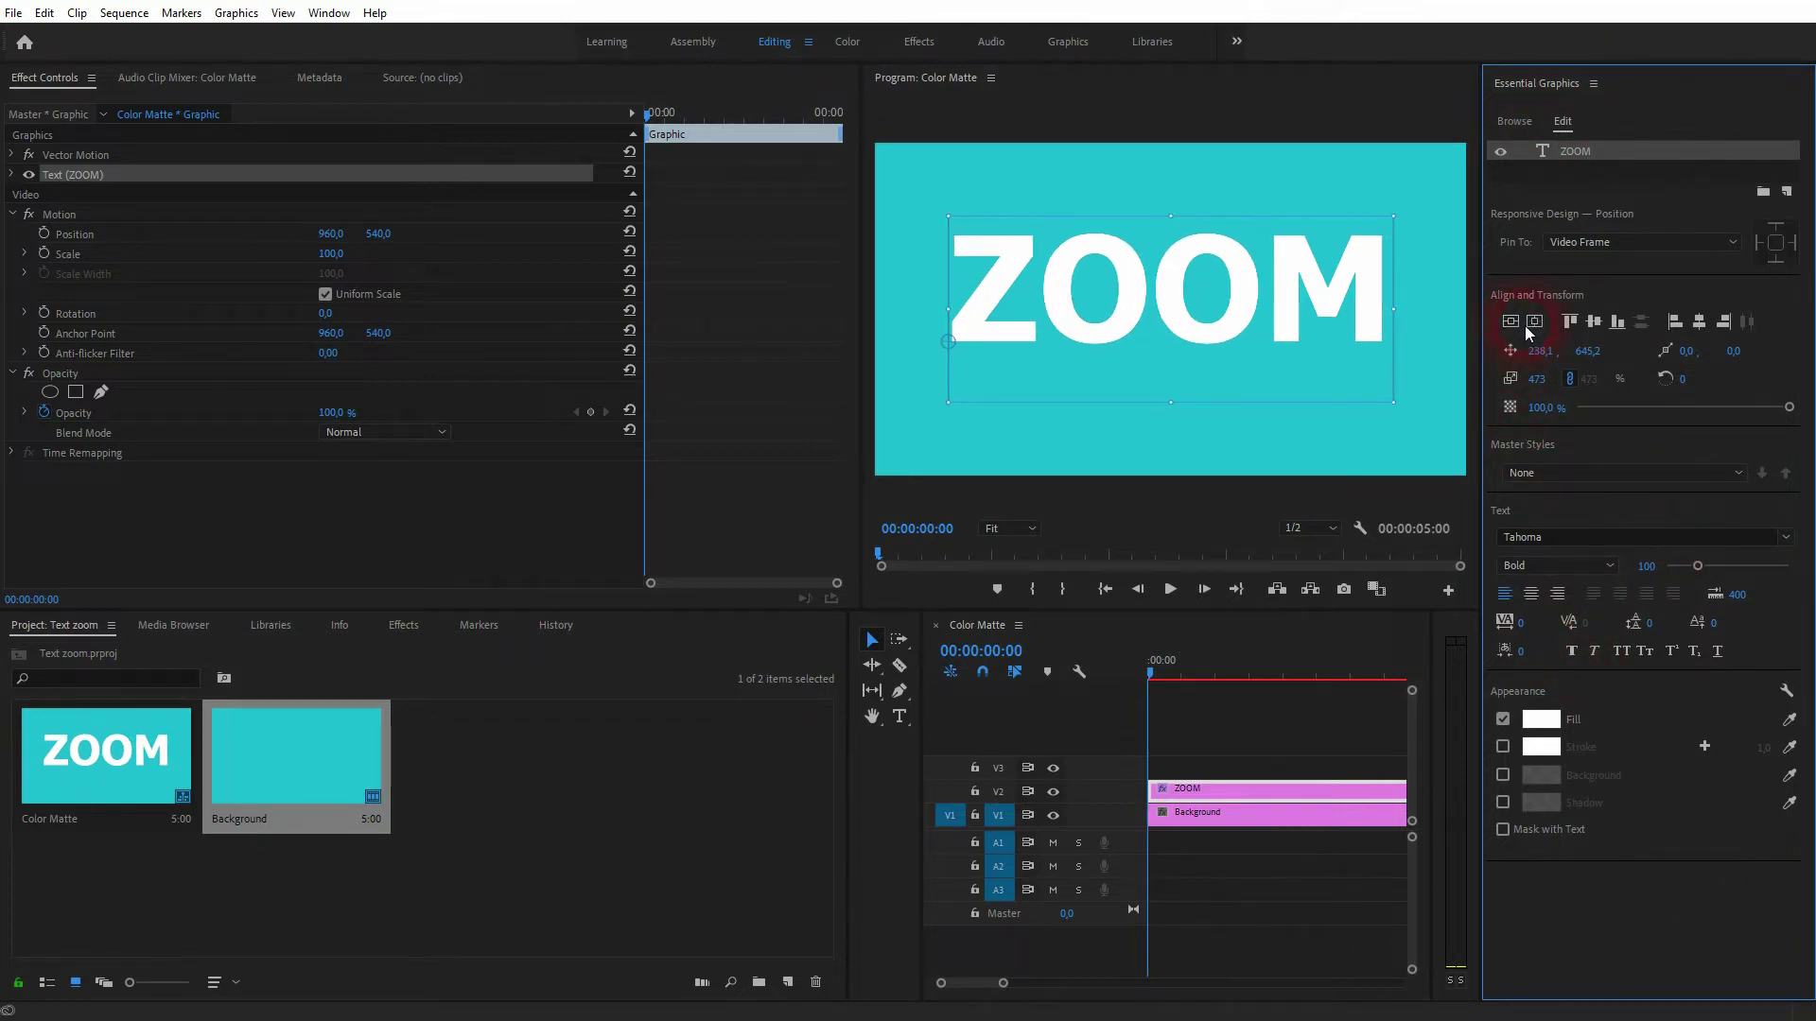
Resize the ZOOM text slightly smaller and re-centre it in the frame.
{"action": "mouse_move", "coordinate": [1393, 399]}
{"action": "left_mouse_down"}
{"action": "mouse_move", "coordinate": [1448, 410]}
{"action": "mouse_move", "coordinate": [1391, 385]}
{"action": "left_mouse_up"}
{"action": "left_click", "coordinate": [1264, 307]}
{"action": "left_click_drag", "start_coordinate": [1267, 303], "coordinate": [1283, 317]}
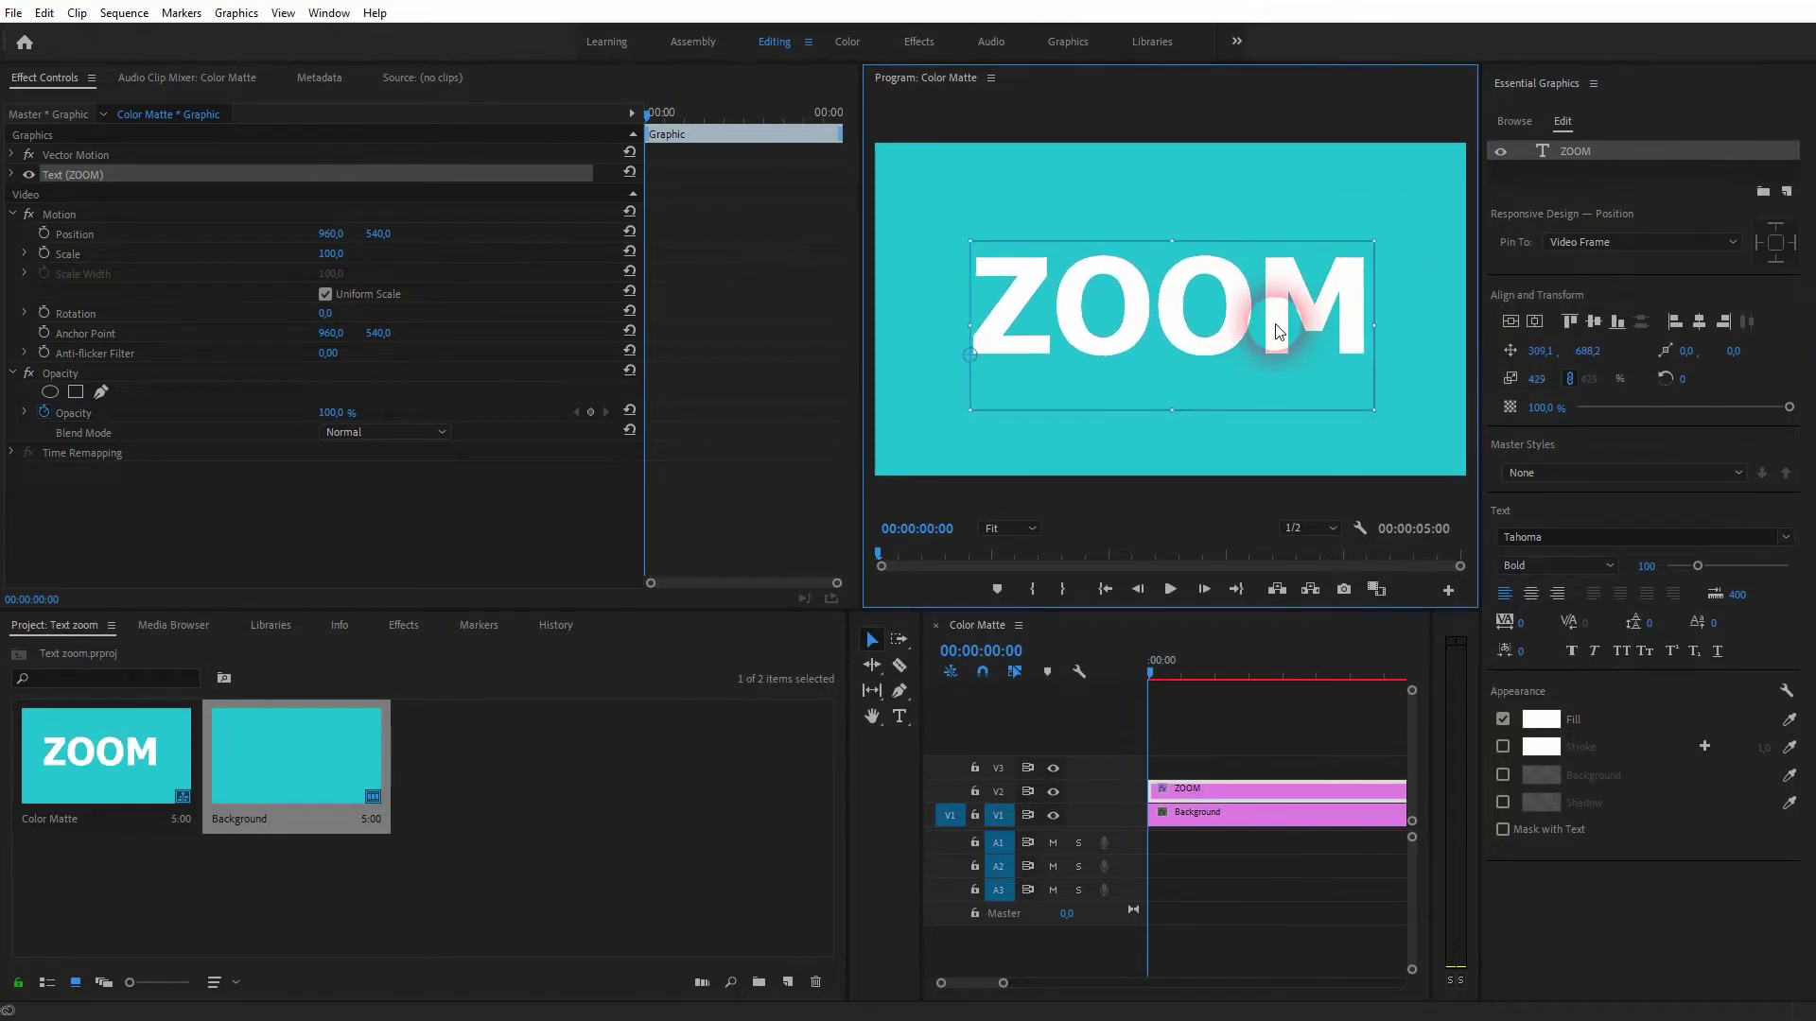
{"action": "left_click", "coordinate": [1536, 323]}
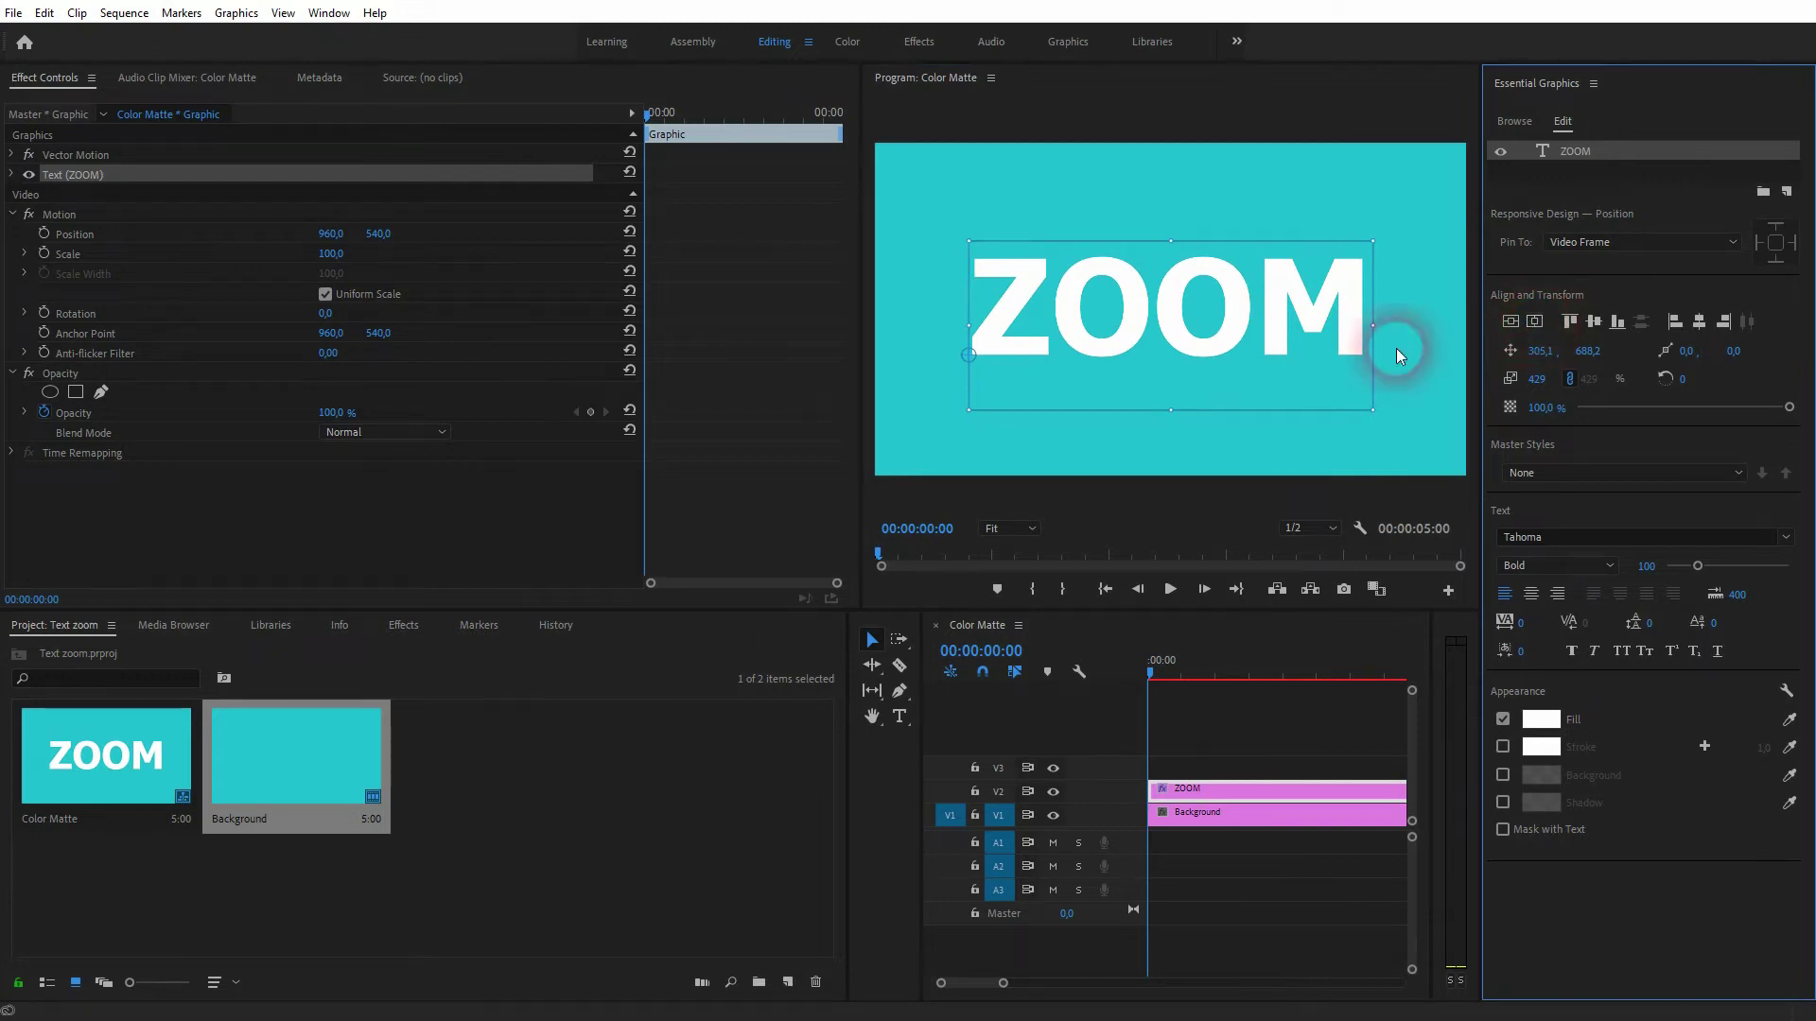
{"action": "left_click_drag", "start_coordinate": [1265, 323], "coordinate": [1270, 331]}
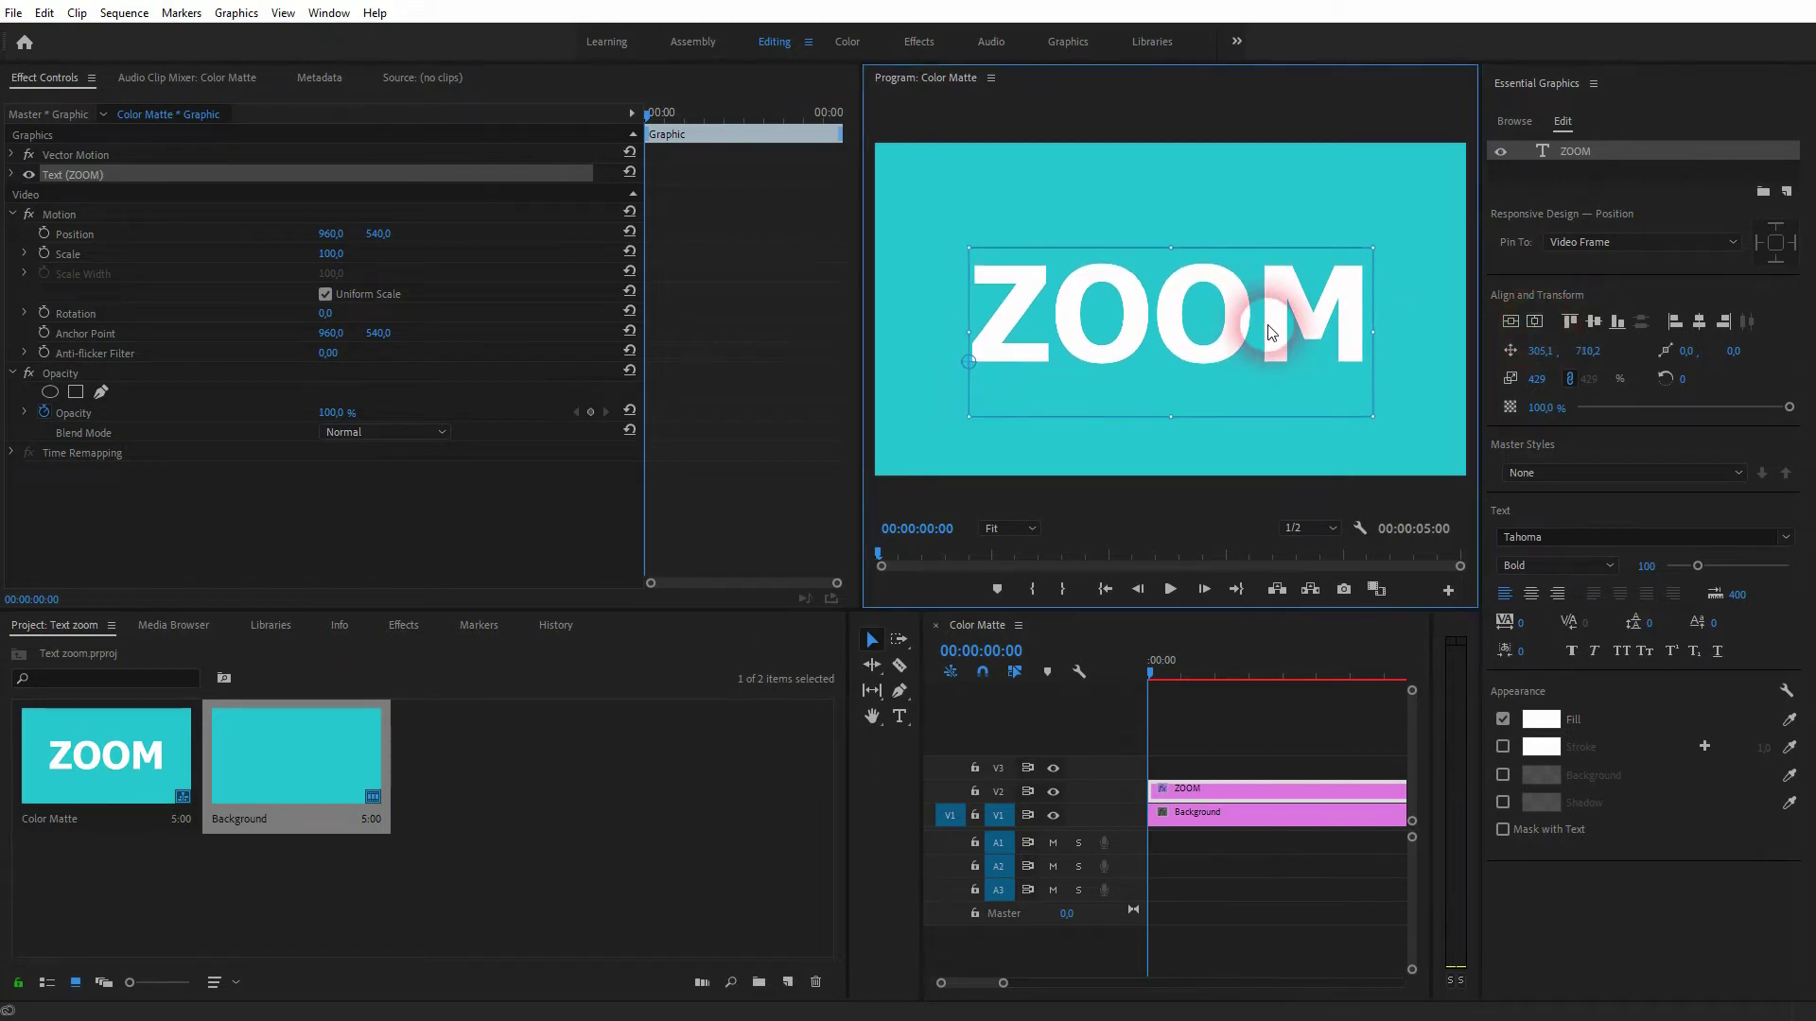
{"action": "left_click", "coordinate": [1535, 322]}
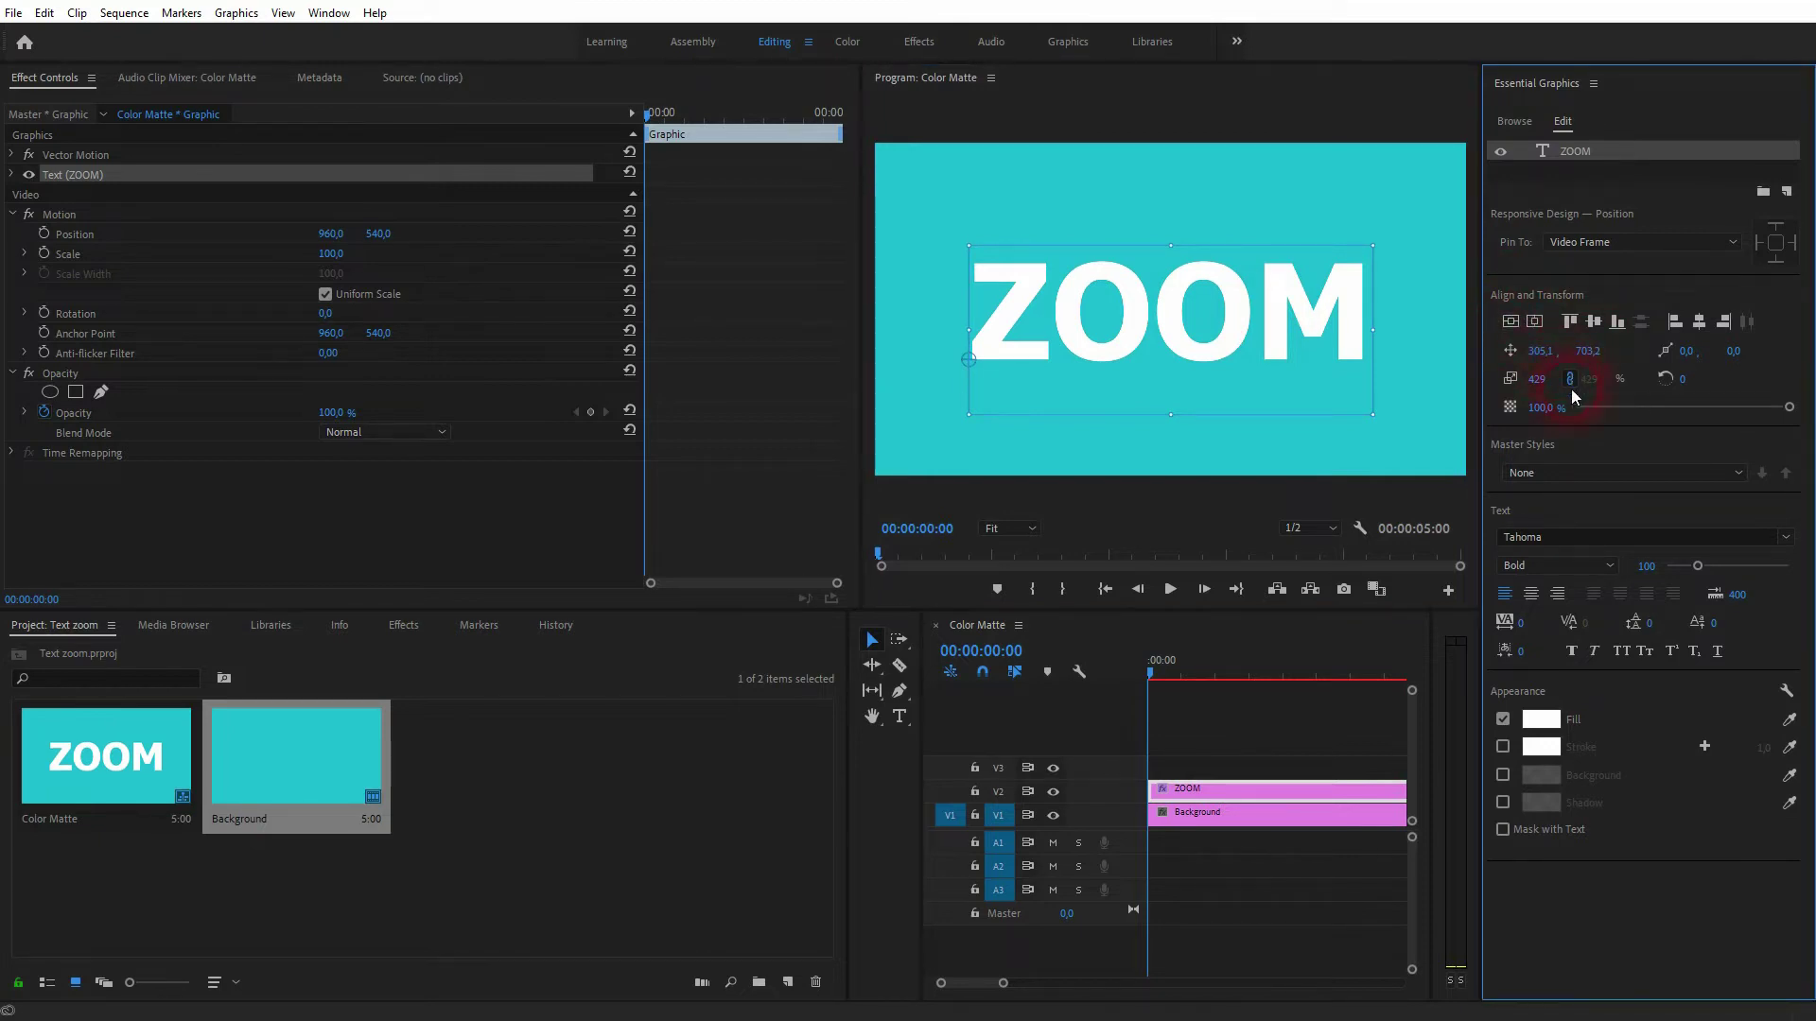
Keep the ZOOM font as Tahoma and set its weight to Bold.
{"action": "left_click", "coordinate": [1786, 537]}
{"action": "left_click", "coordinate": [1786, 537]}
{"action": "left_click", "coordinate": [1608, 563]}
{"action": "left_click", "coordinate": [1586, 589]}
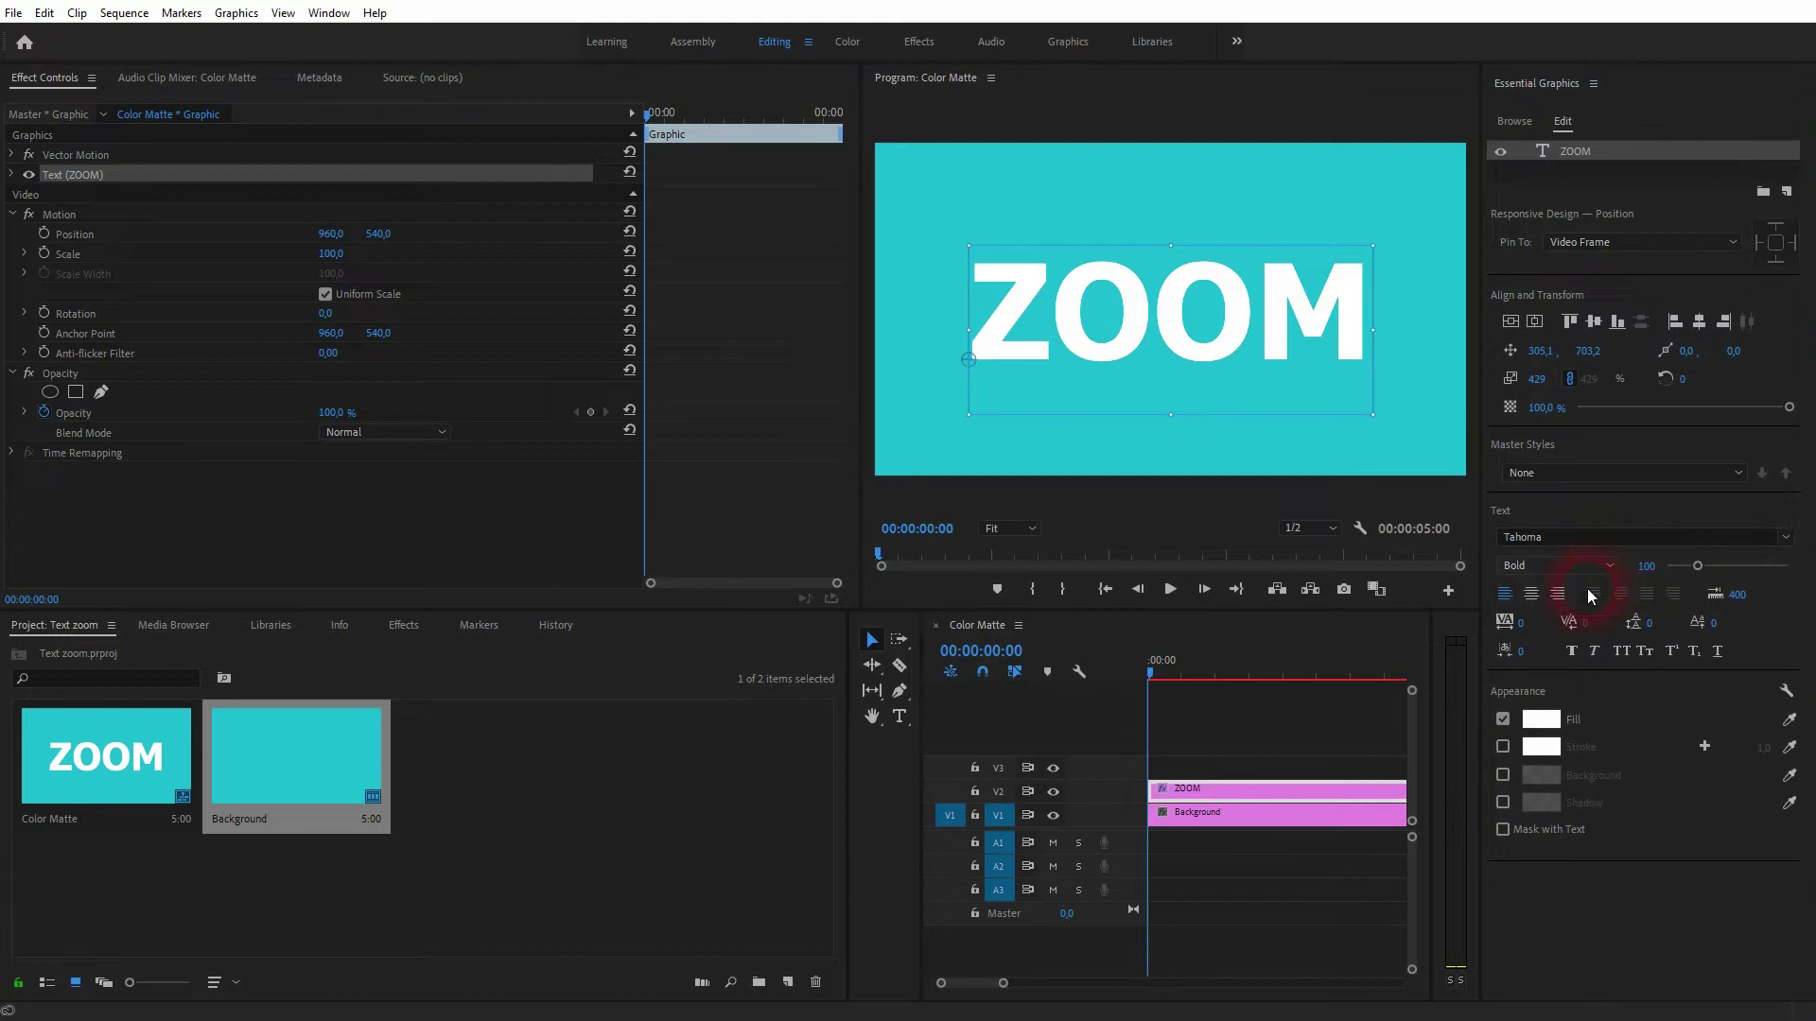
{"action": "left_click", "coordinate": [1608, 565]}
{"action": "left_click", "coordinate": [1573, 602]}
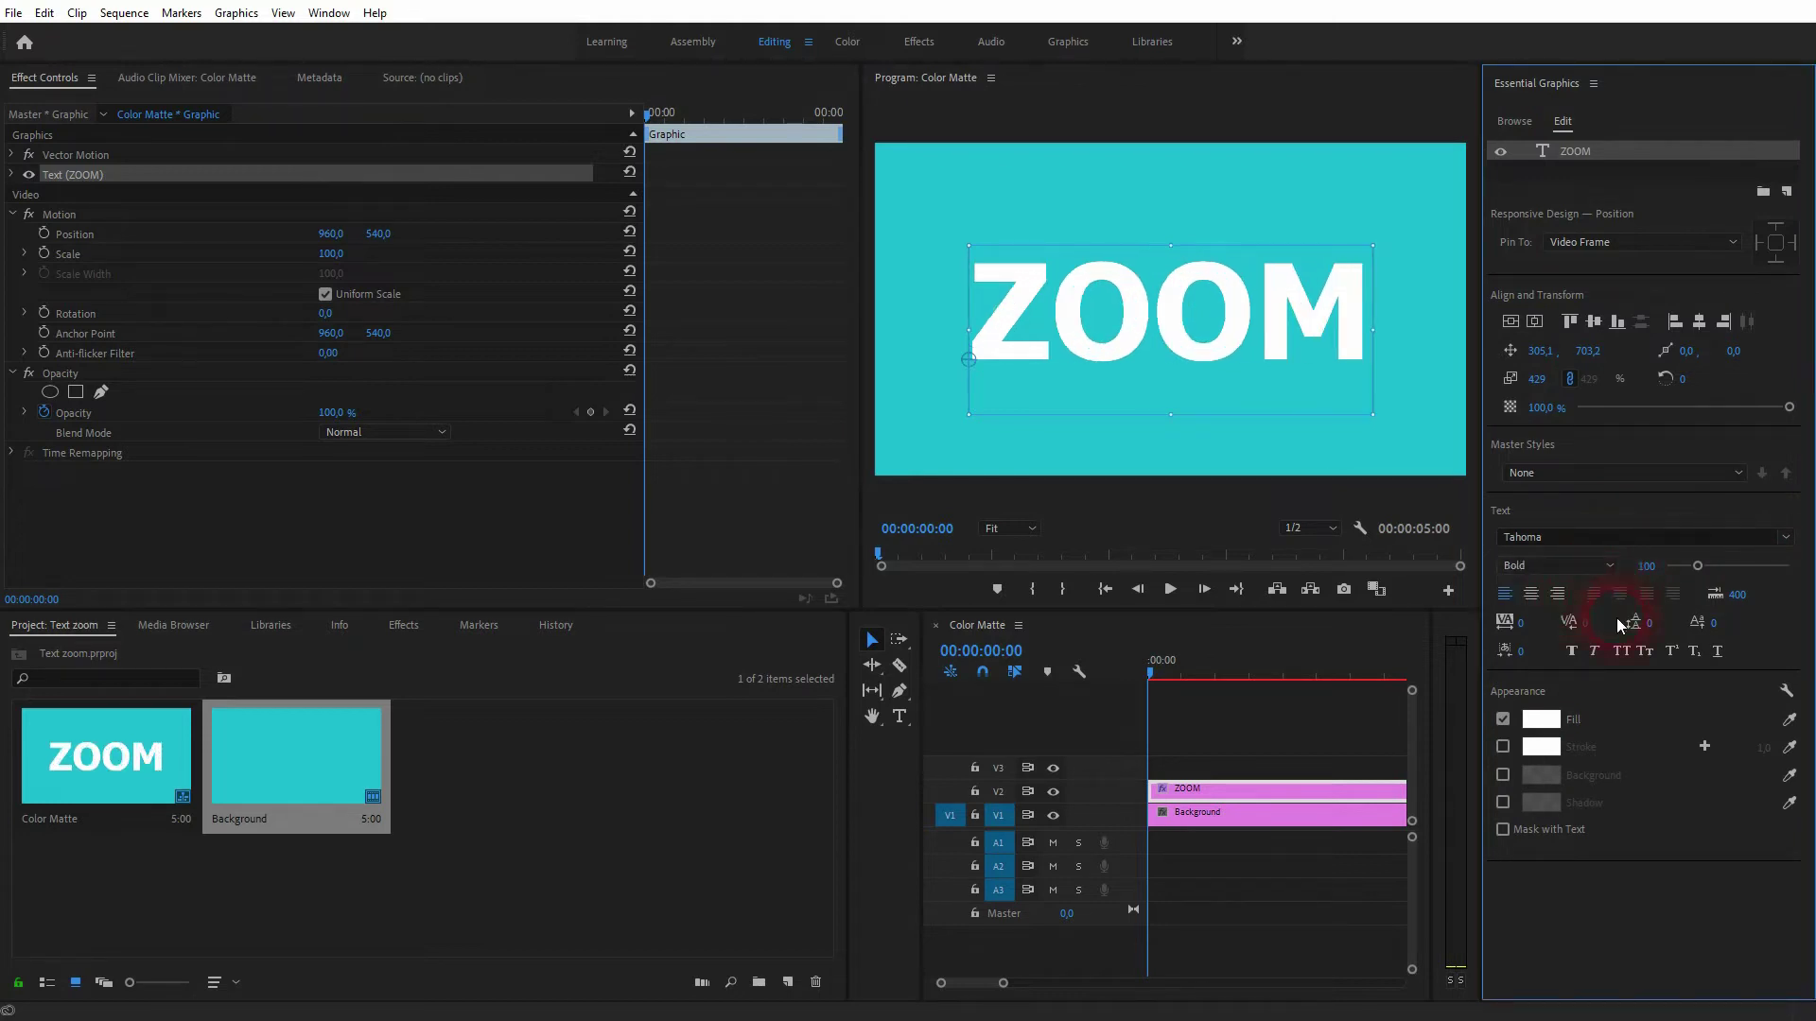
{"action": "left_click", "coordinate": [1594, 85]}
{"action": "left_click", "coordinate": [1665, 91]}
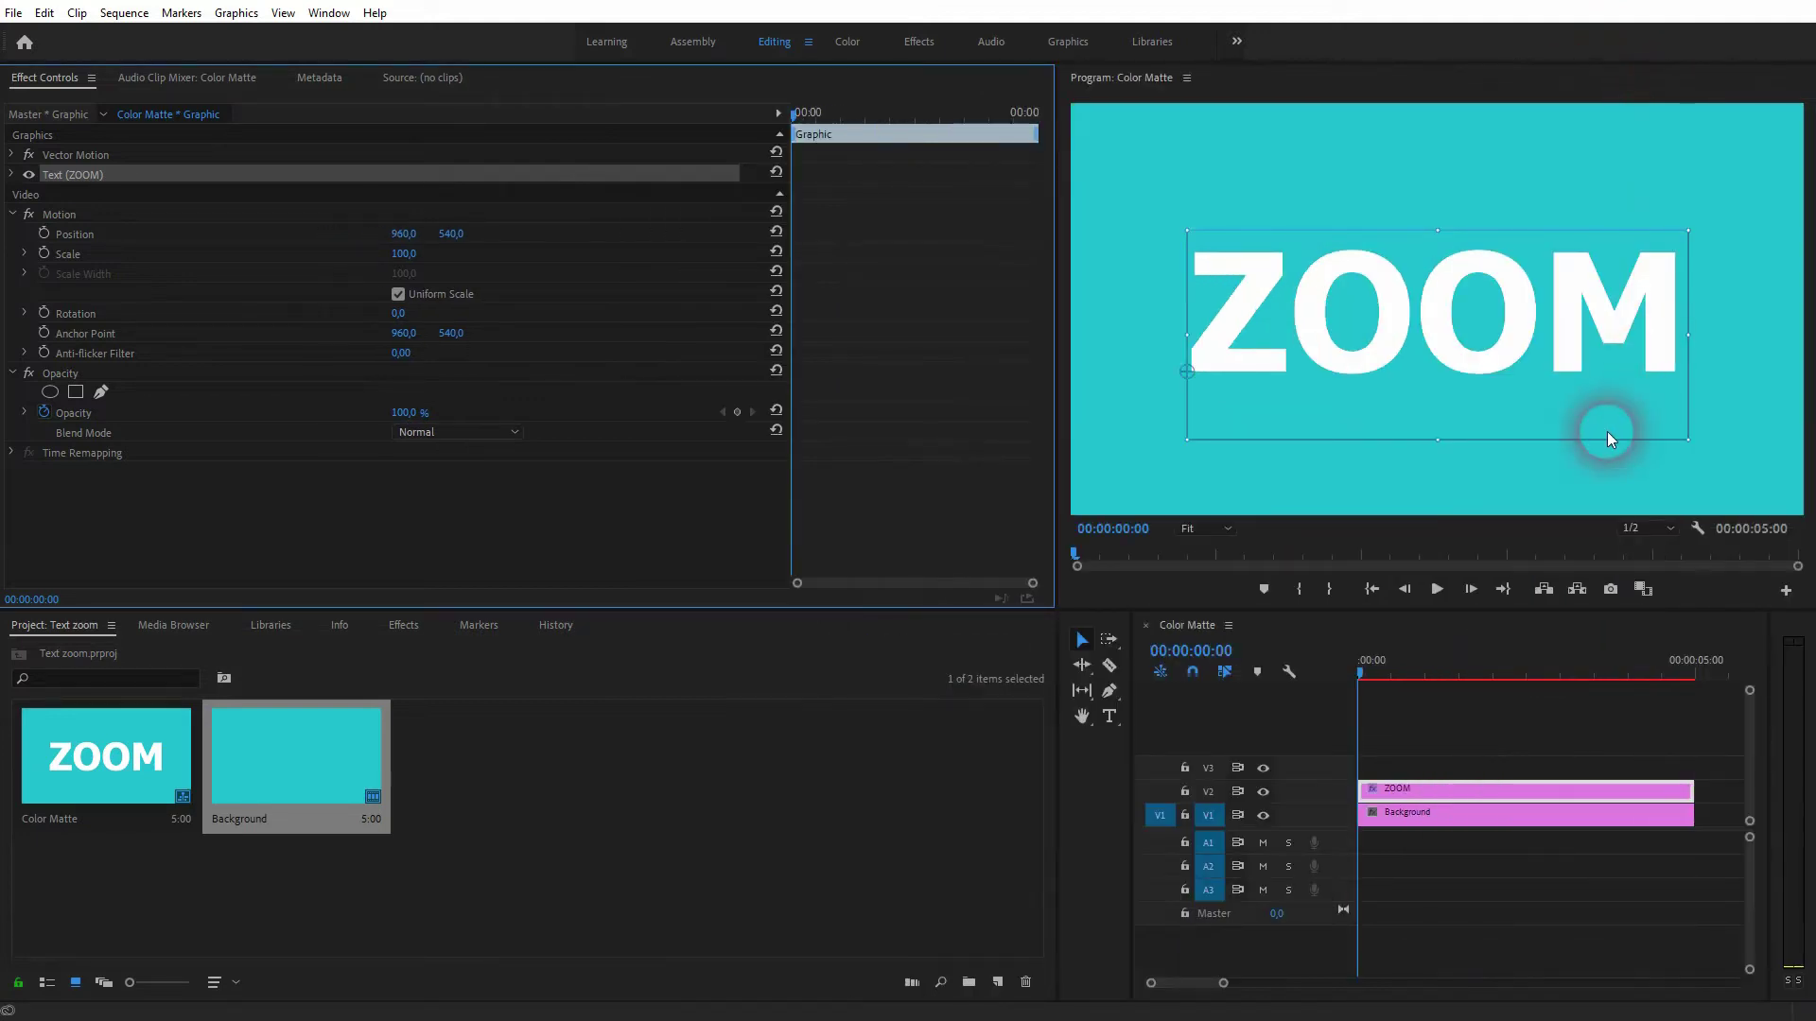
{"action": "left_click", "coordinate": [1239, 272]}
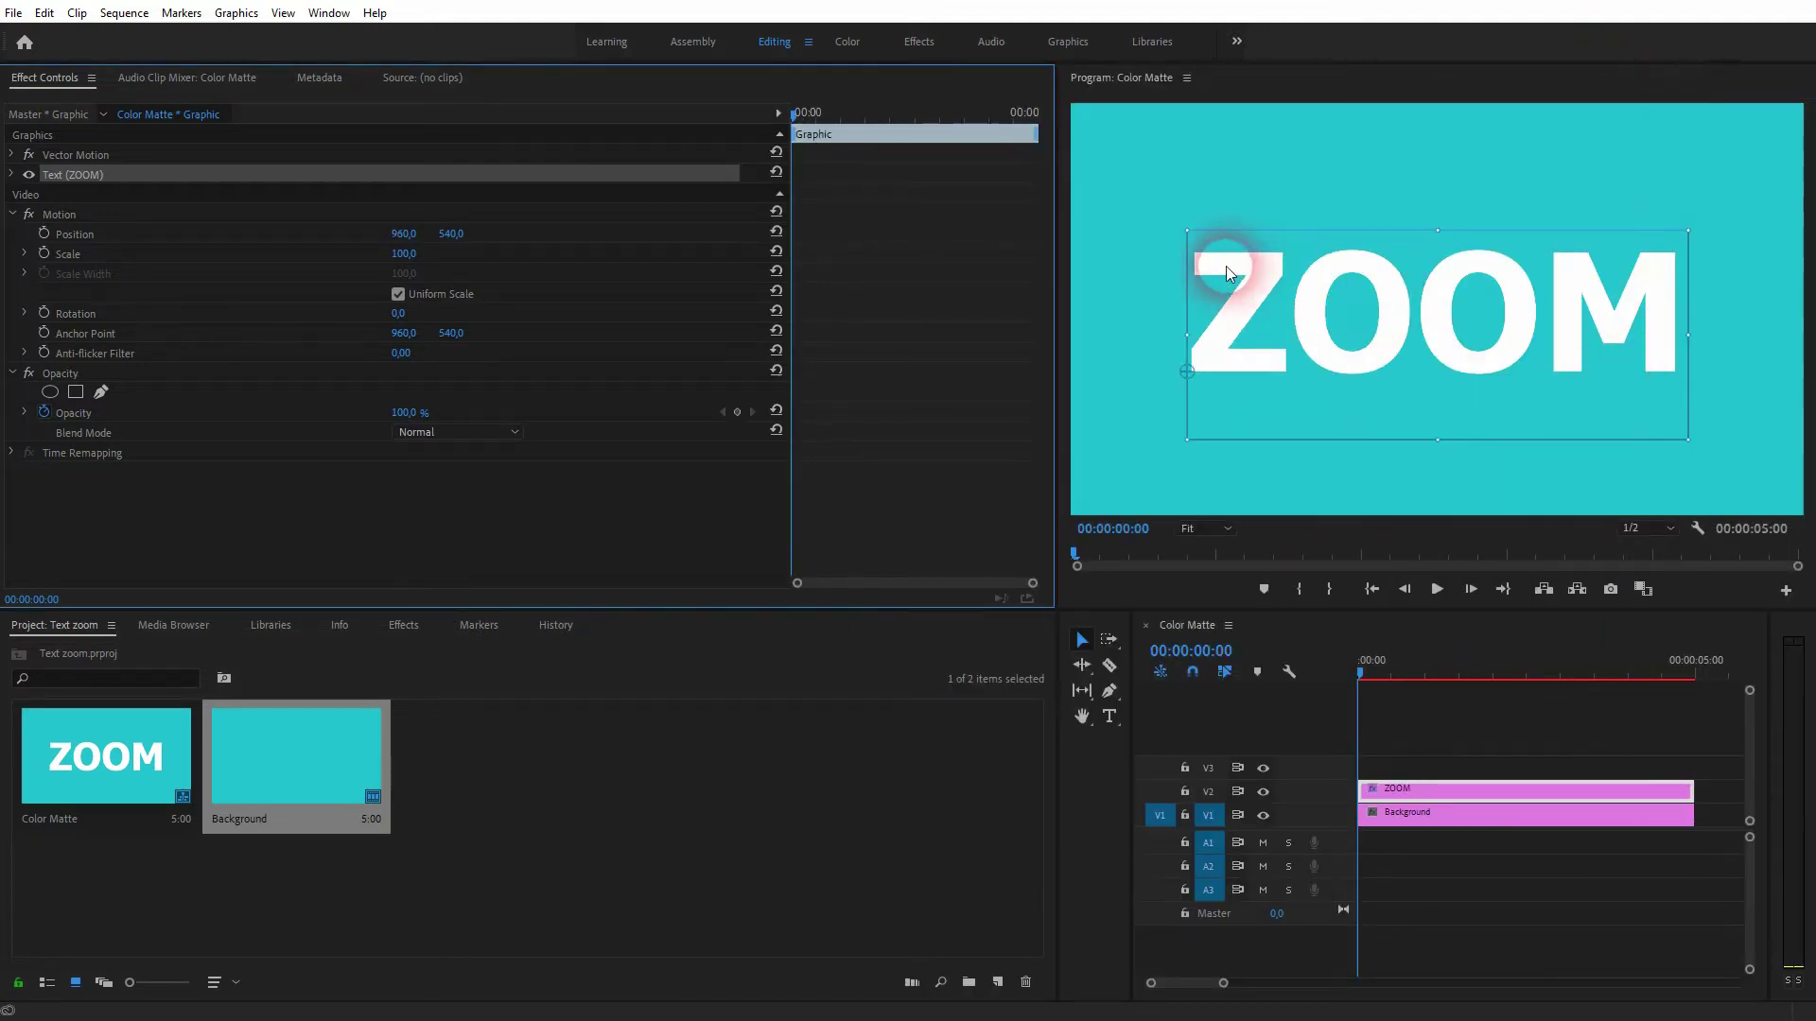
{"action": "left_click_drag", "start_coordinate": [1362, 670], "coordinate": [1324, 704]}
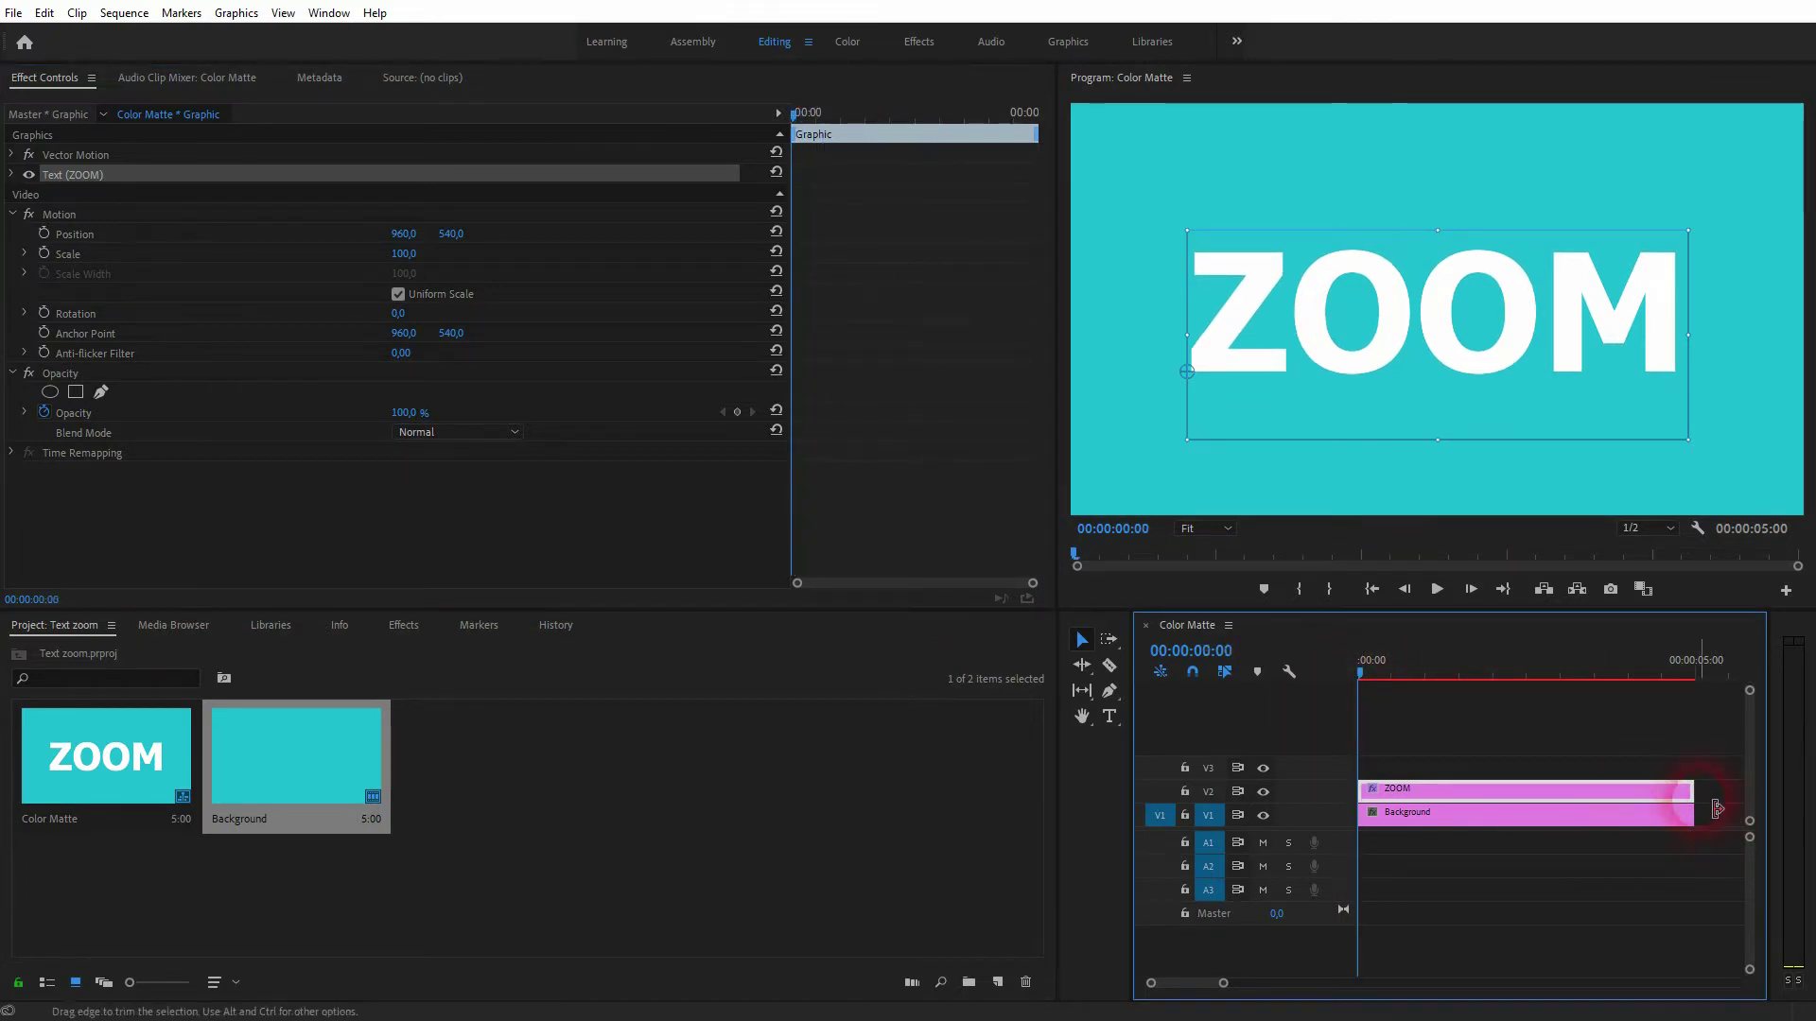
{"action": "mouse_move", "coordinate": [1690, 806]}
{"action": "left_mouse_down"}
{"action": "mouse_move", "coordinate": [1544, 804]}
{"action": "mouse_move", "coordinate": [1695, 808]}
{"action": "left_mouse_up"}
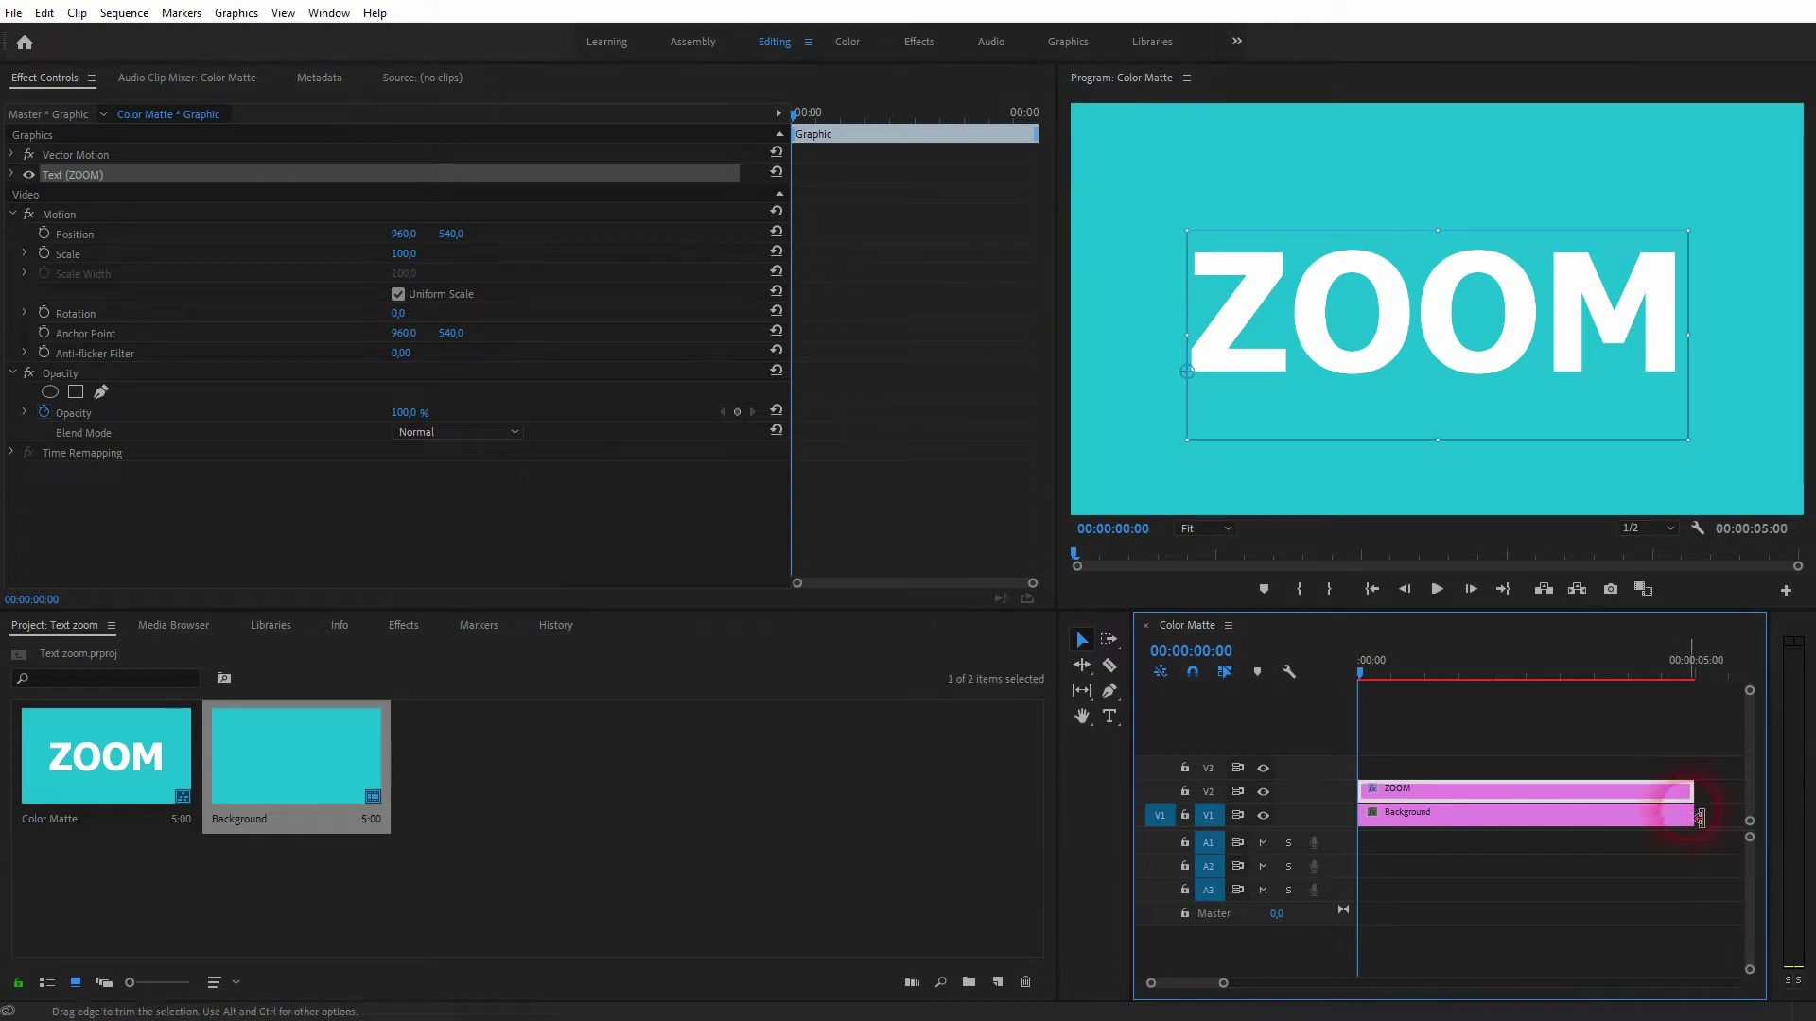
{"action": "left_click", "coordinate": [795, 496]}
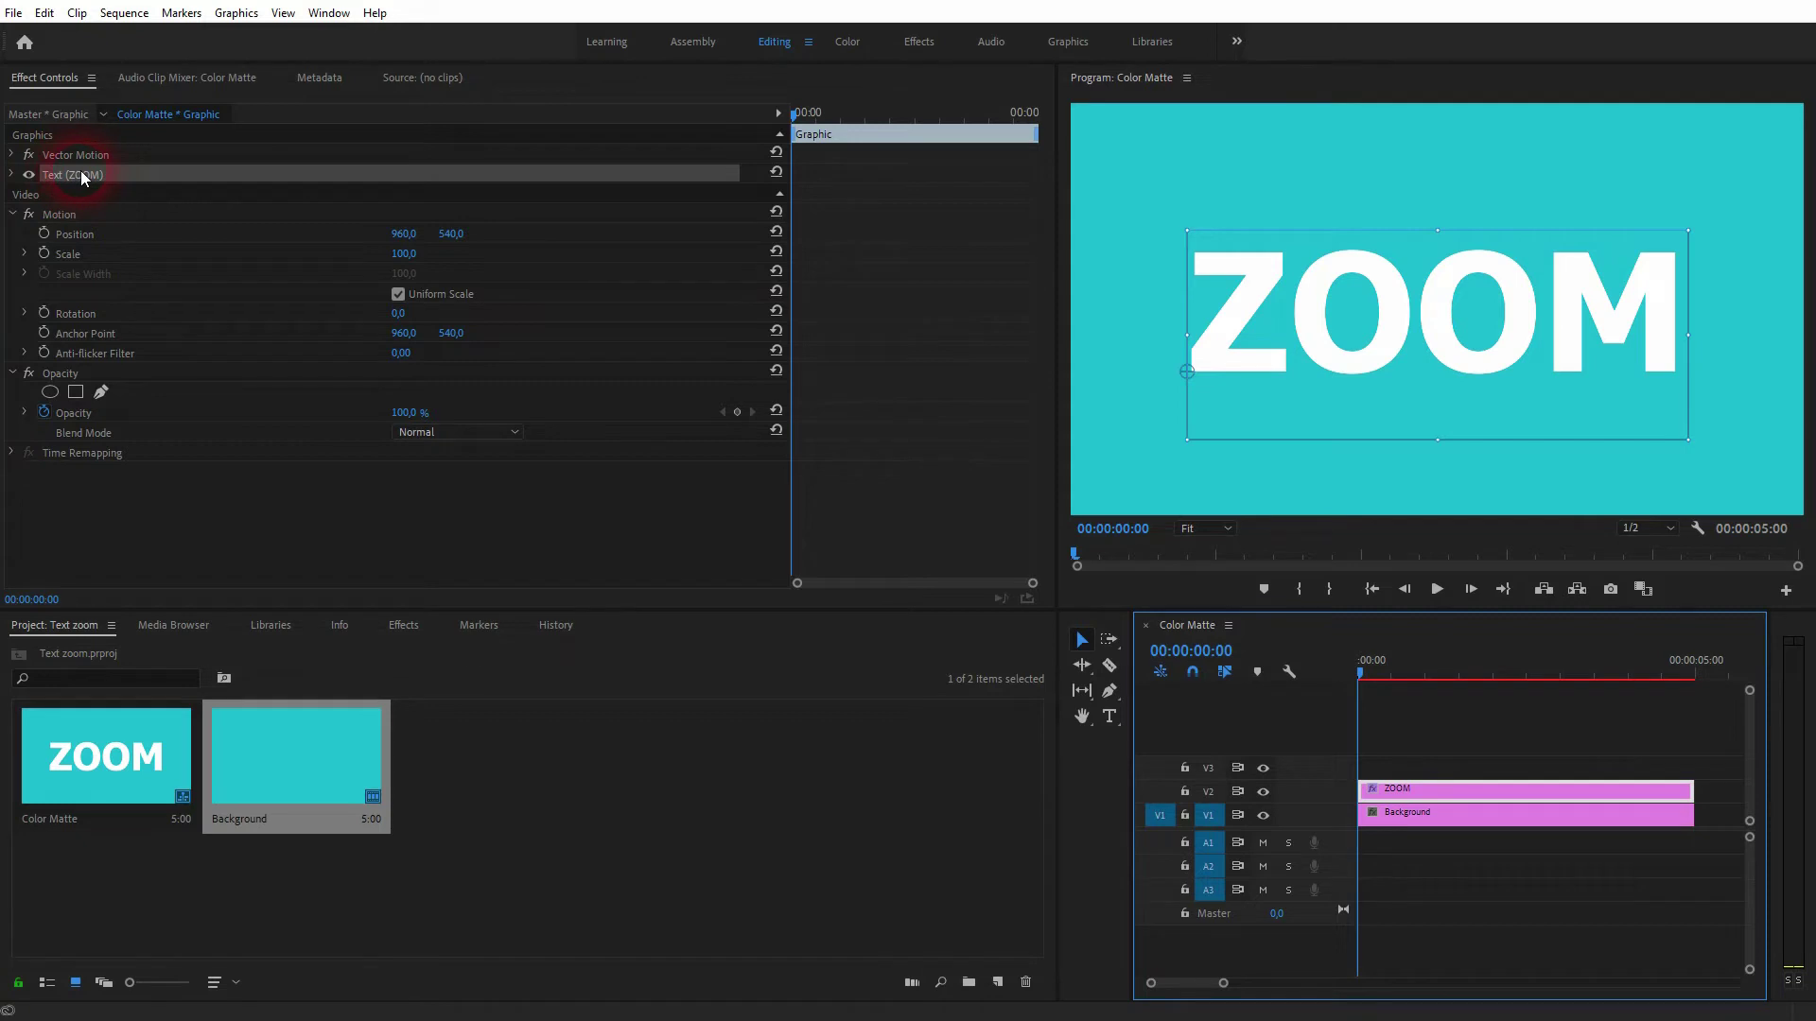
In Effect Controls, enable Scale keyframing and add a 100 keyframe near 00:00:01:13.
{"action": "left_click", "coordinate": [327, 13]}
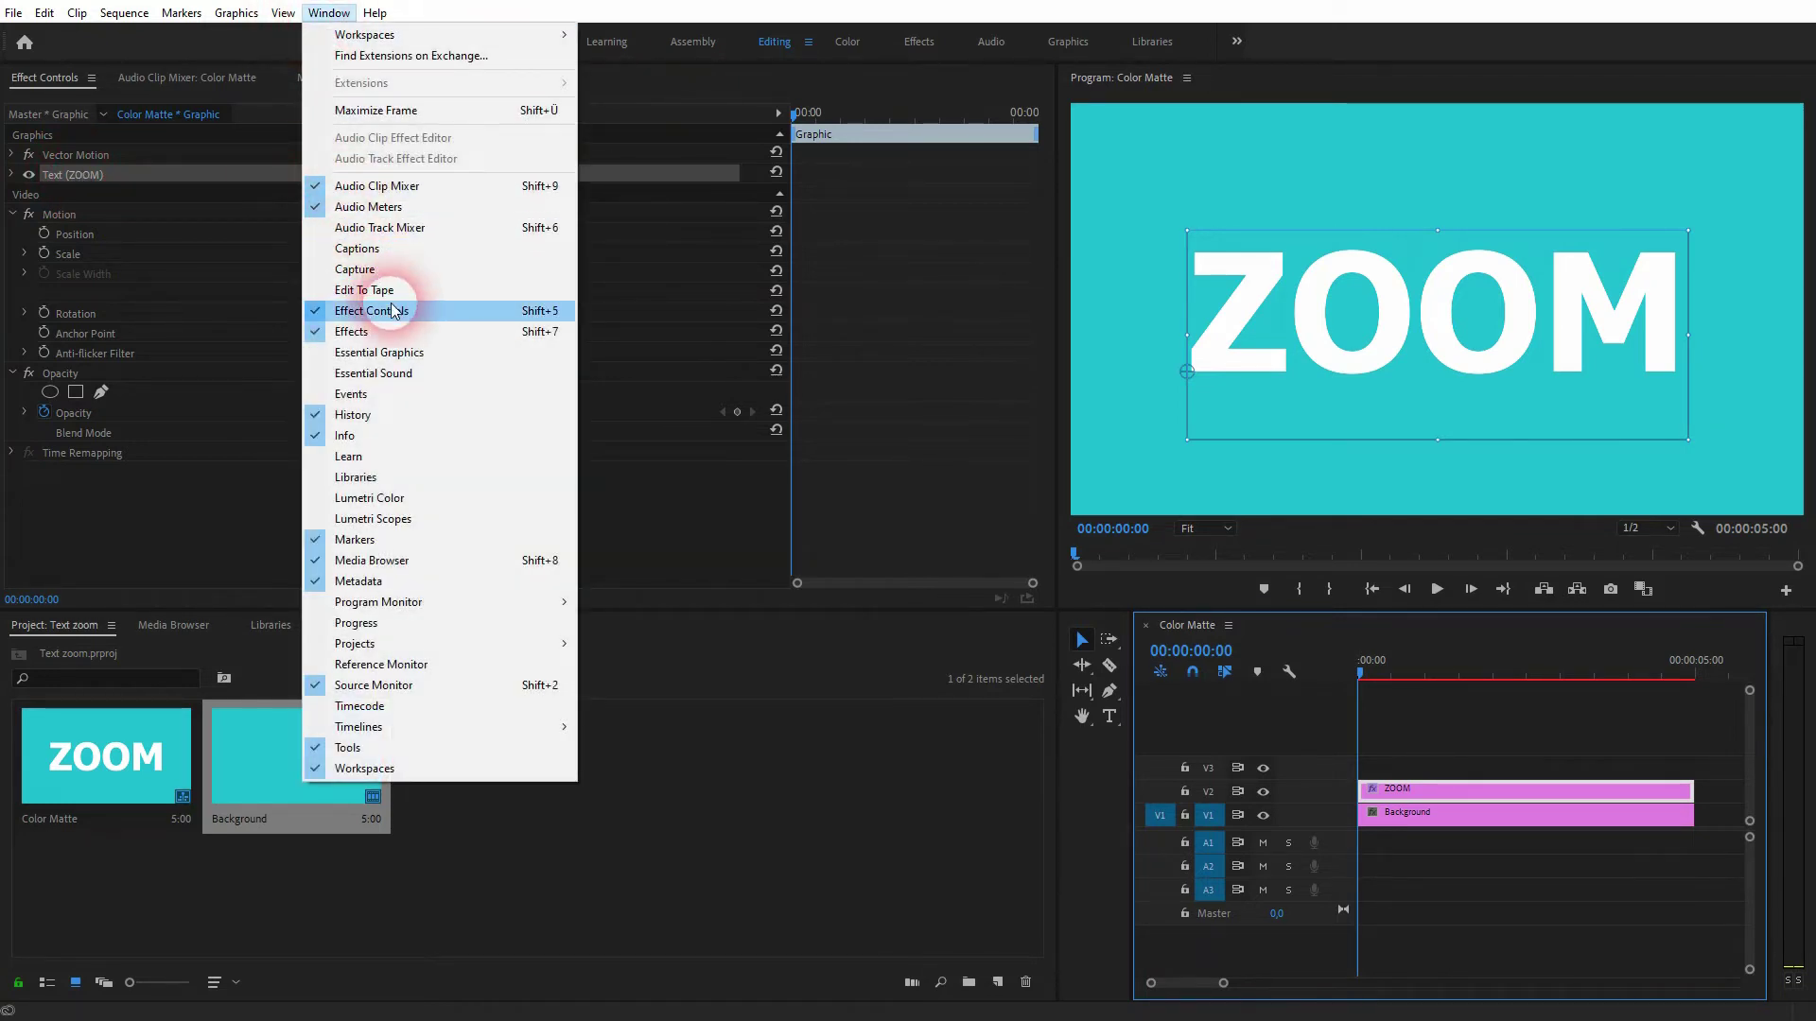
{"action": "left_click", "coordinate": [85, 315]}
{"action": "left_click", "coordinate": [63, 262]}
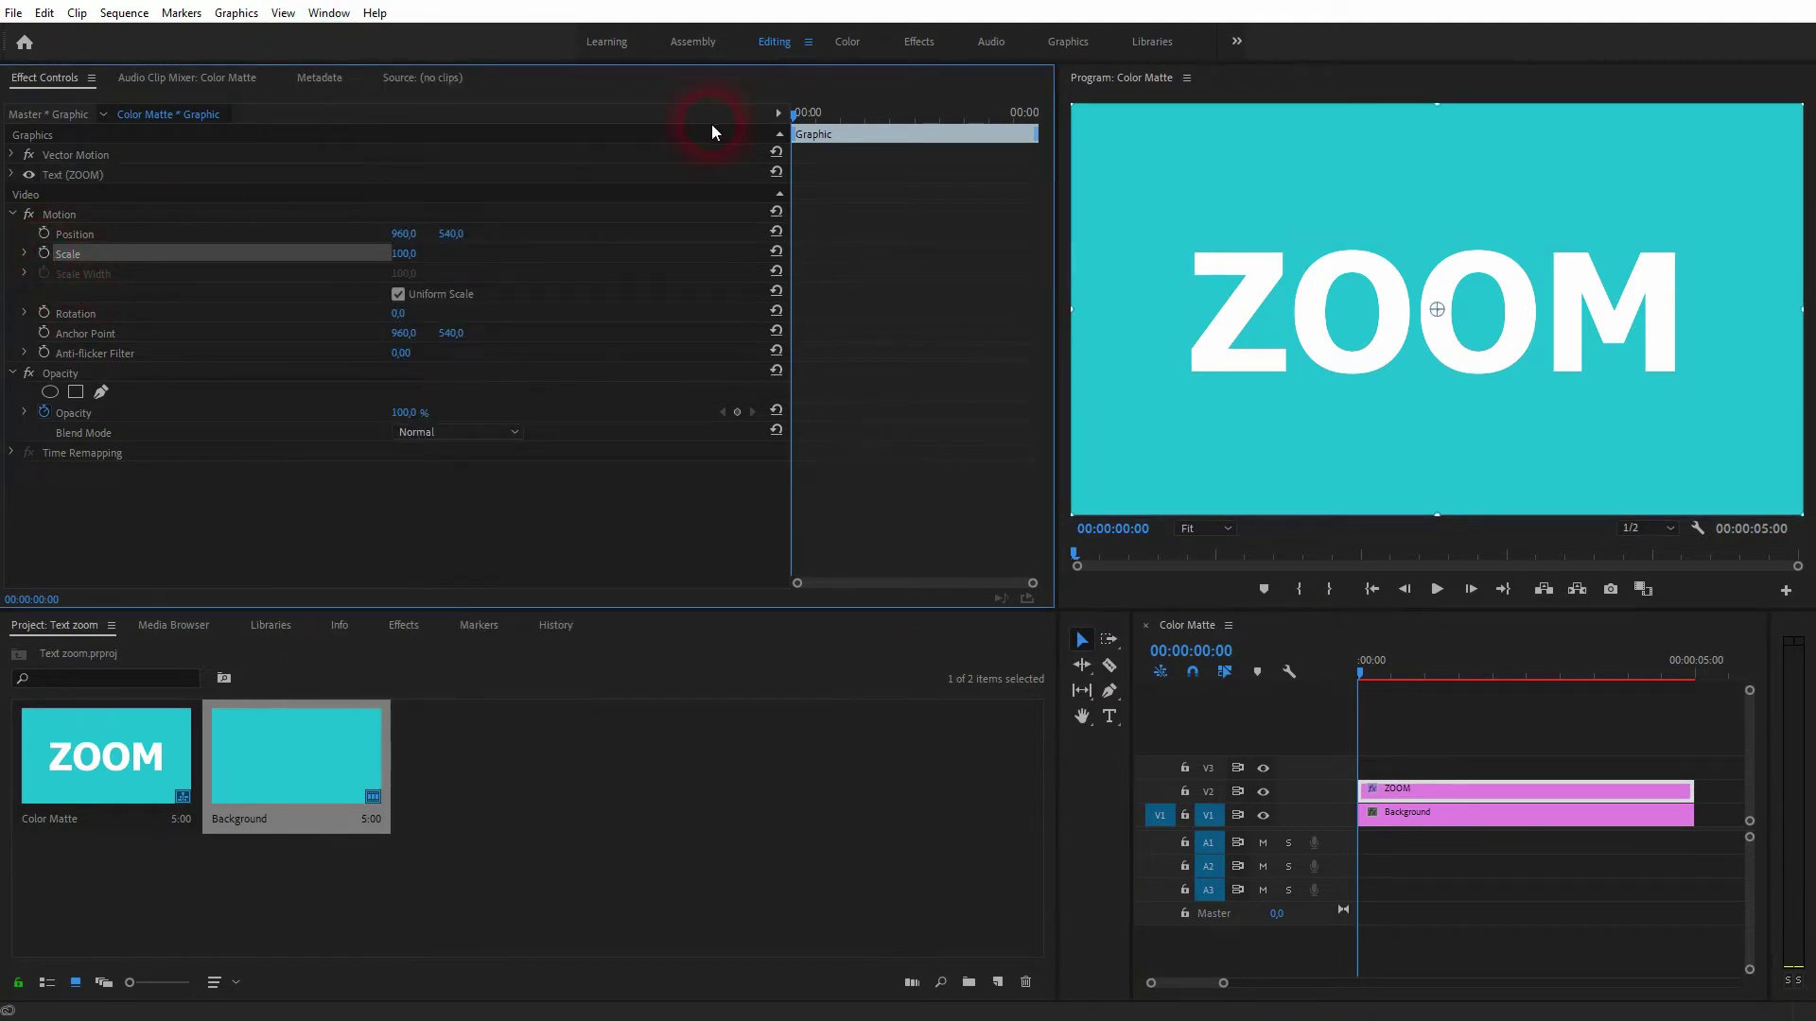
{"action": "left_click_drag", "start_coordinate": [799, 114], "coordinate": [717, 138]}
{"action": "left_click", "coordinate": [46, 252]}
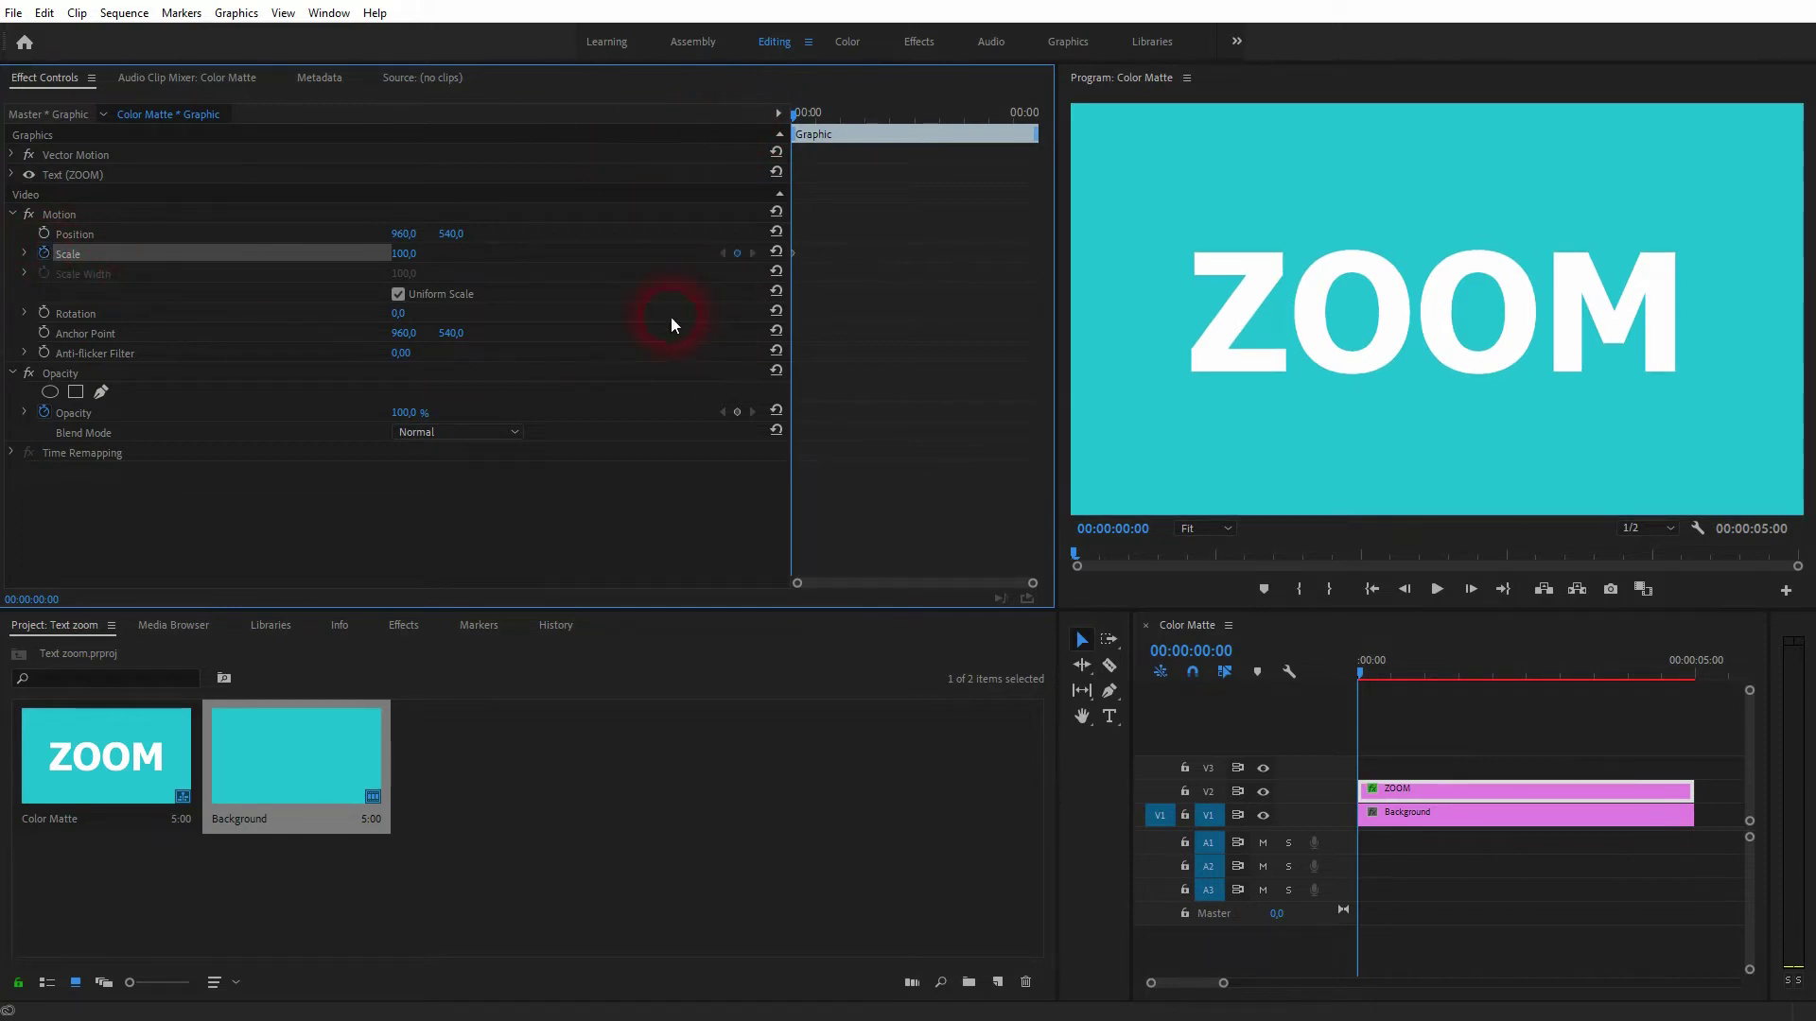
{"action": "left_click_drag", "start_coordinate": [794, 114], "coordinate": [745, 145]}
{"action": "left_click", "coordinate": [737, 252]}
Set Scale to 1000 at the first frame and scrub to preview the shrink.
{"action": "left_click", "coordinate": [406, 253]}
{"action": "type", "text": "1000"}
{"action": "key", "text": "Return"}
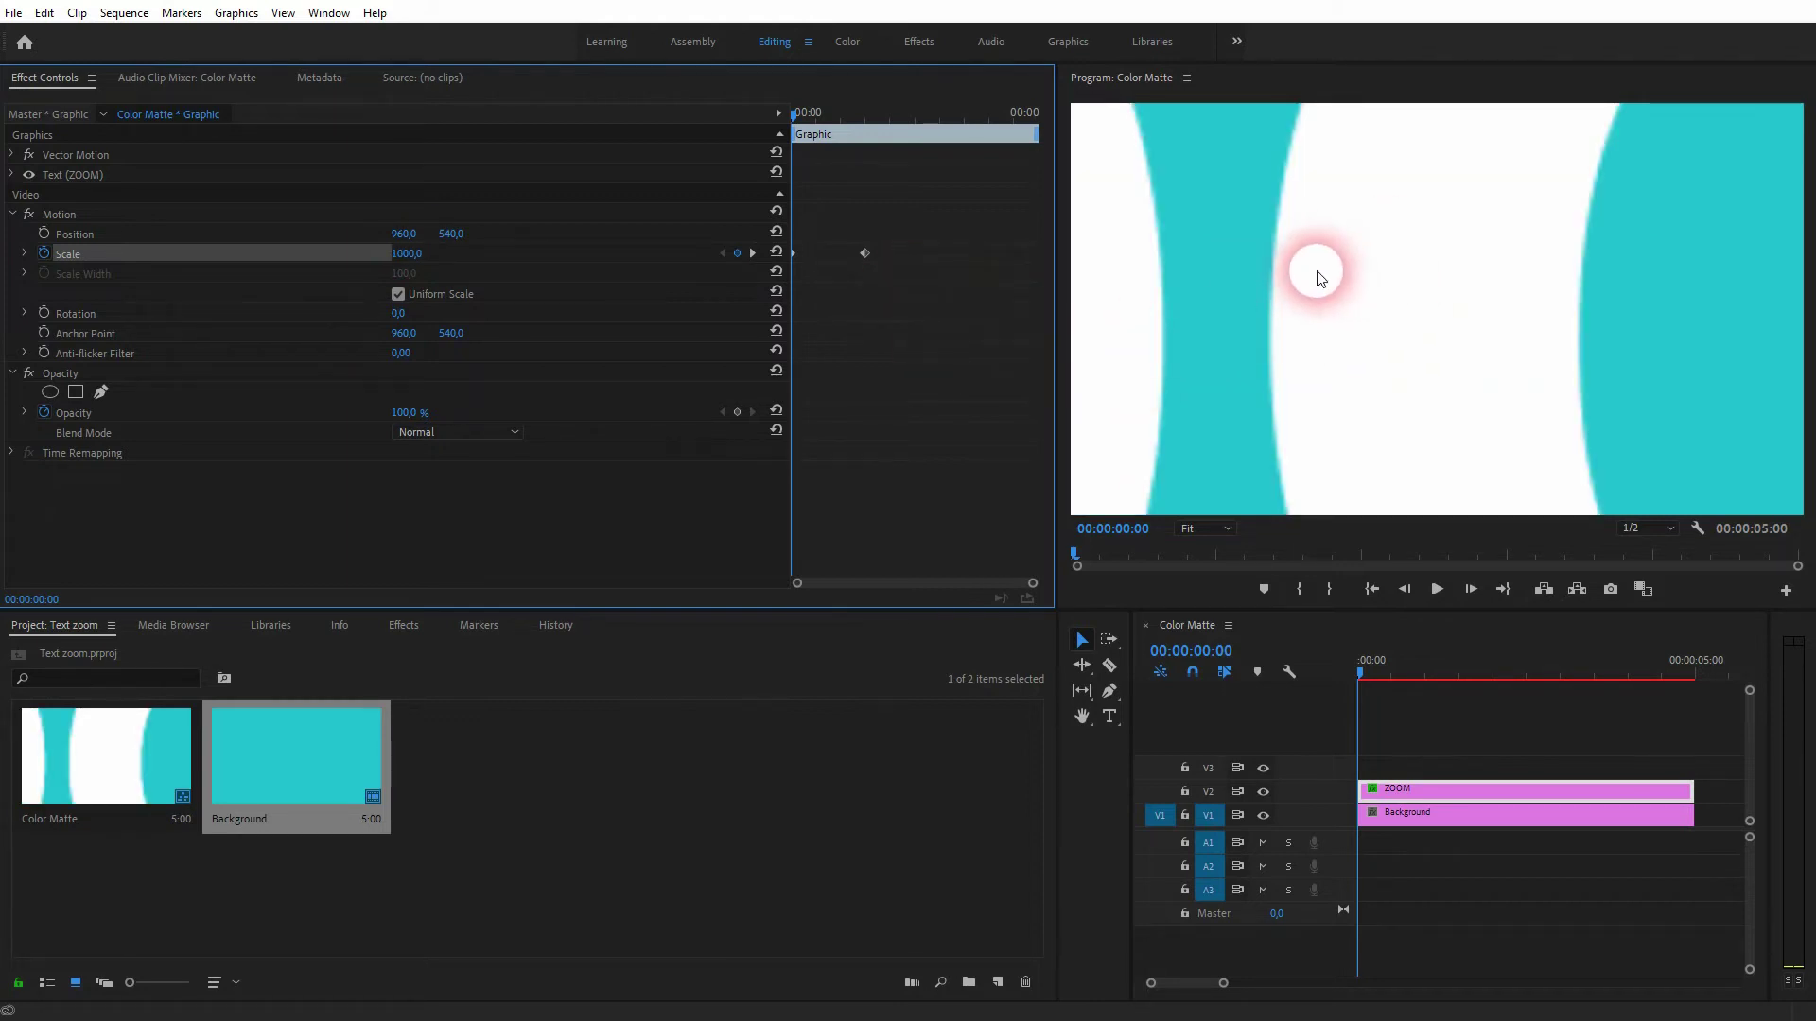
{"action": "left_click_drag", "start_coordinate": [797, 119], "coordinate": [747, 138]}
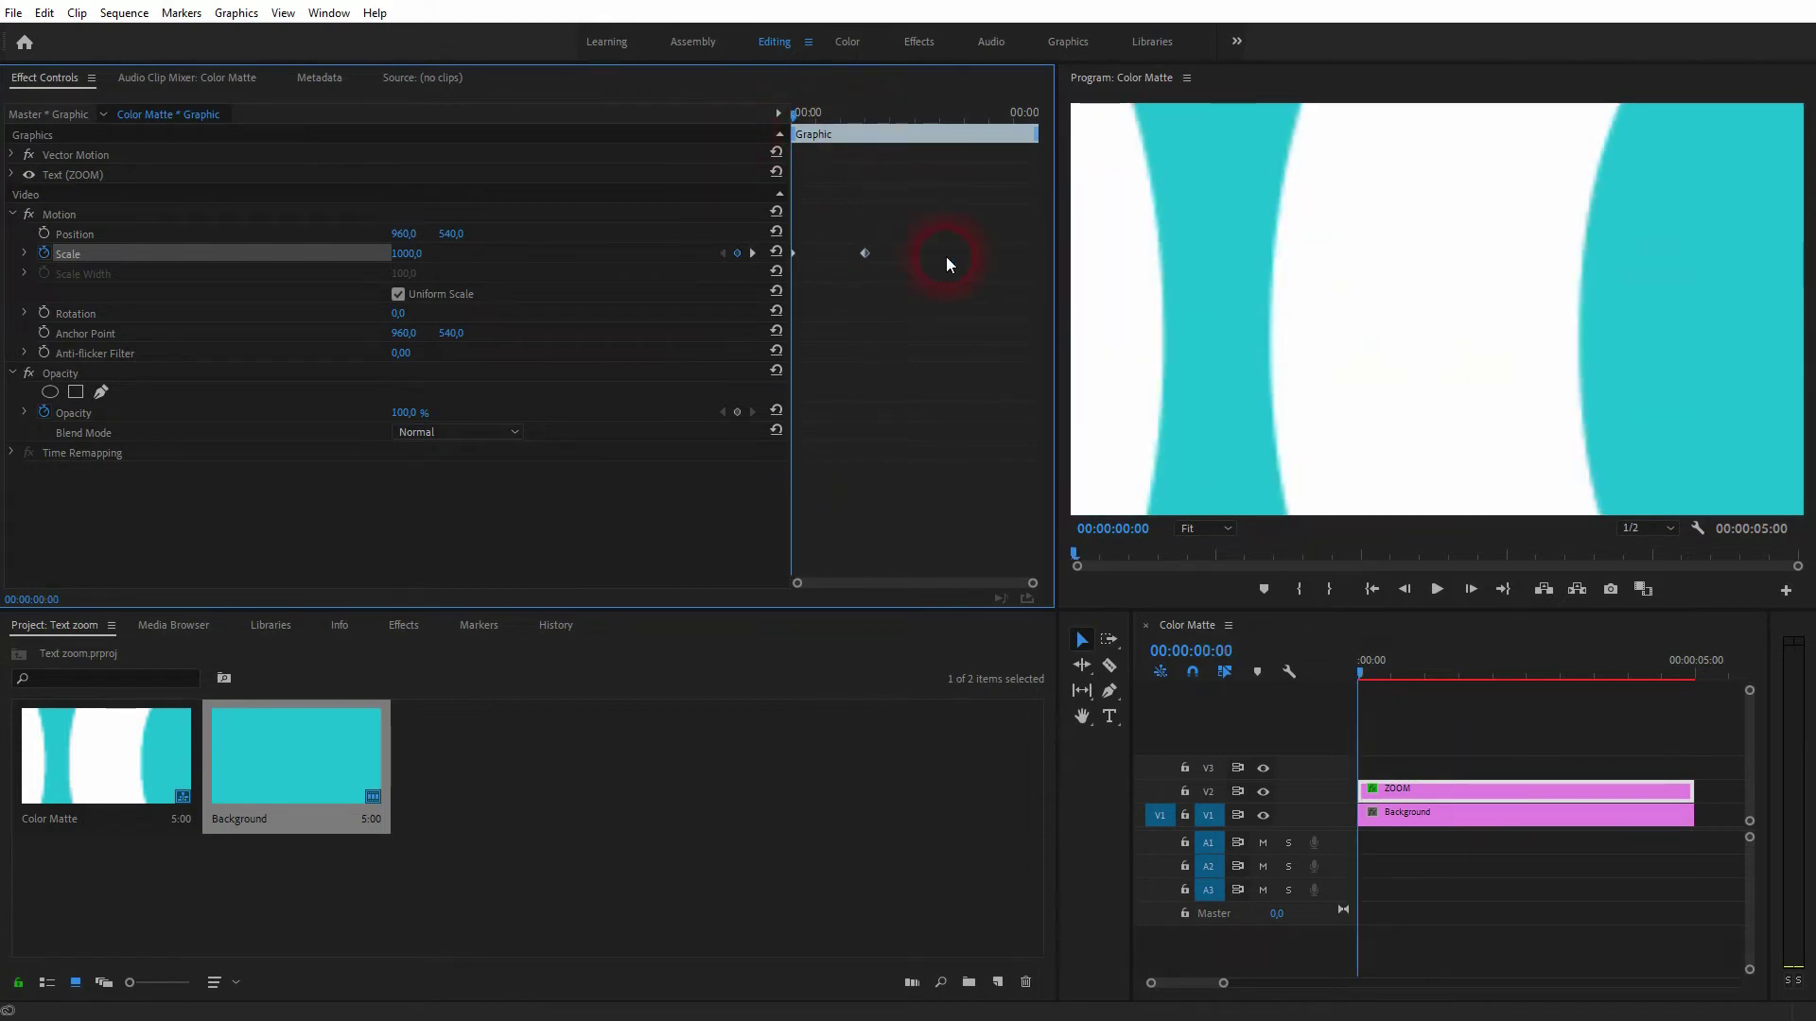
Render In to Out and play the zoom-in from the sequence start.
{"action": "left_click", "coordinate": [141, 14]}
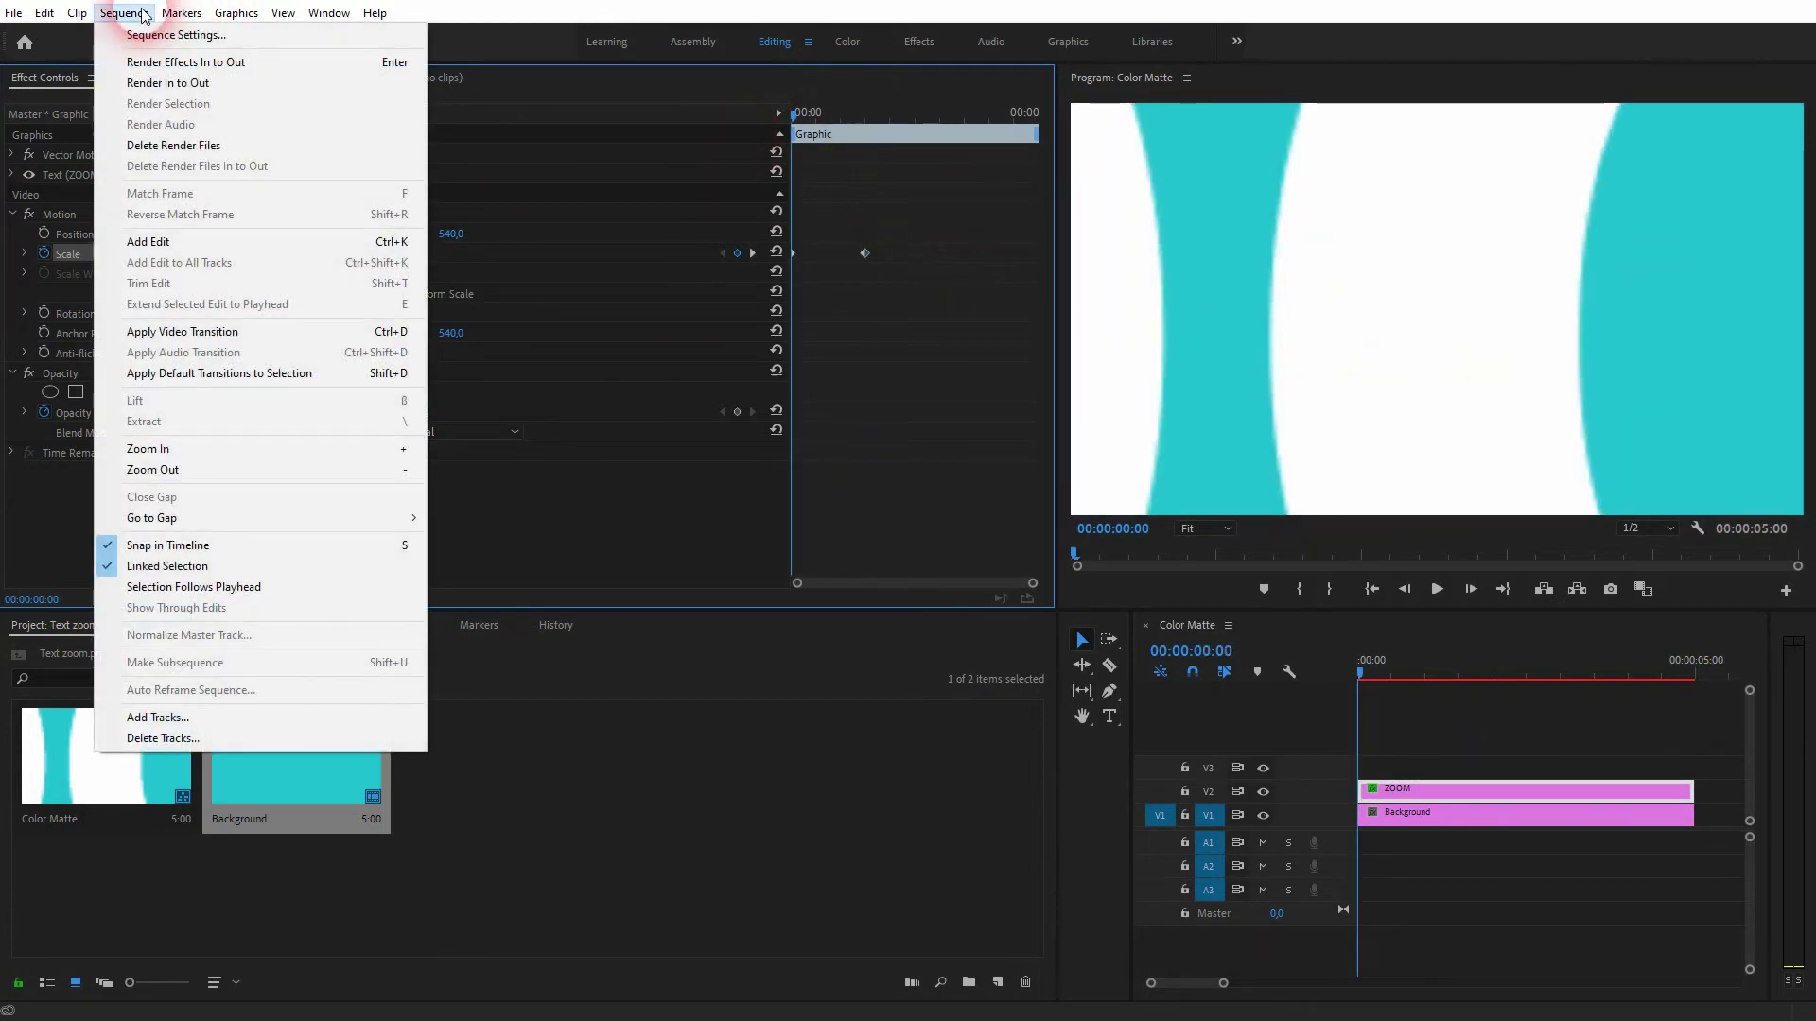
{"action": "left_click", "coordinate": [166, 77]}
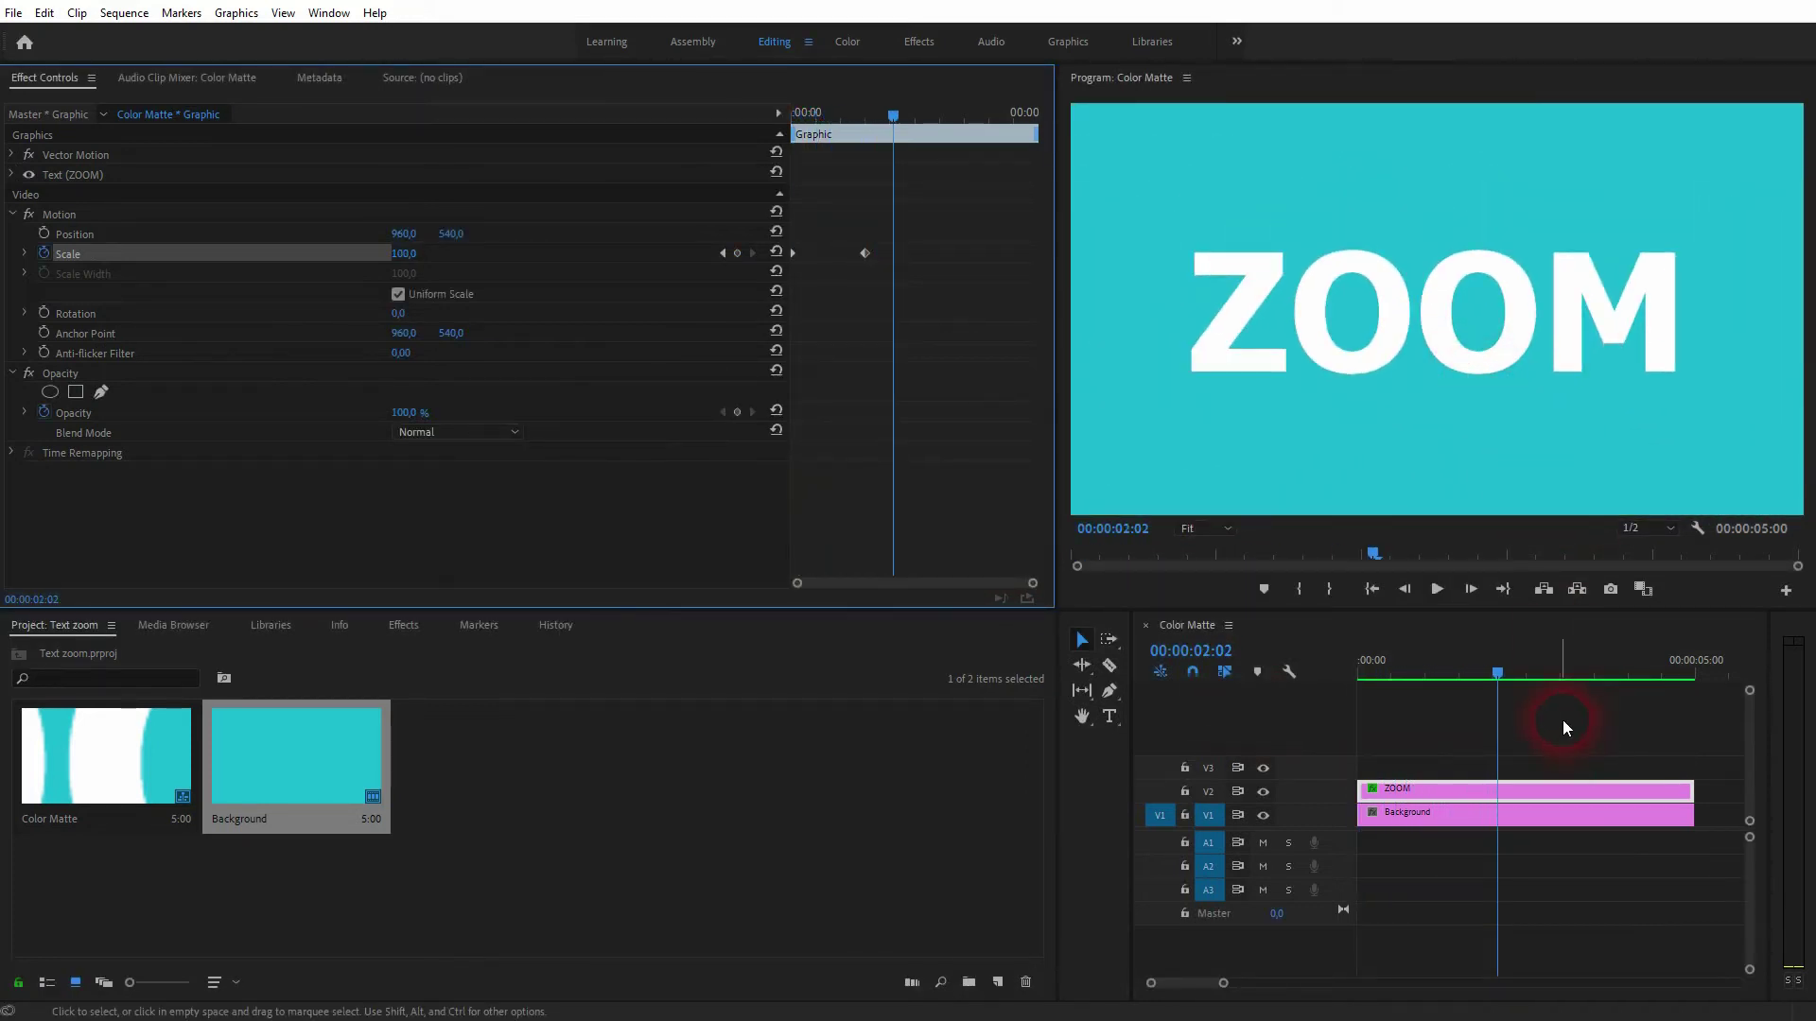
{"action": "left_click_drag", "start_coordinate": [1503, 664], "coordinate": [1303, 713]}
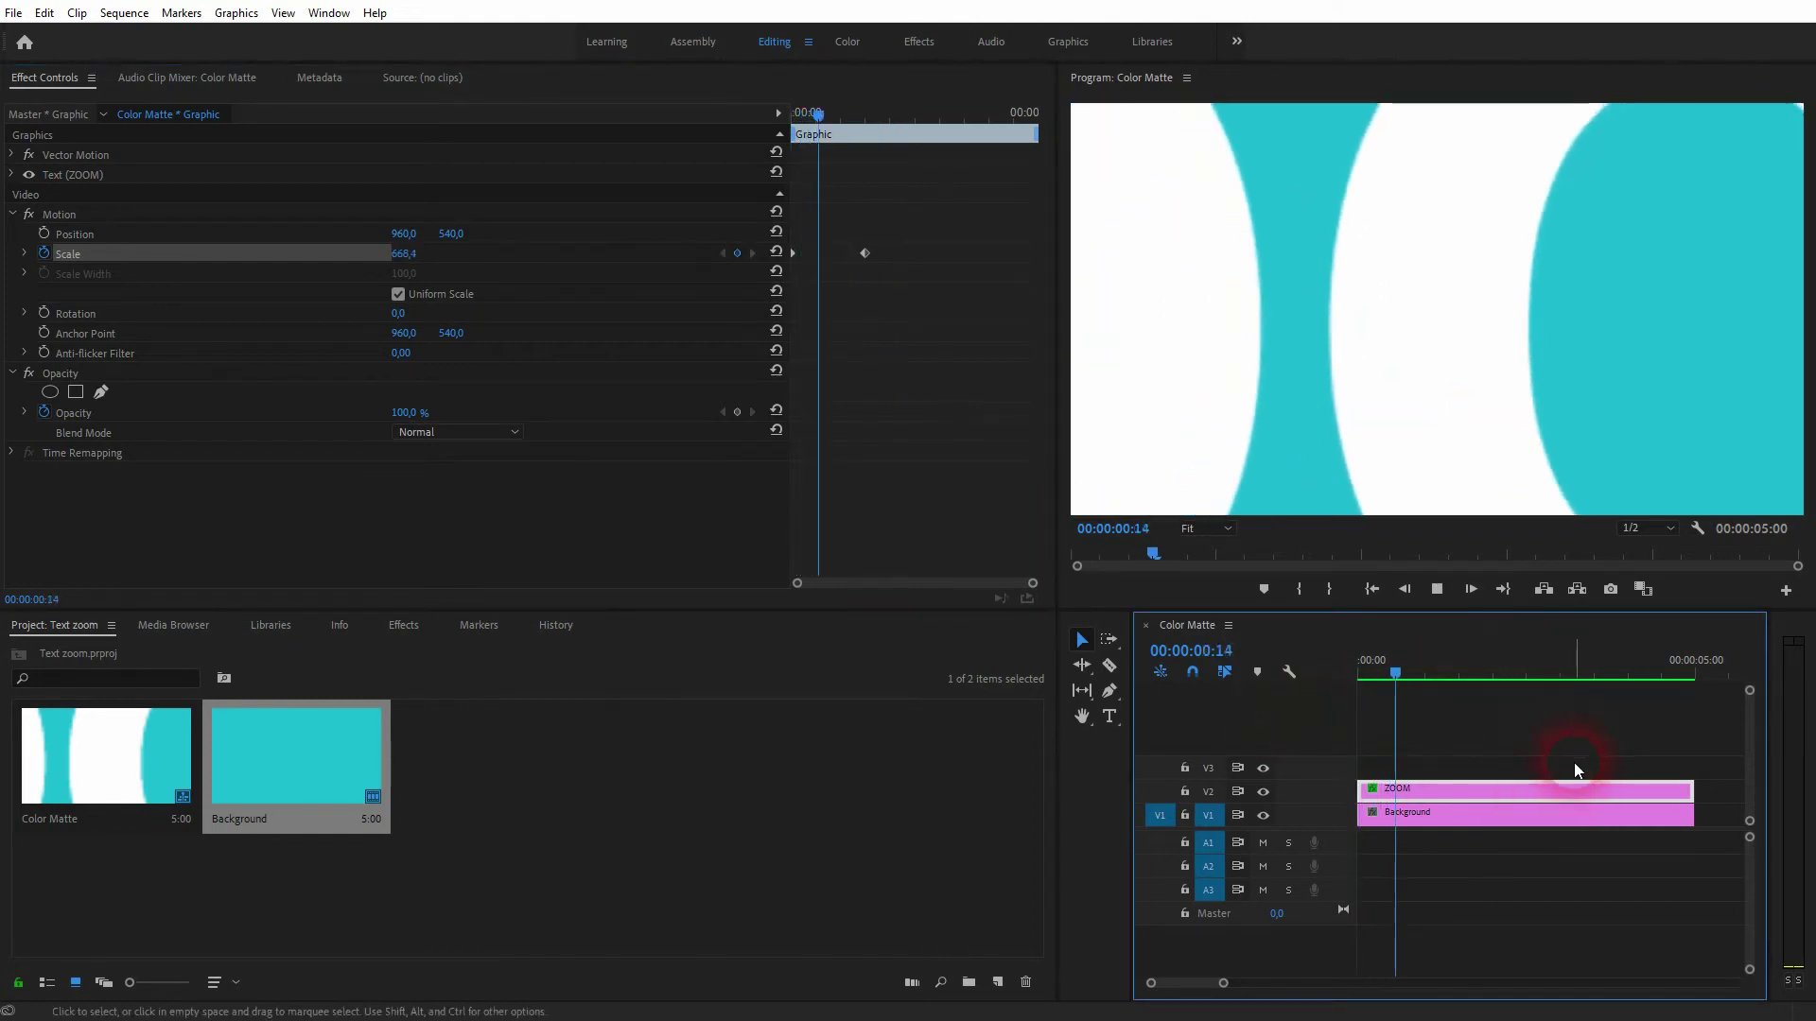
{"action": "left_click", "coordinate": [793, 313]}
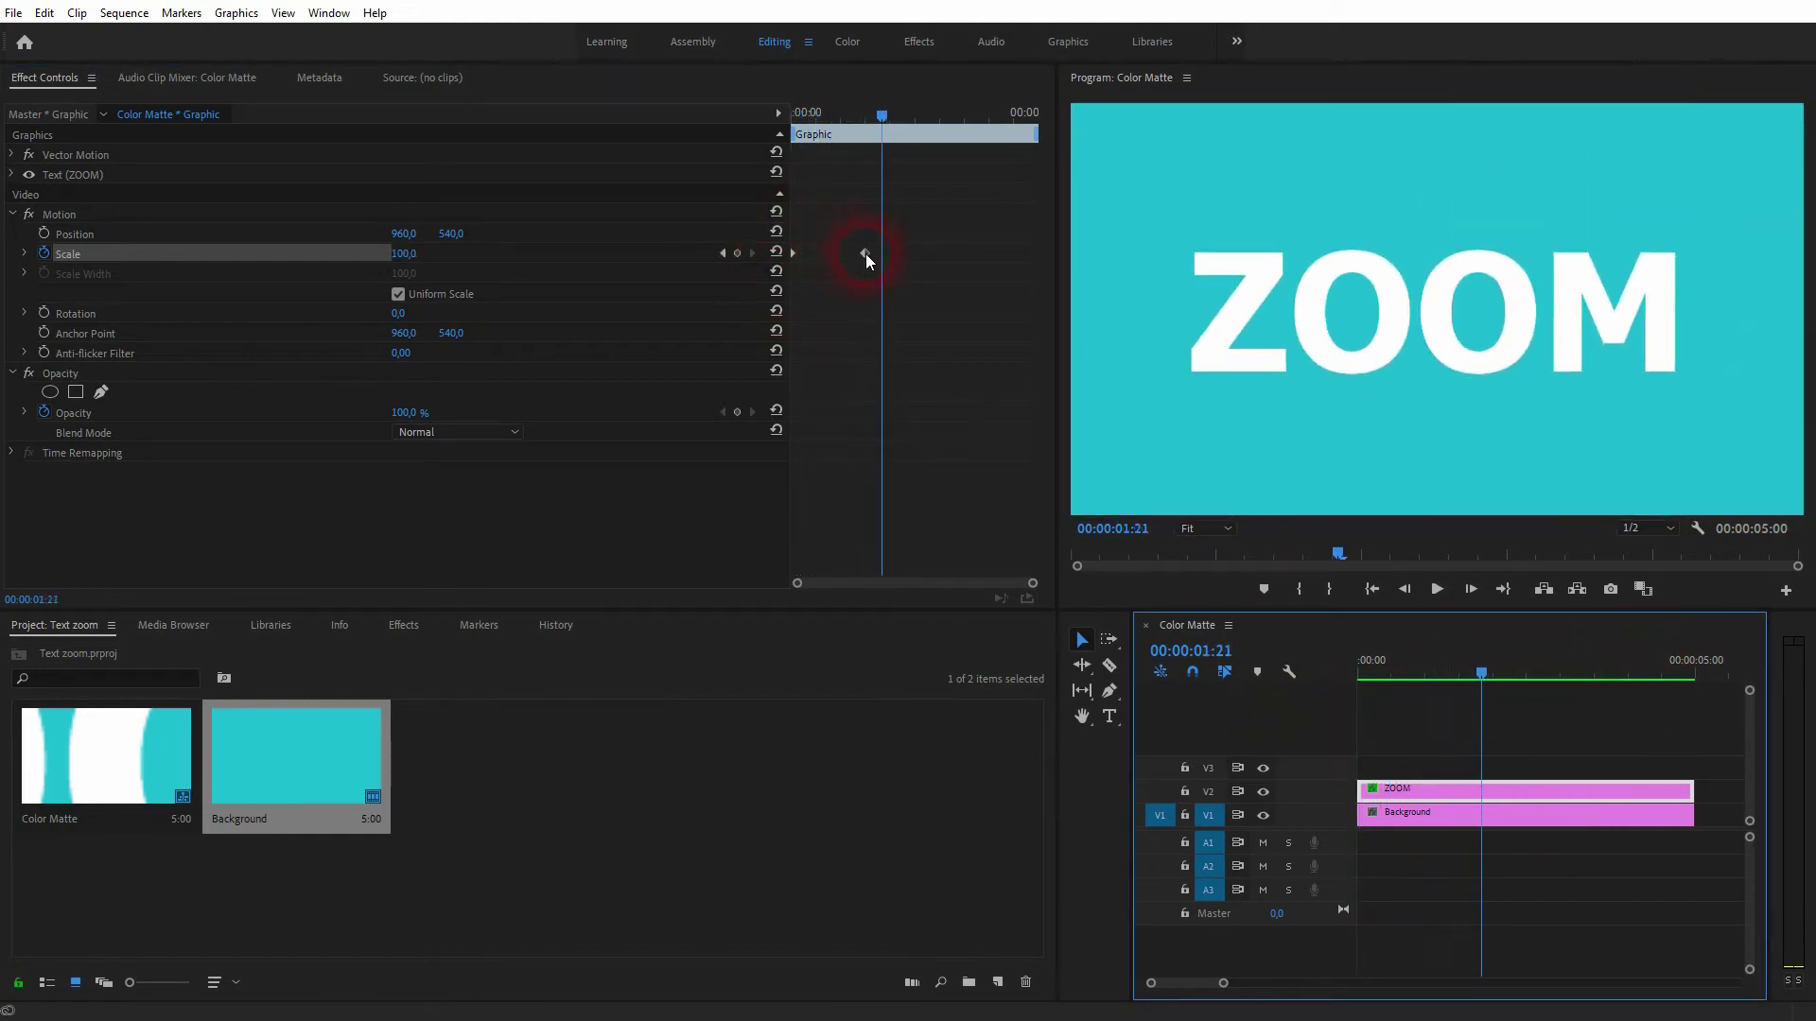
Move the 100% Scale keyframe earlier and preview the faster zoom.
{"action": "left_click_drag", "start_coordinate": [865, 254], "coordinate": [820, 254]}
{"action": "left_click", "coordinate": [868, 170]}
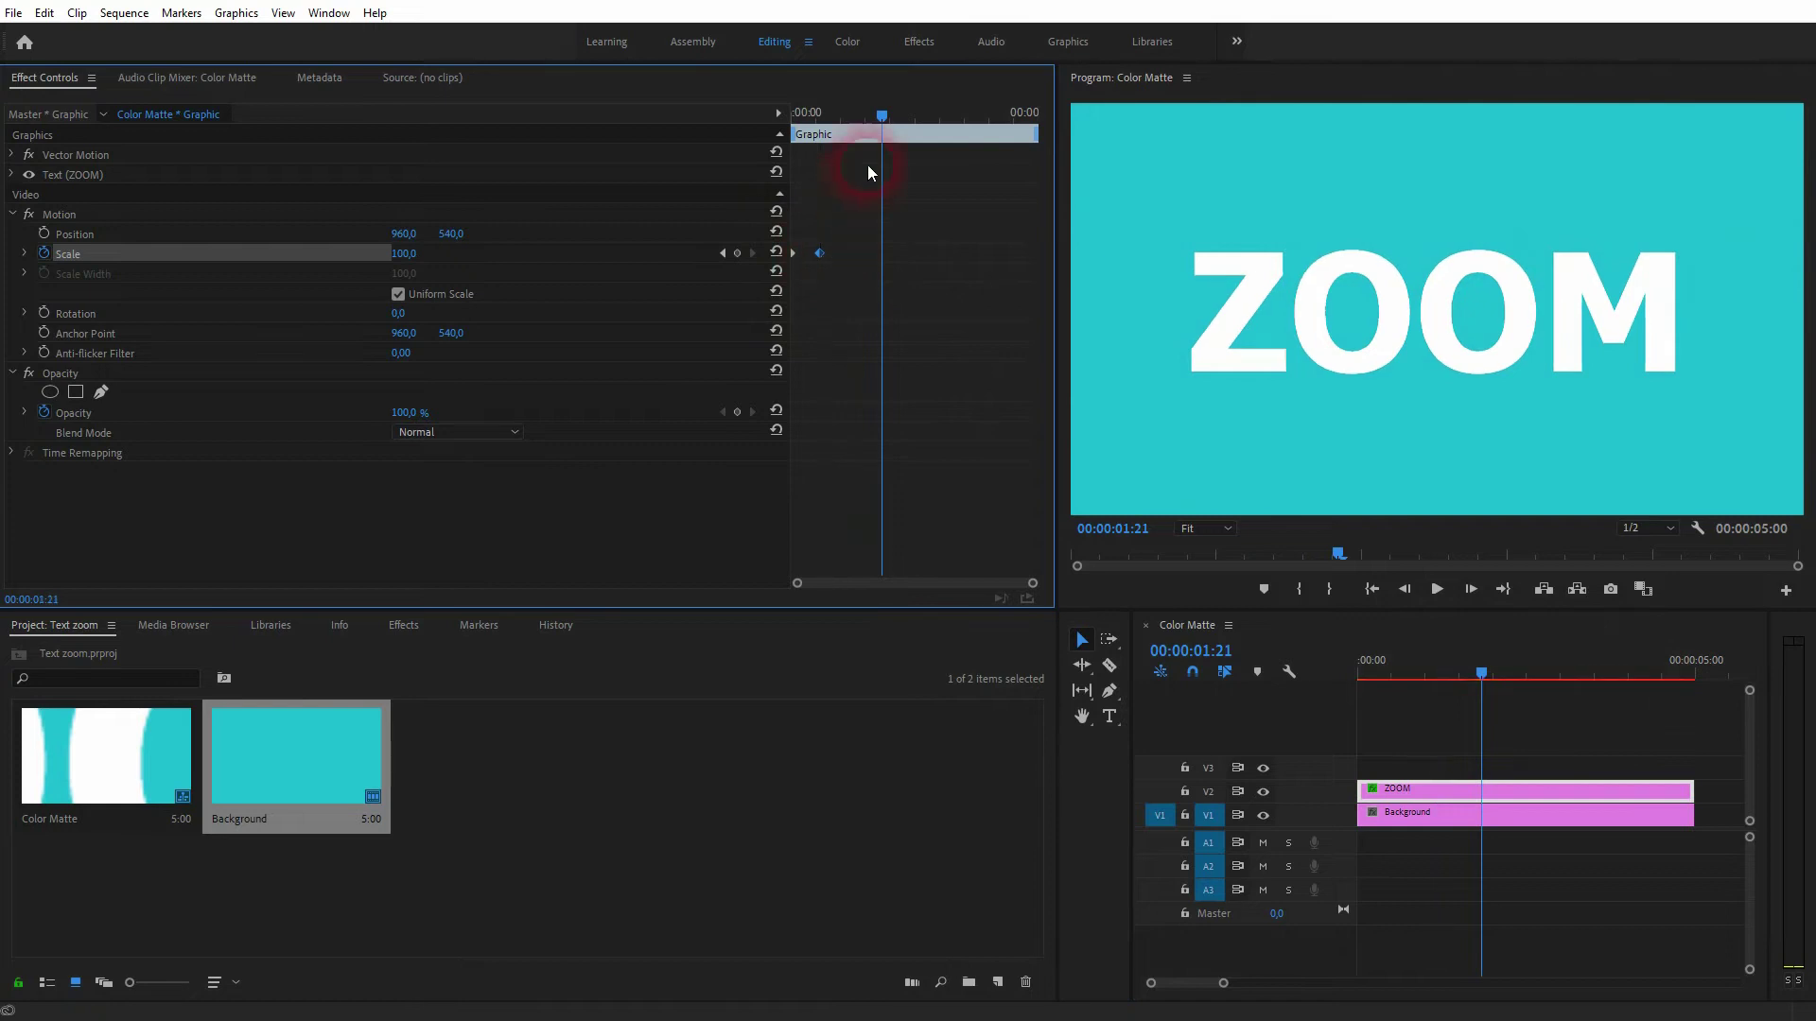
{"action": "left_click_drag", "start_coordinate": [884, 115], "coordinate": [734, 156]}
{"action": "key", "text": "space"}
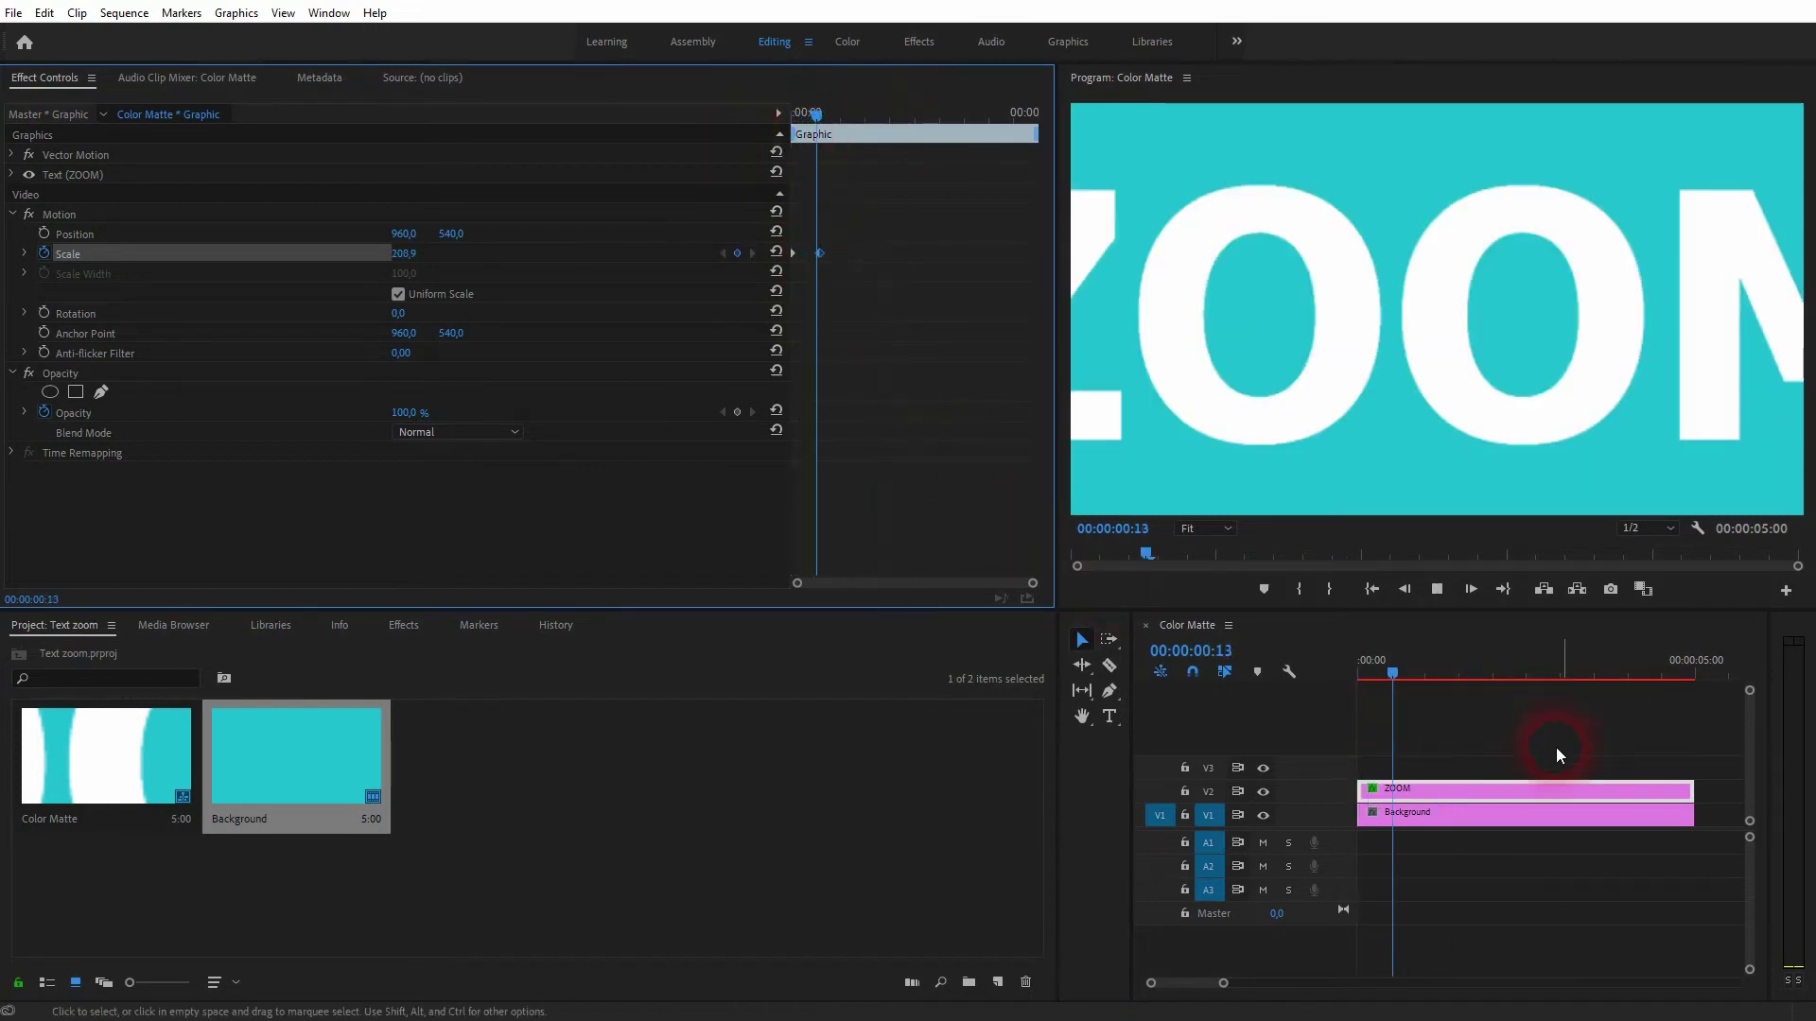
{"action": "left_click", "coordinate": [835, 116]}
{"action": "left_click_drag", "start_coordinate": [835, 115], "coordinate": [276, 80]}
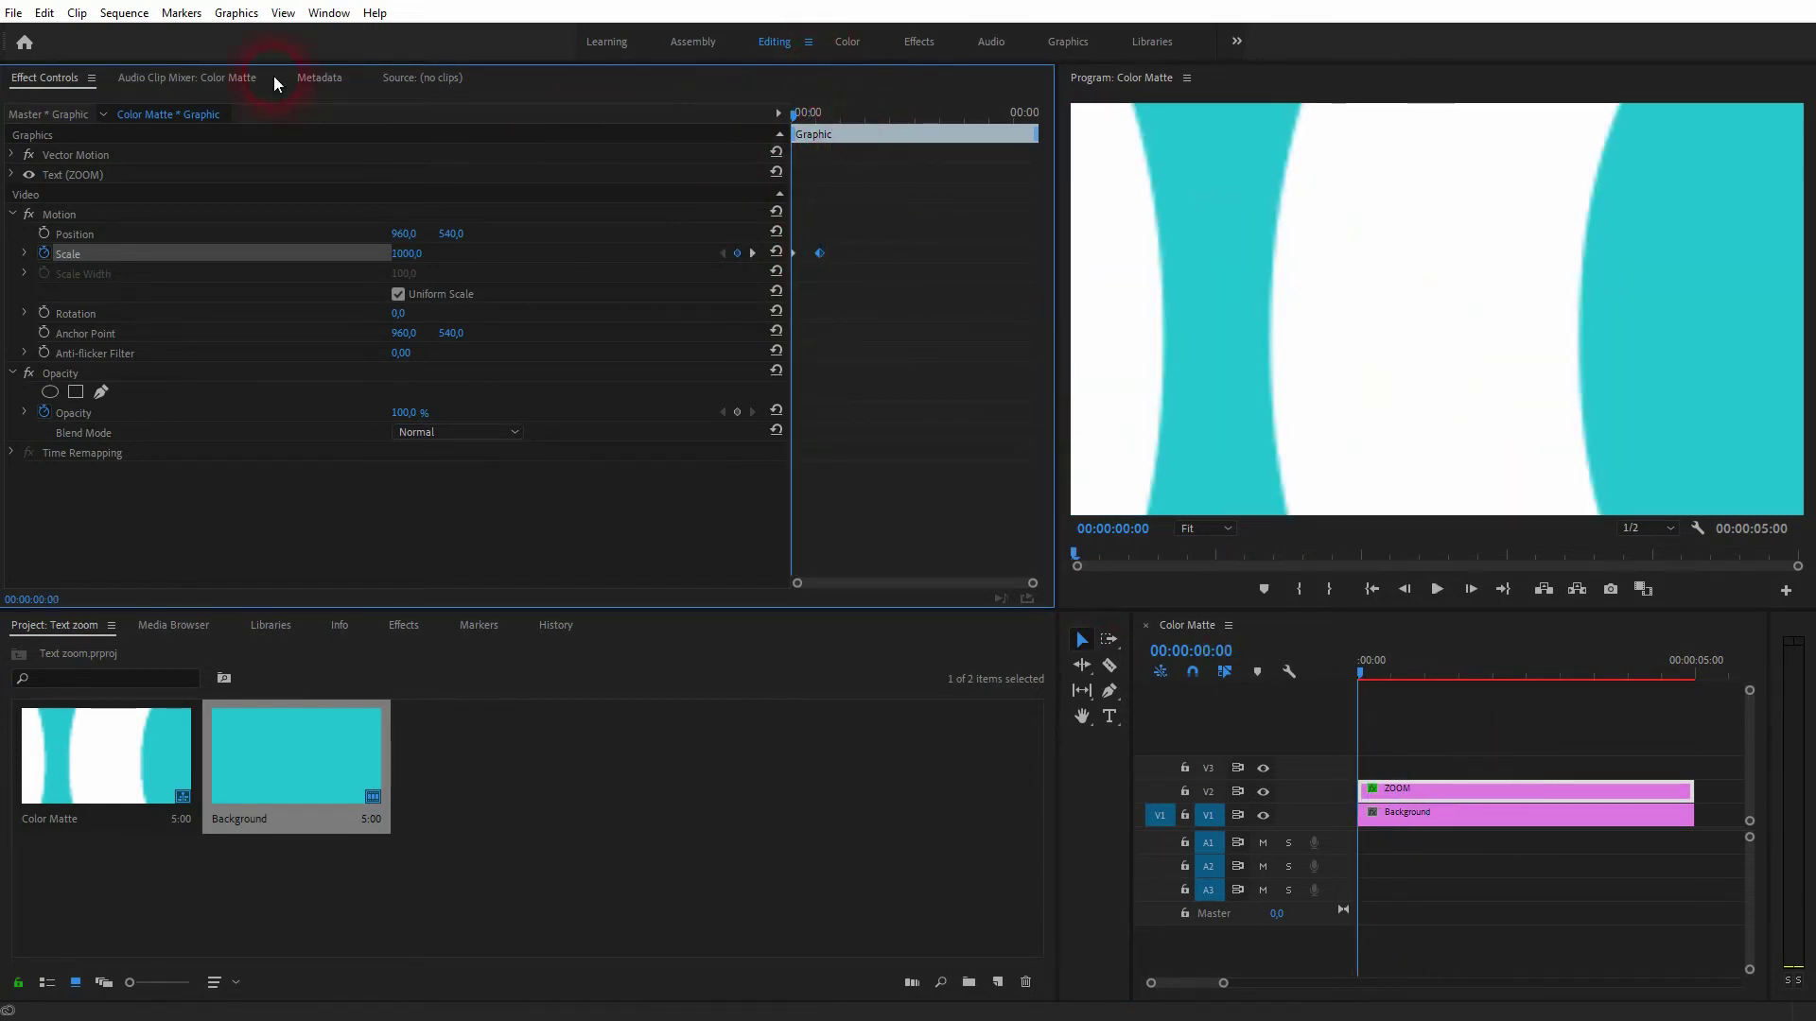
Re-render the sequence and nudge the end Scale keyframe earlier still.
{"action": "left_click", "coordinate": [123, 13]}
{"action": "left_click", "coordinate": [180, 83]}
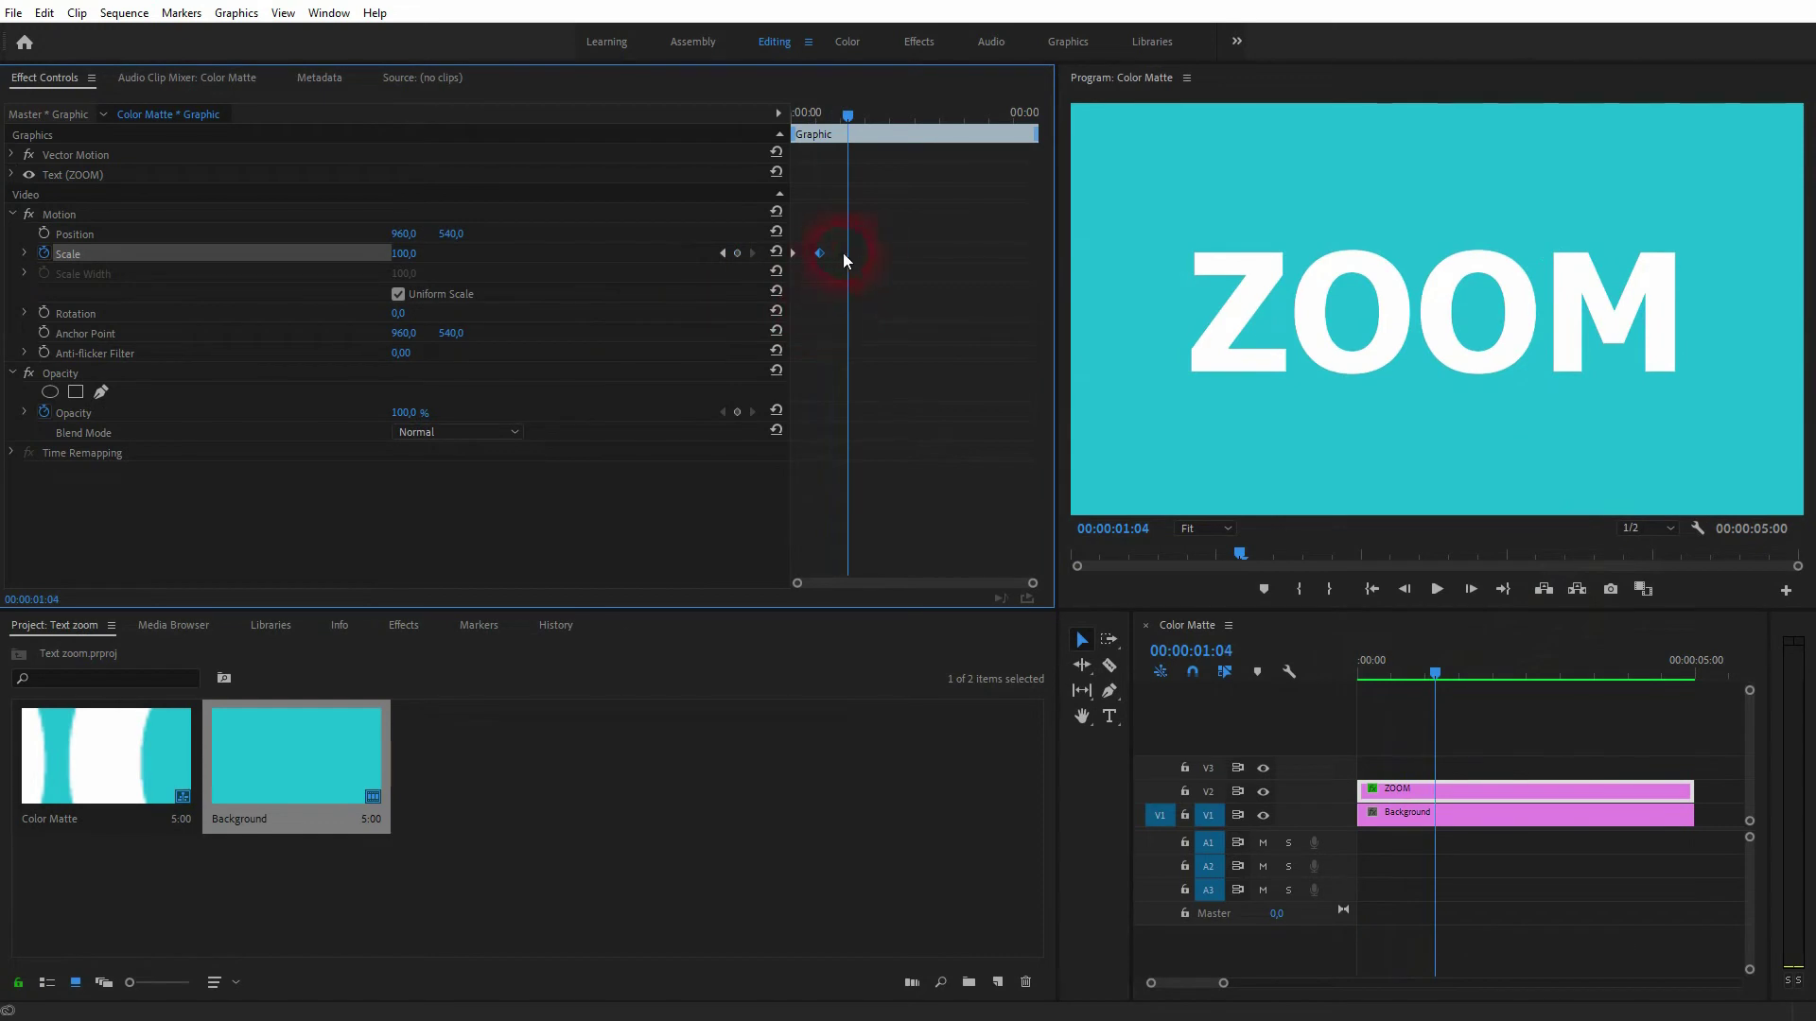
{"action": "left_click_drag", "start_coordinate": [817, 252], "coordinate": [810, 252]}
{"action": "left_click_drag", "start_coordinate": [1037, 590], "coordinate": [793, 593]}
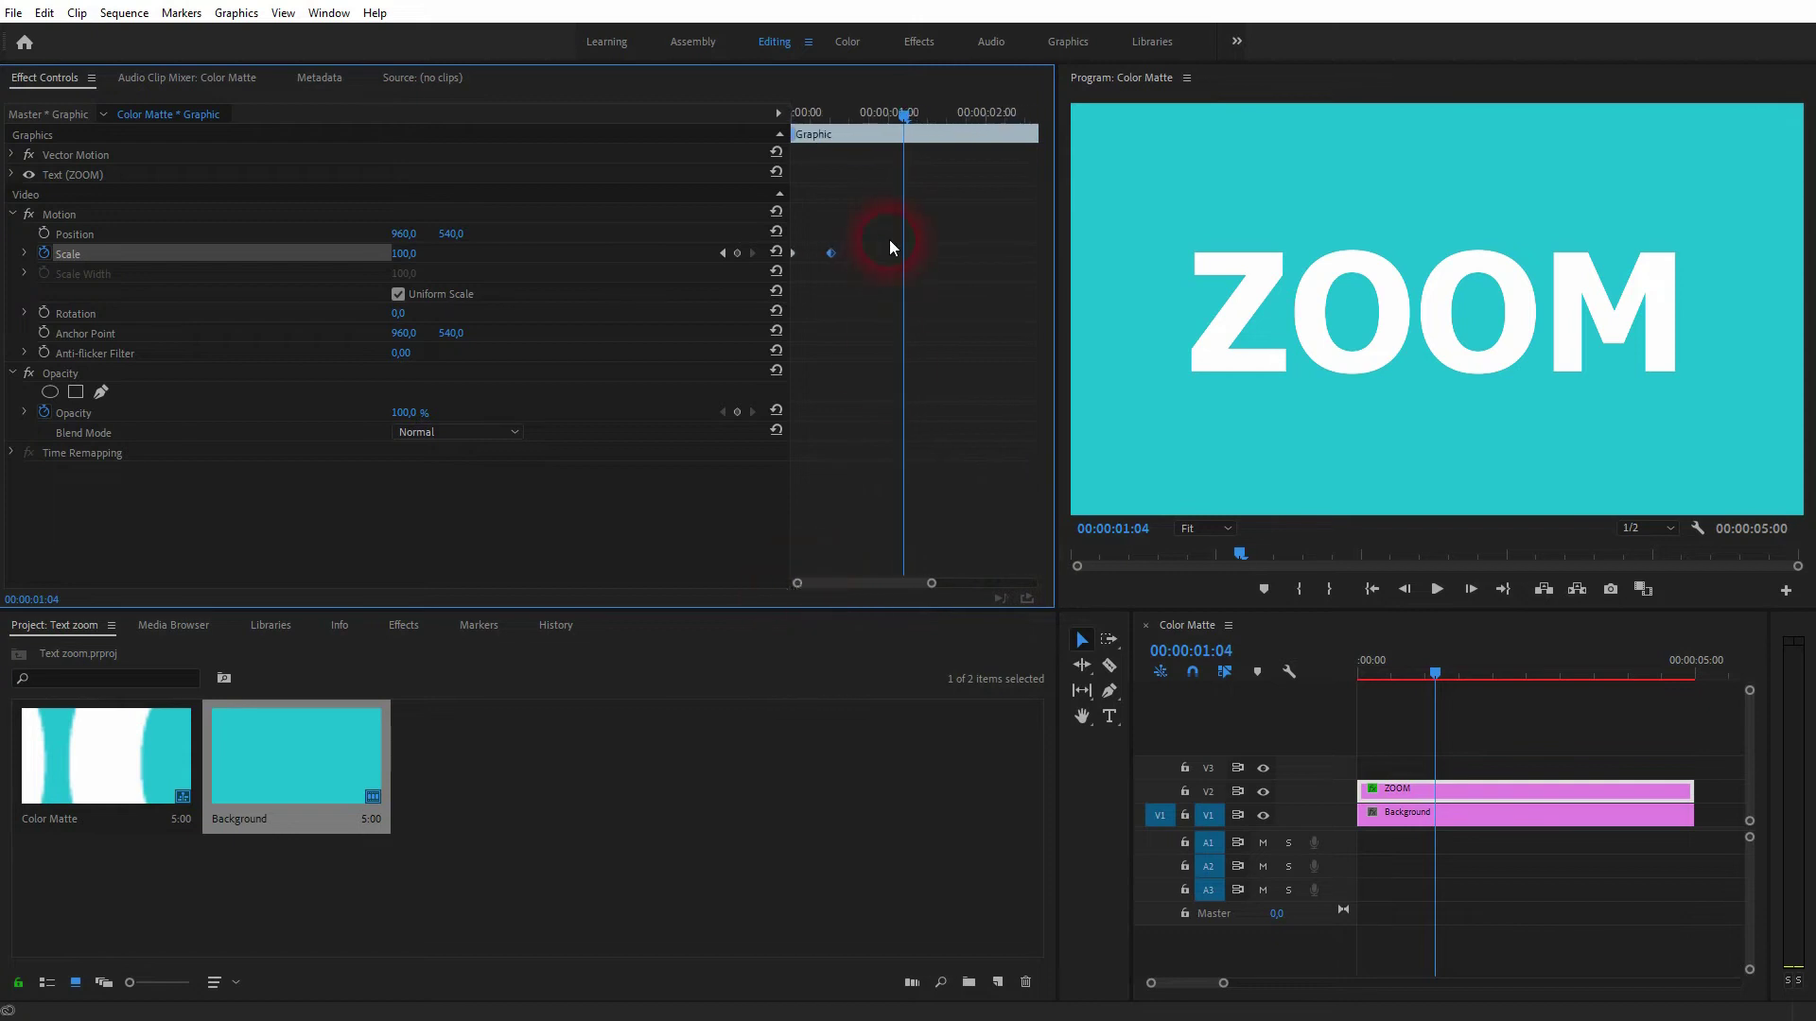
{"action": "left_click_drag", "start_coordinate": [916, 113], "coordinate": [713, 166]}
{"action": "left_click", "coordinate": [887, 531]}
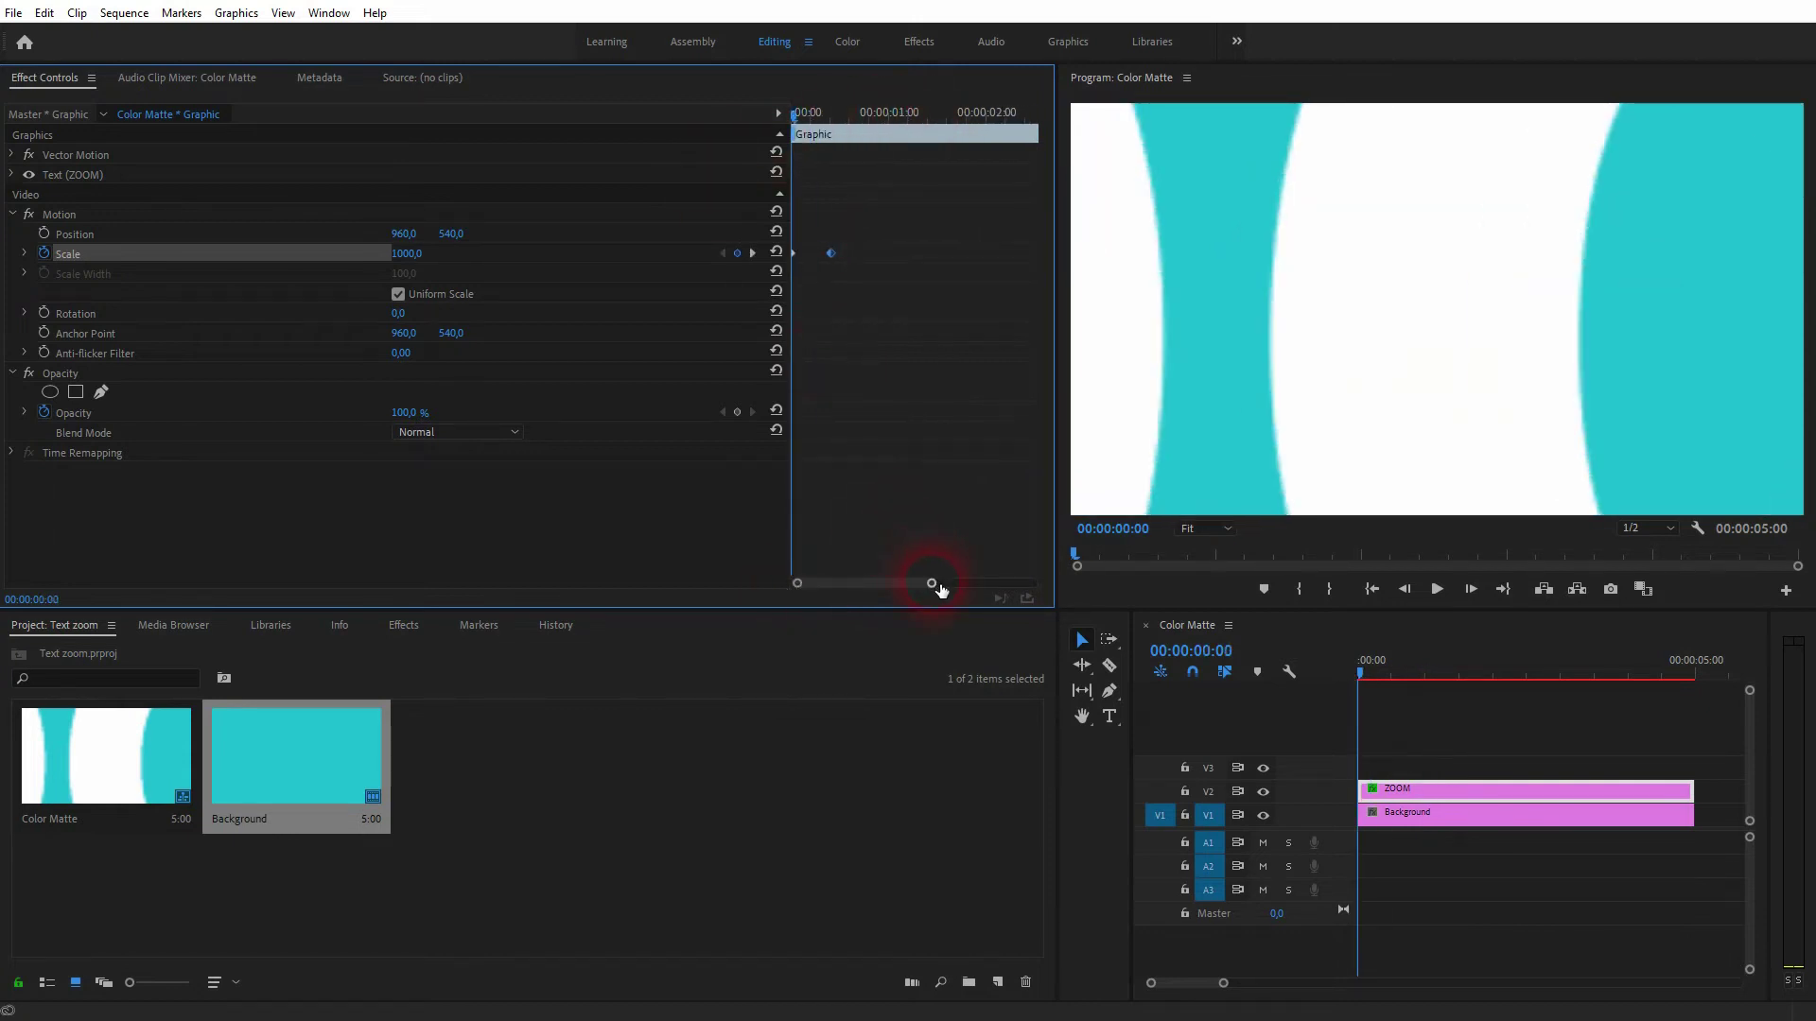
{"action": "left_click_drag", "start_coordinate": [941, 589], "coordinate": [908, 592]}
{"action": "left_click_drag", "start_coordinate": [868, 257], "coordinate": [842, 291]}
Apply easing to the Scale keyframes and adjust the Bezier handles in the Scale graph.
{"action": "left_click", "coordinate": [24, 254]}
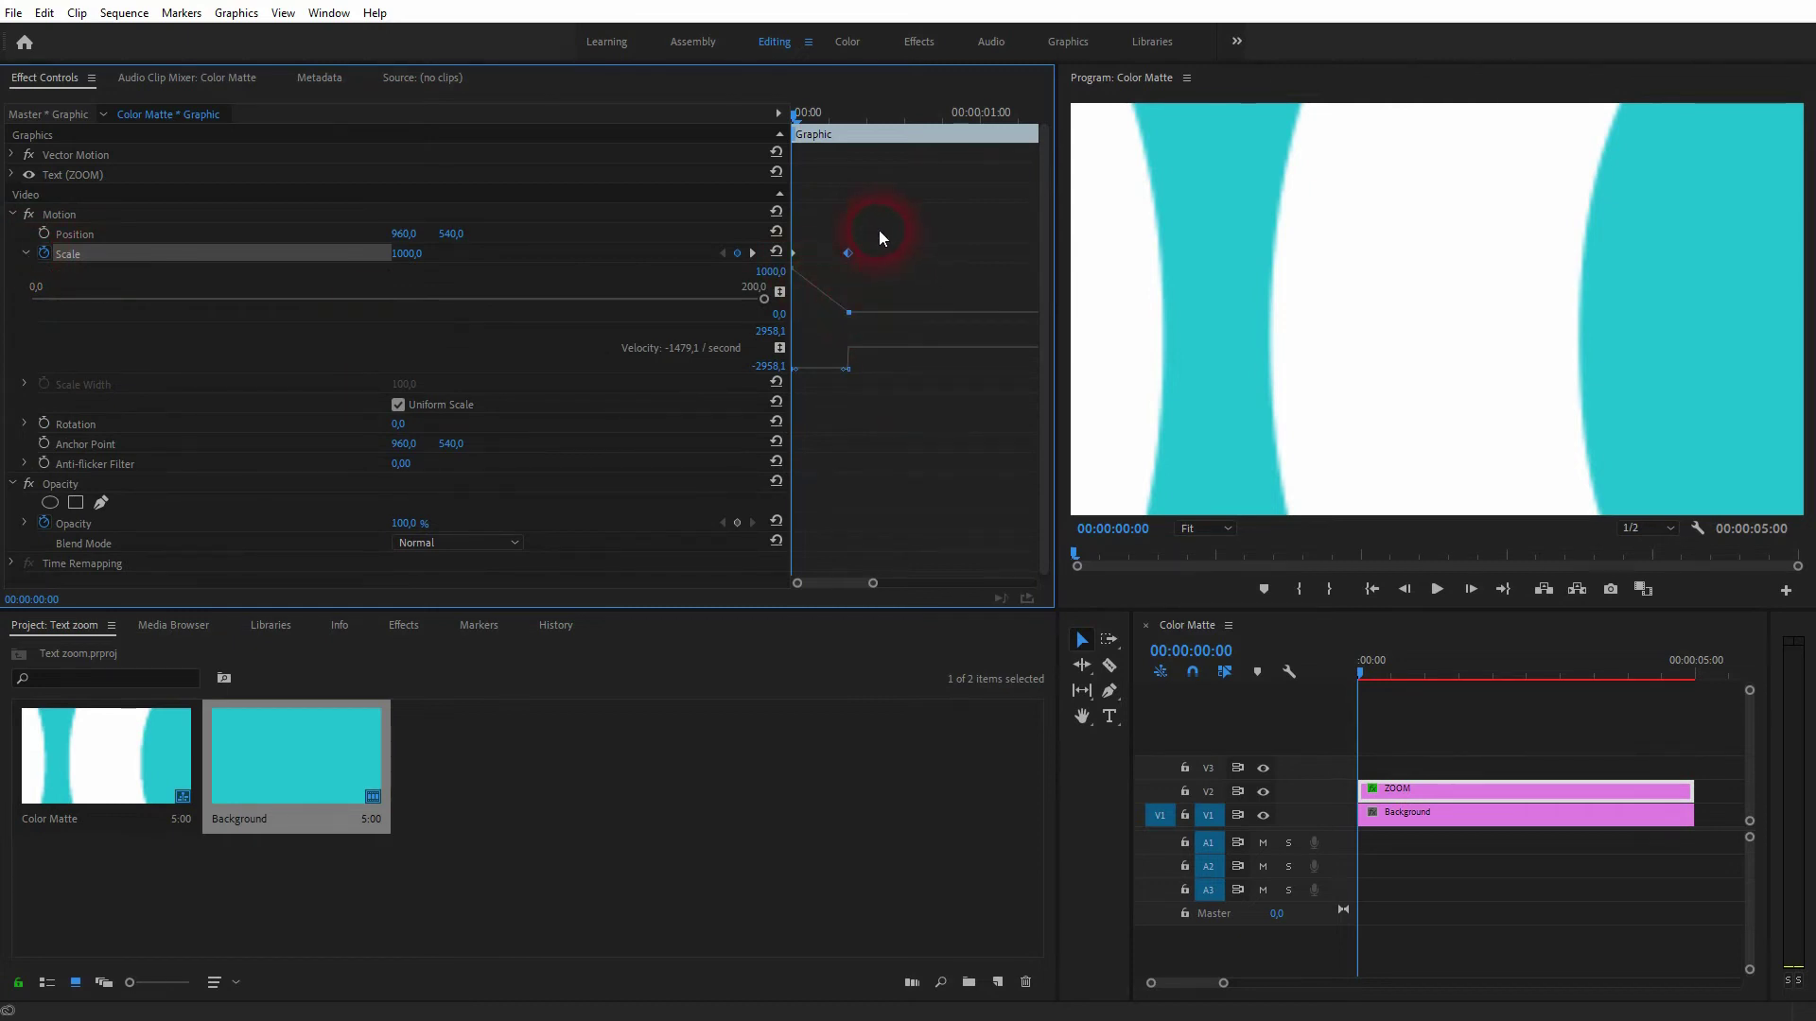
{"action": "right_click", "coordinate": [851, 253]}
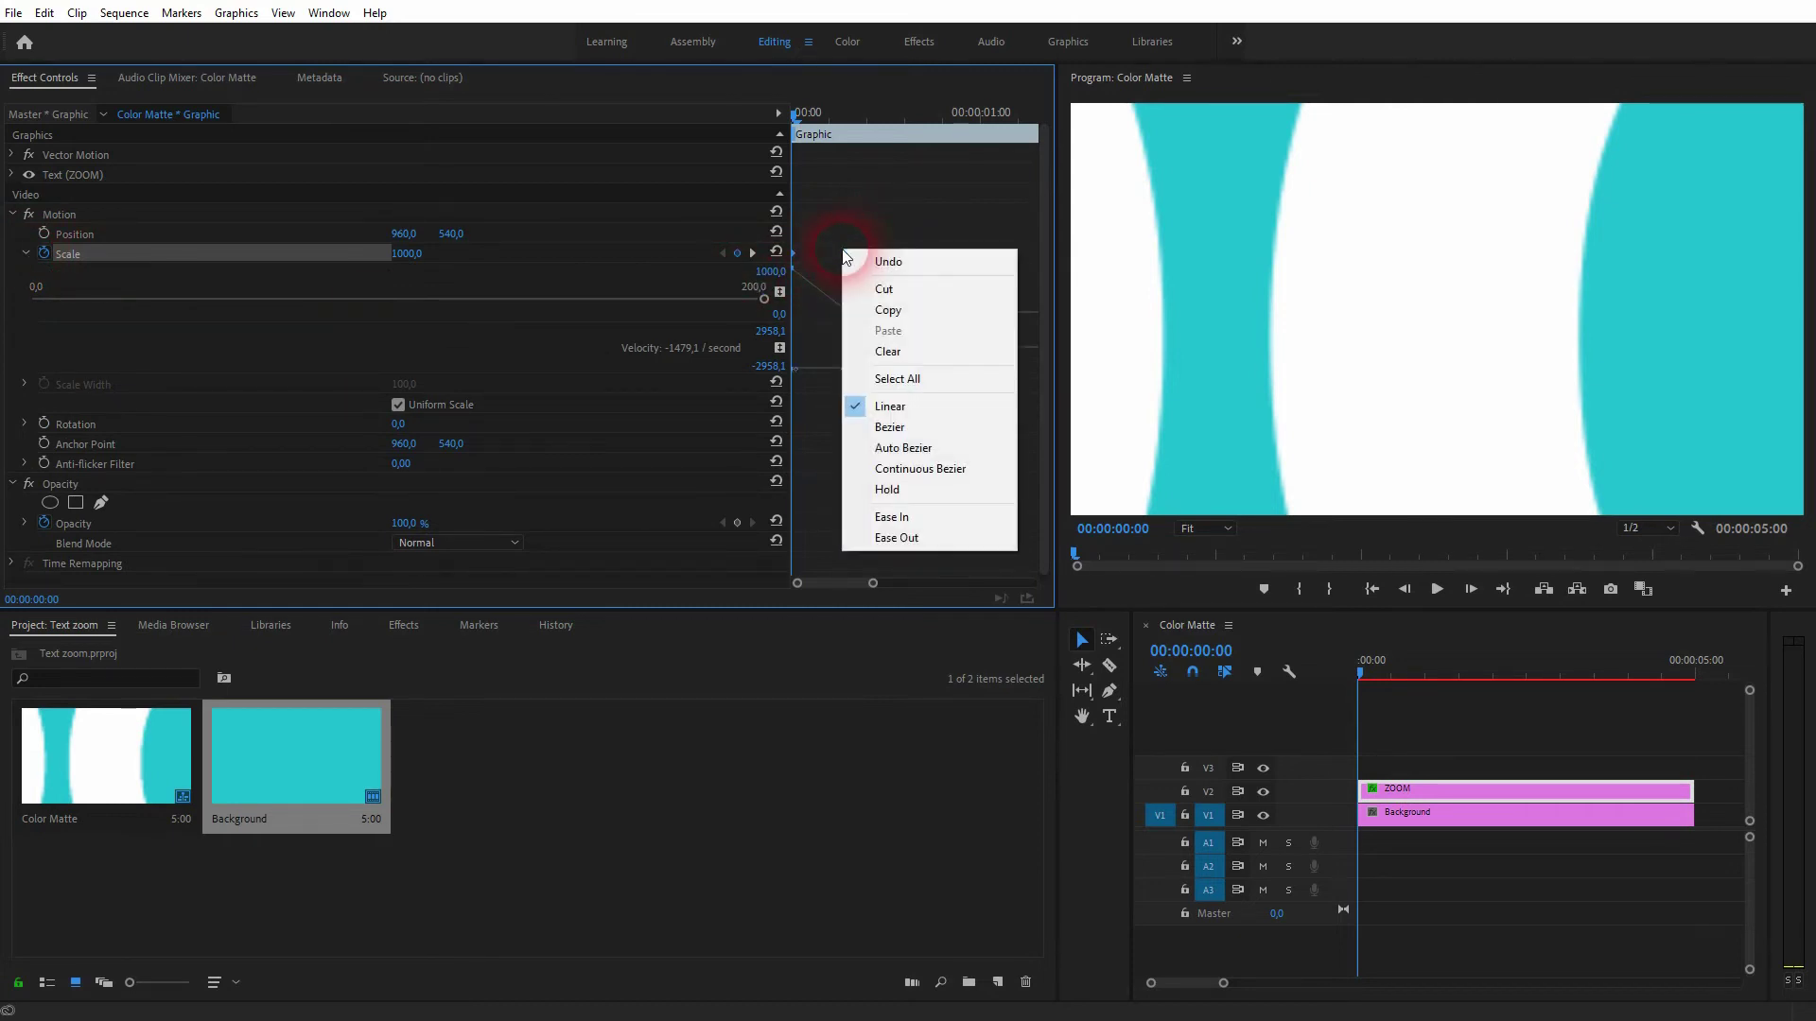
{"action": "left_click", "coordinate": [950, 540]}
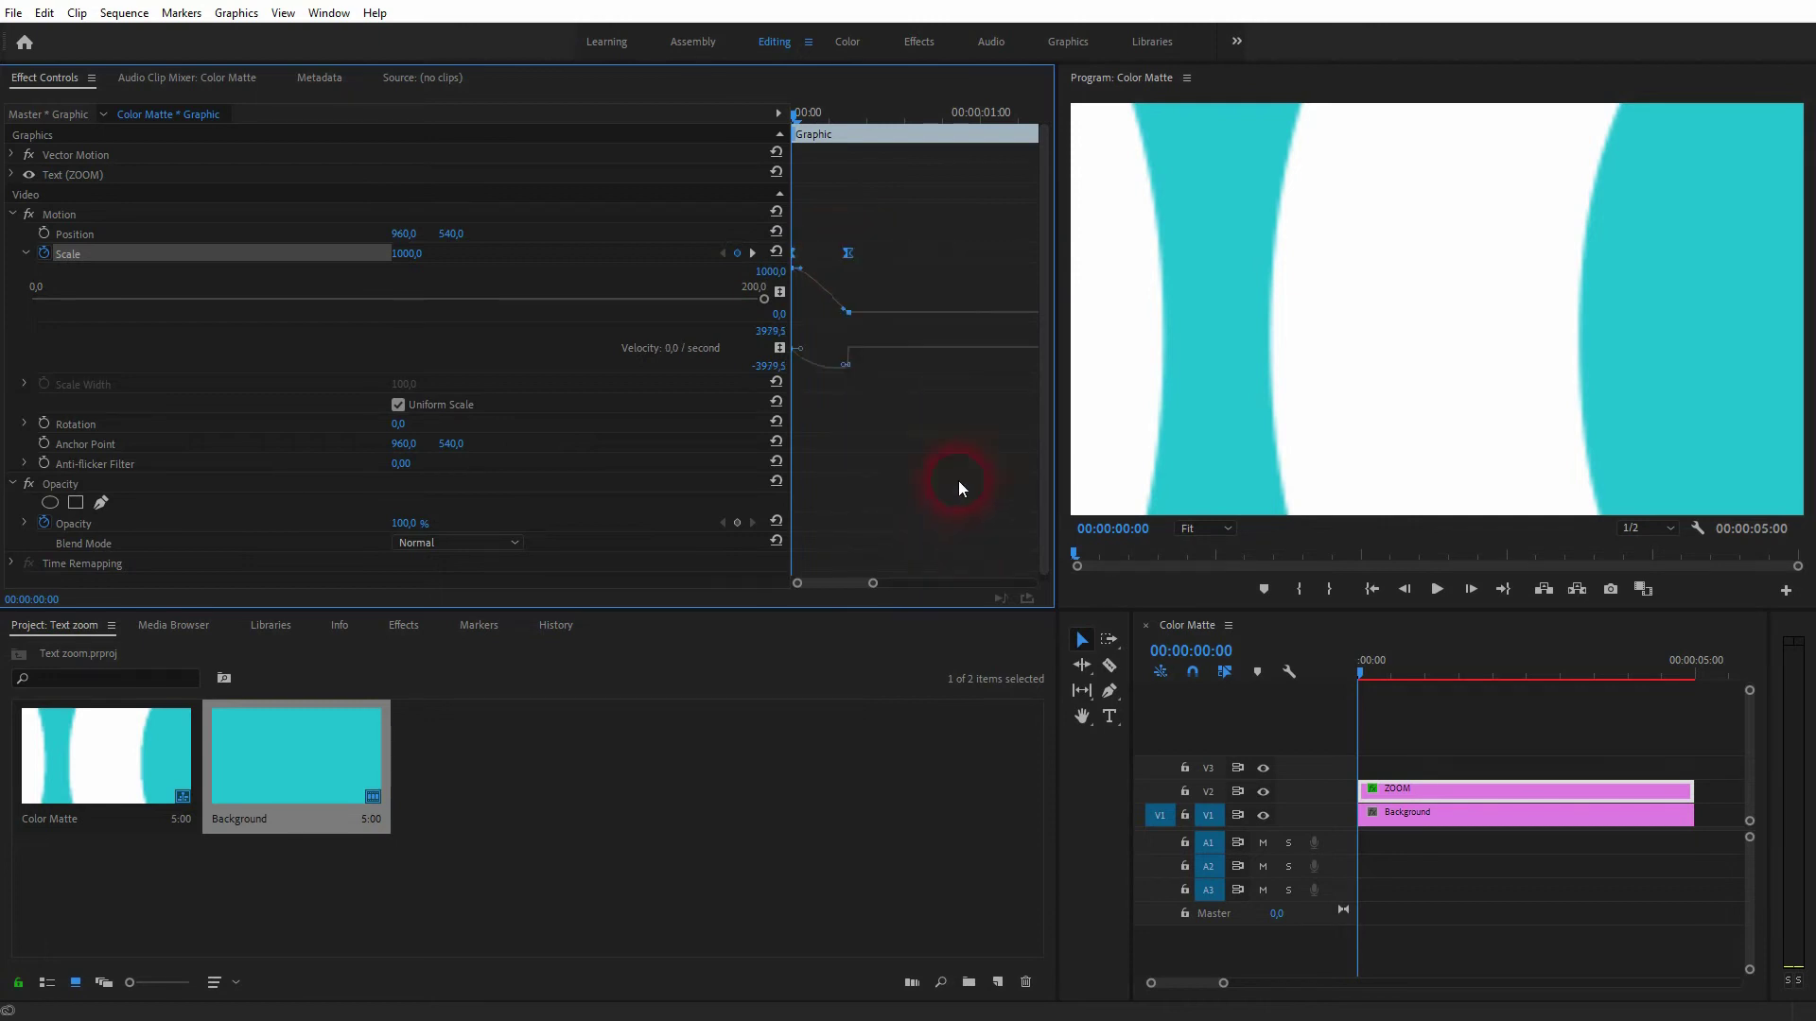
{"action": "left_click_drag", "start_coordinate": [846, 315], "coordinate": [886, 322]}
Render the sequence and play back the eased zoom from the start.
{"action": "left_click", "coordinate": [123, 12]}
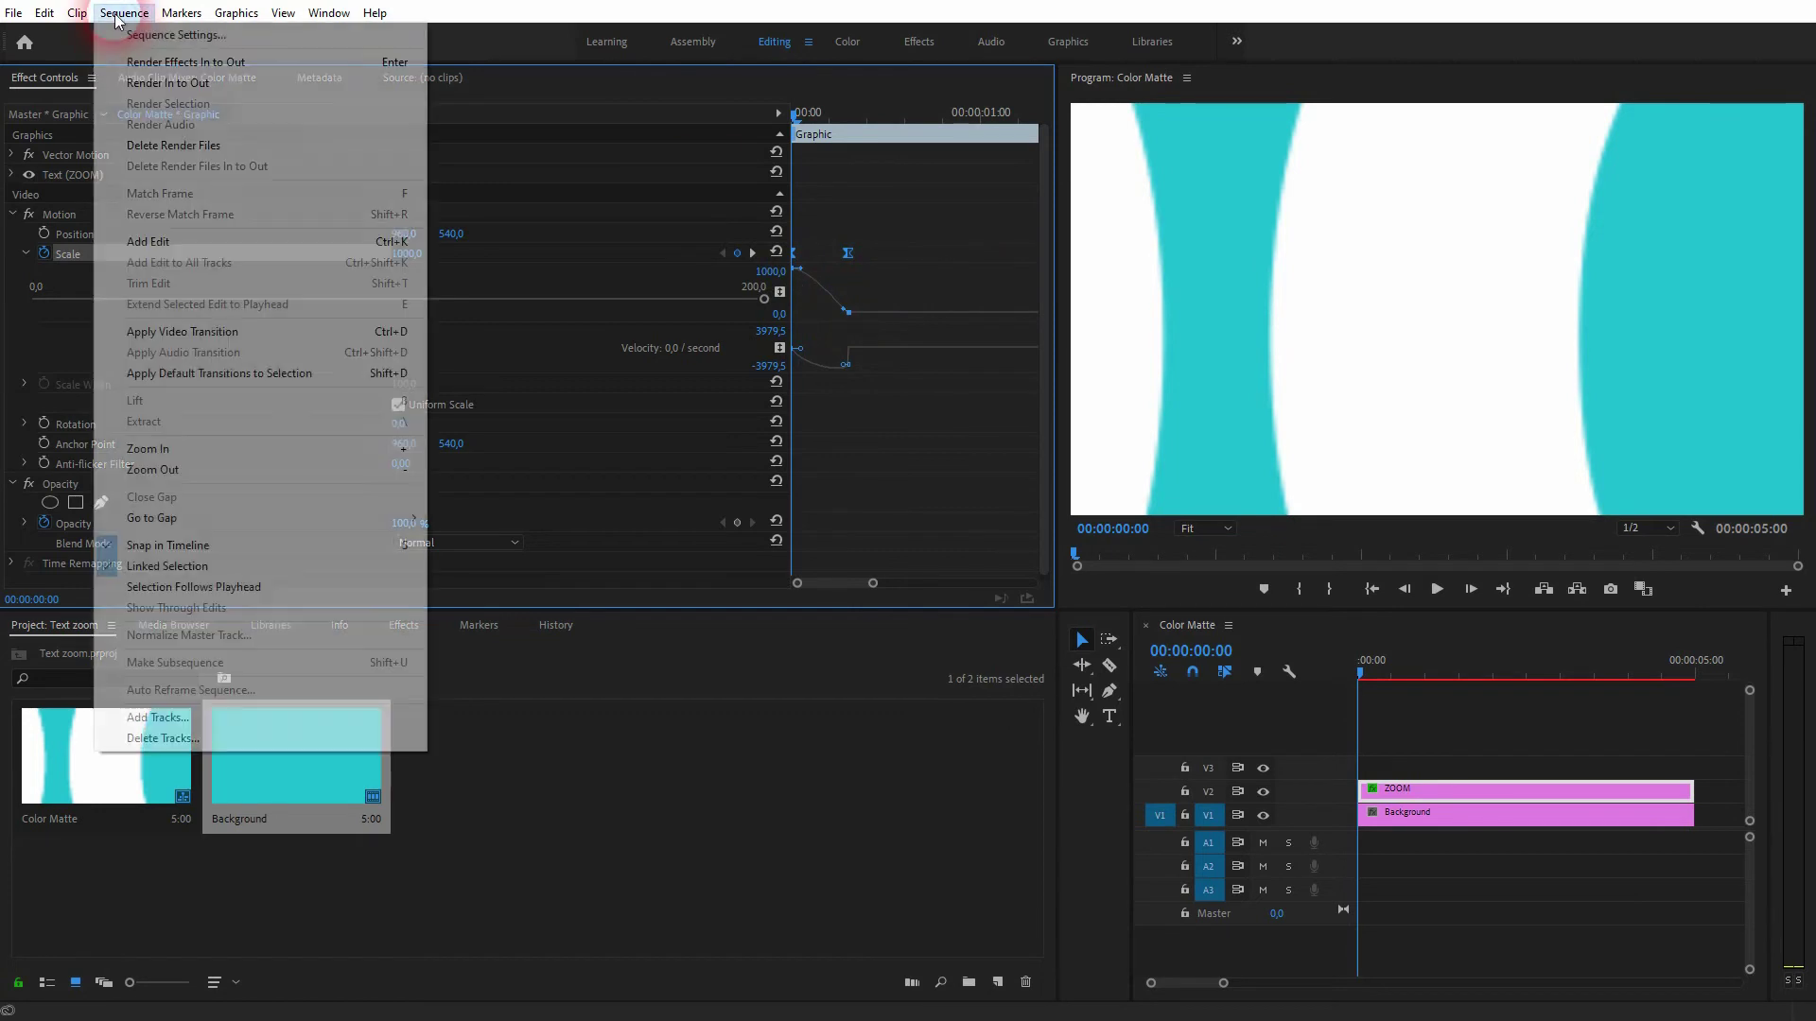
{"action": "left_click", "coordinate": [218, 83]}
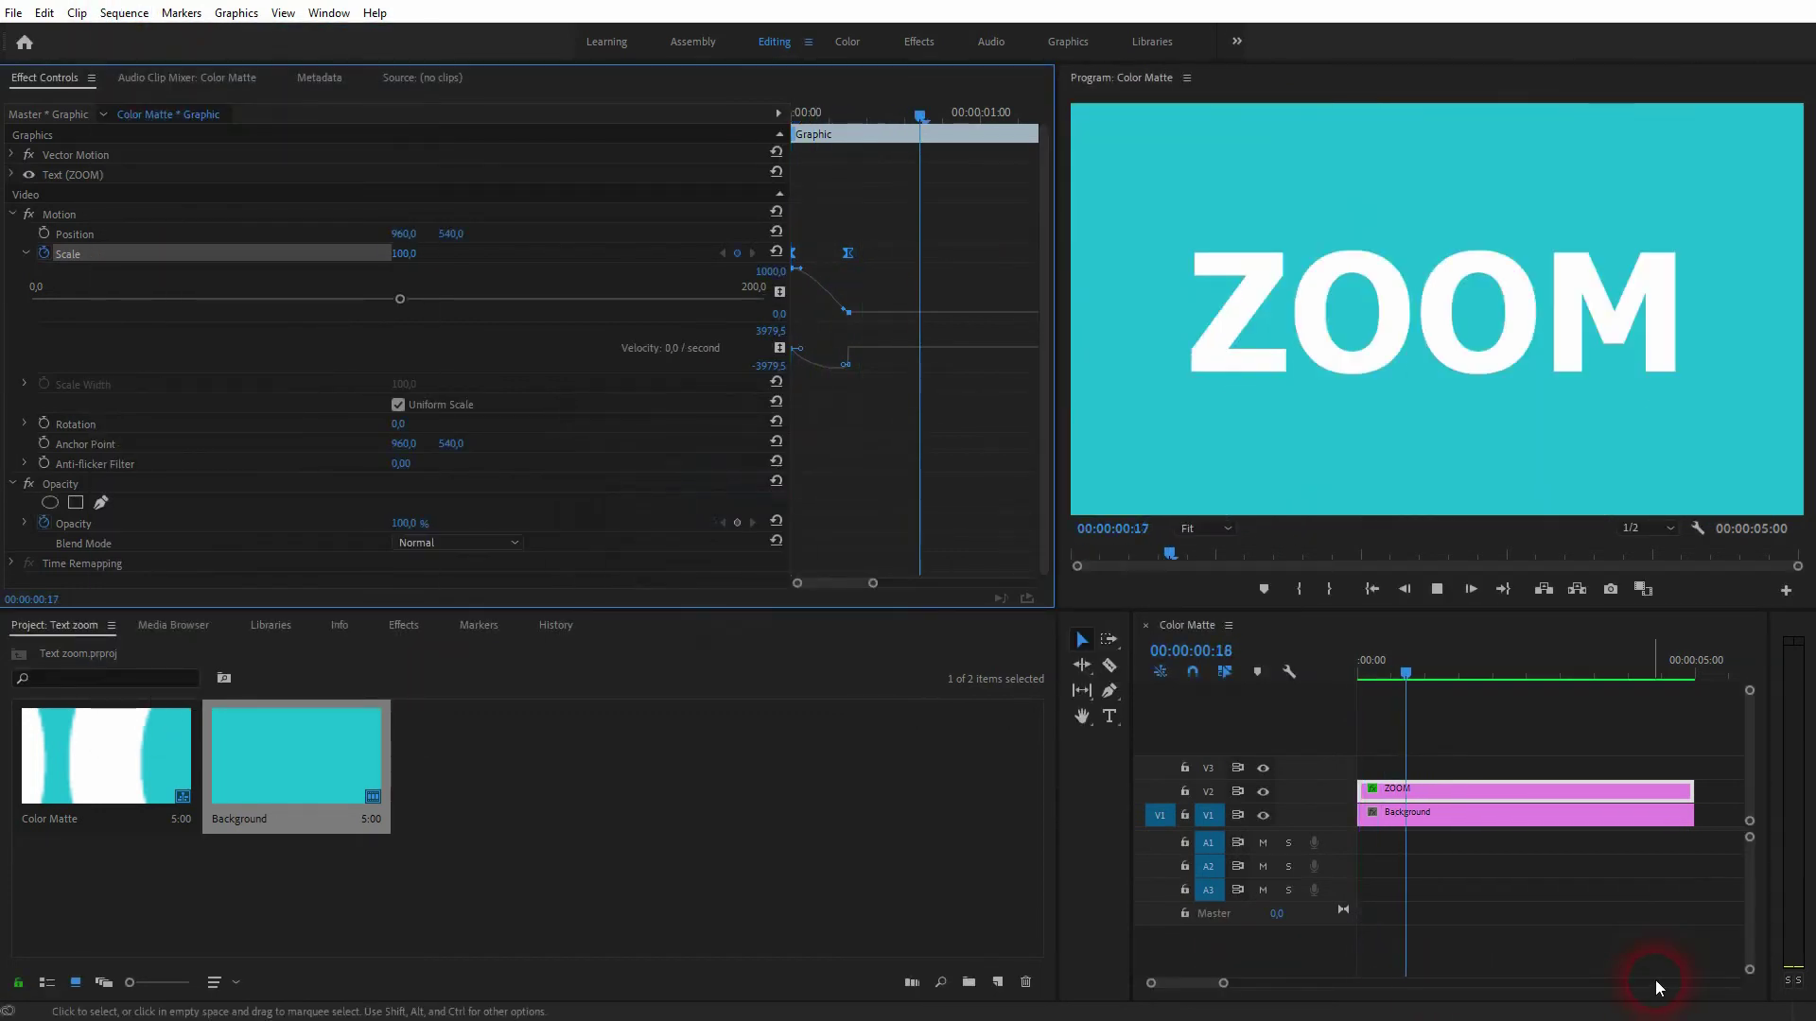
{"action": "left_click_drag", "start_coordinate": [1427, 669], "coordinate": [1301, 702]}
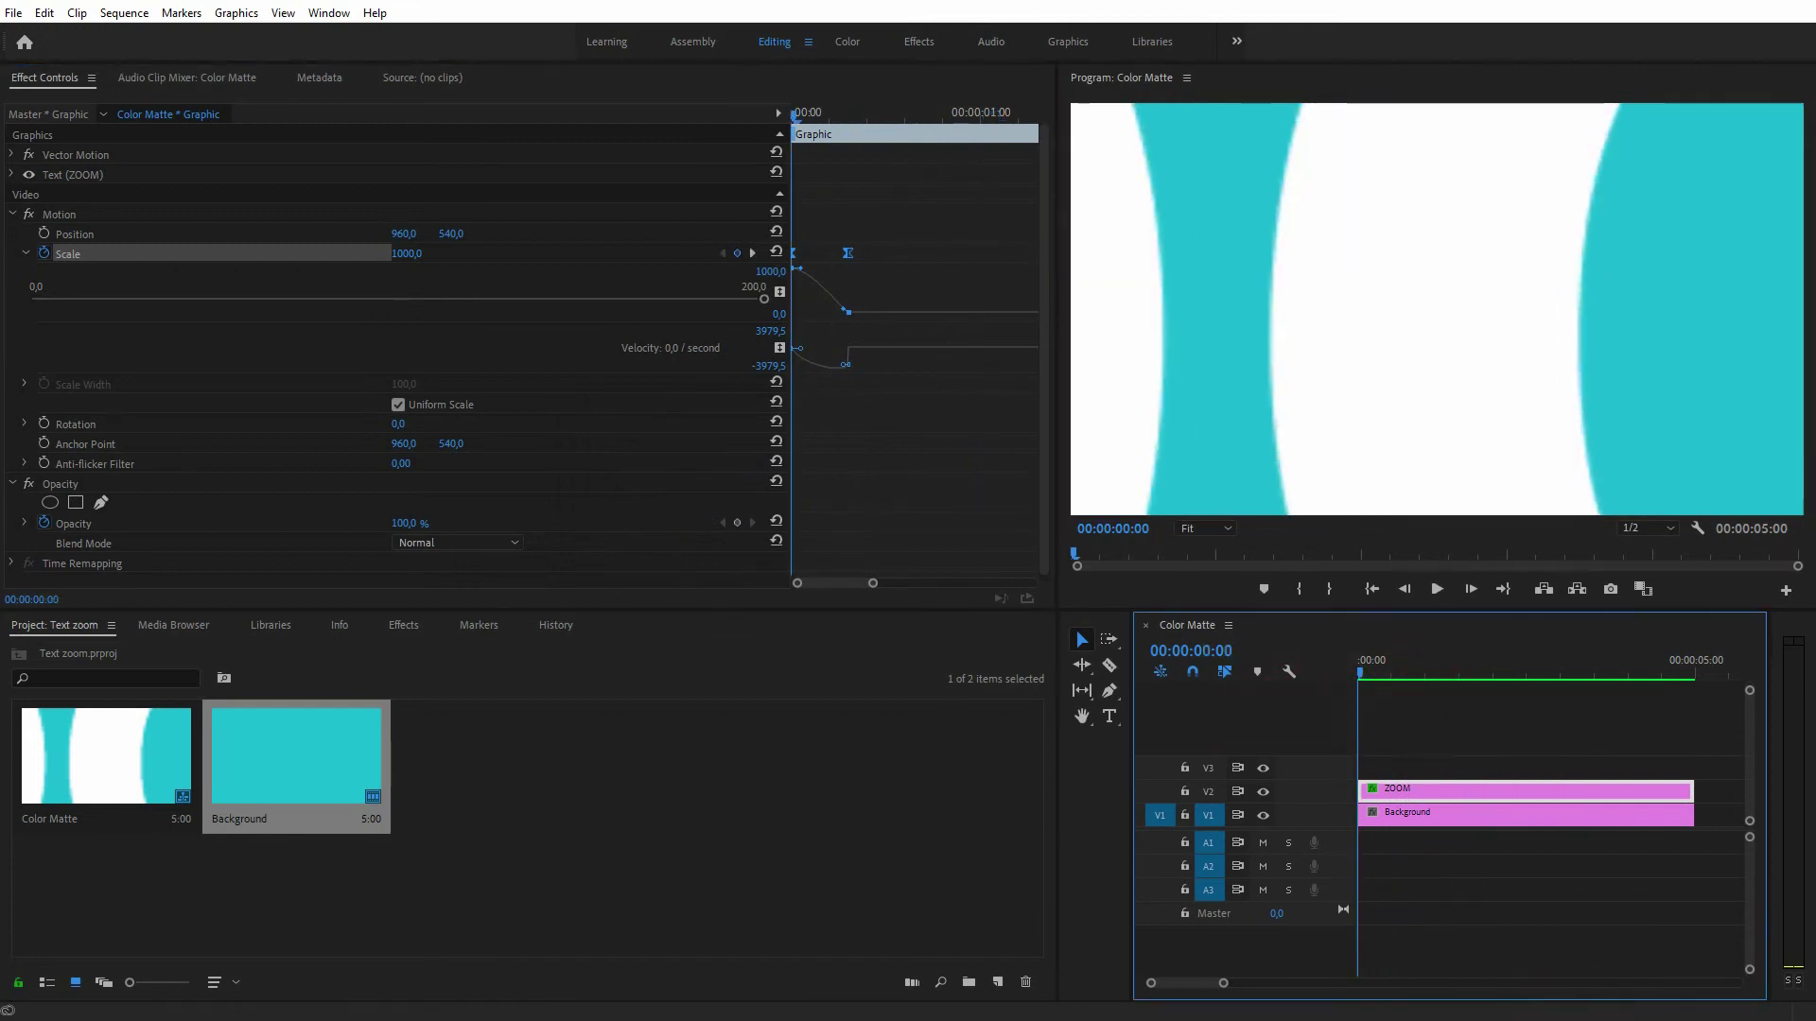
{"action": "key", "text": "space"}
{"action": "key", "text": "space"}
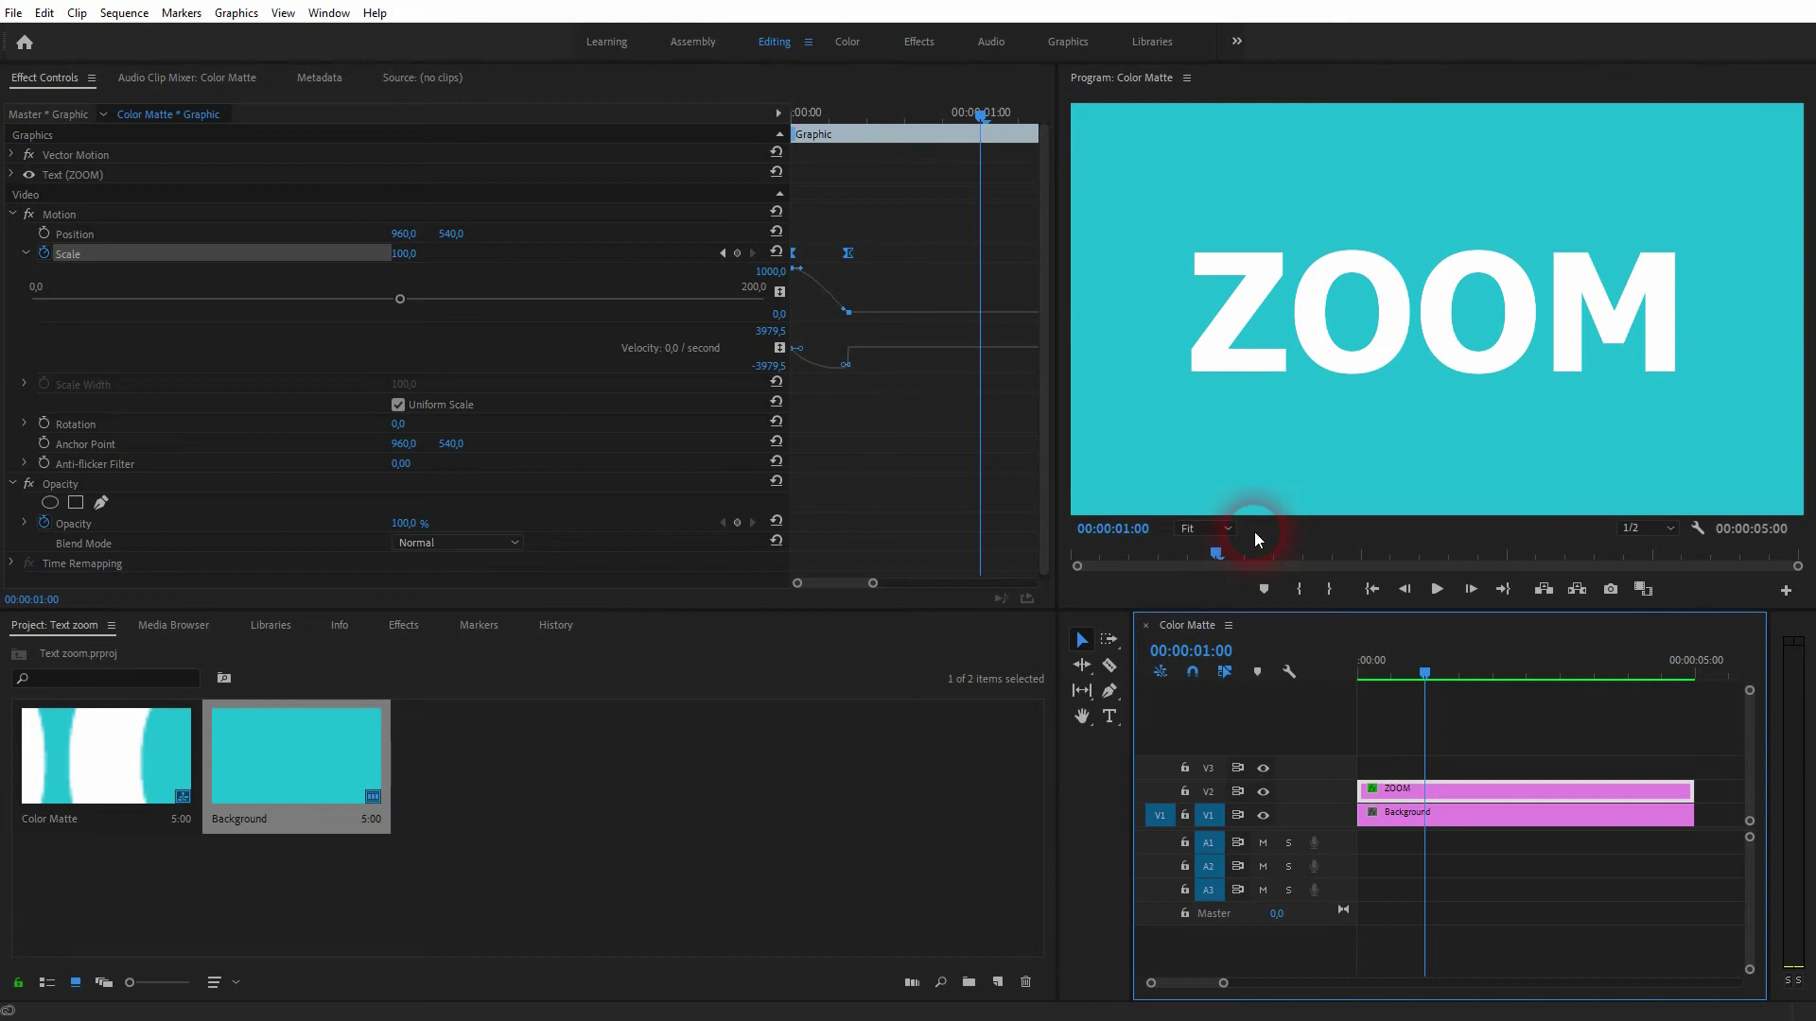
Shift the ZOOM clip later on V2 and trim its end to the Background clip's 00:00:05:00 end.
{"action": "left_click_drag", "start_coordinate": [1424, 681], "coordinate": [1346, 687]}
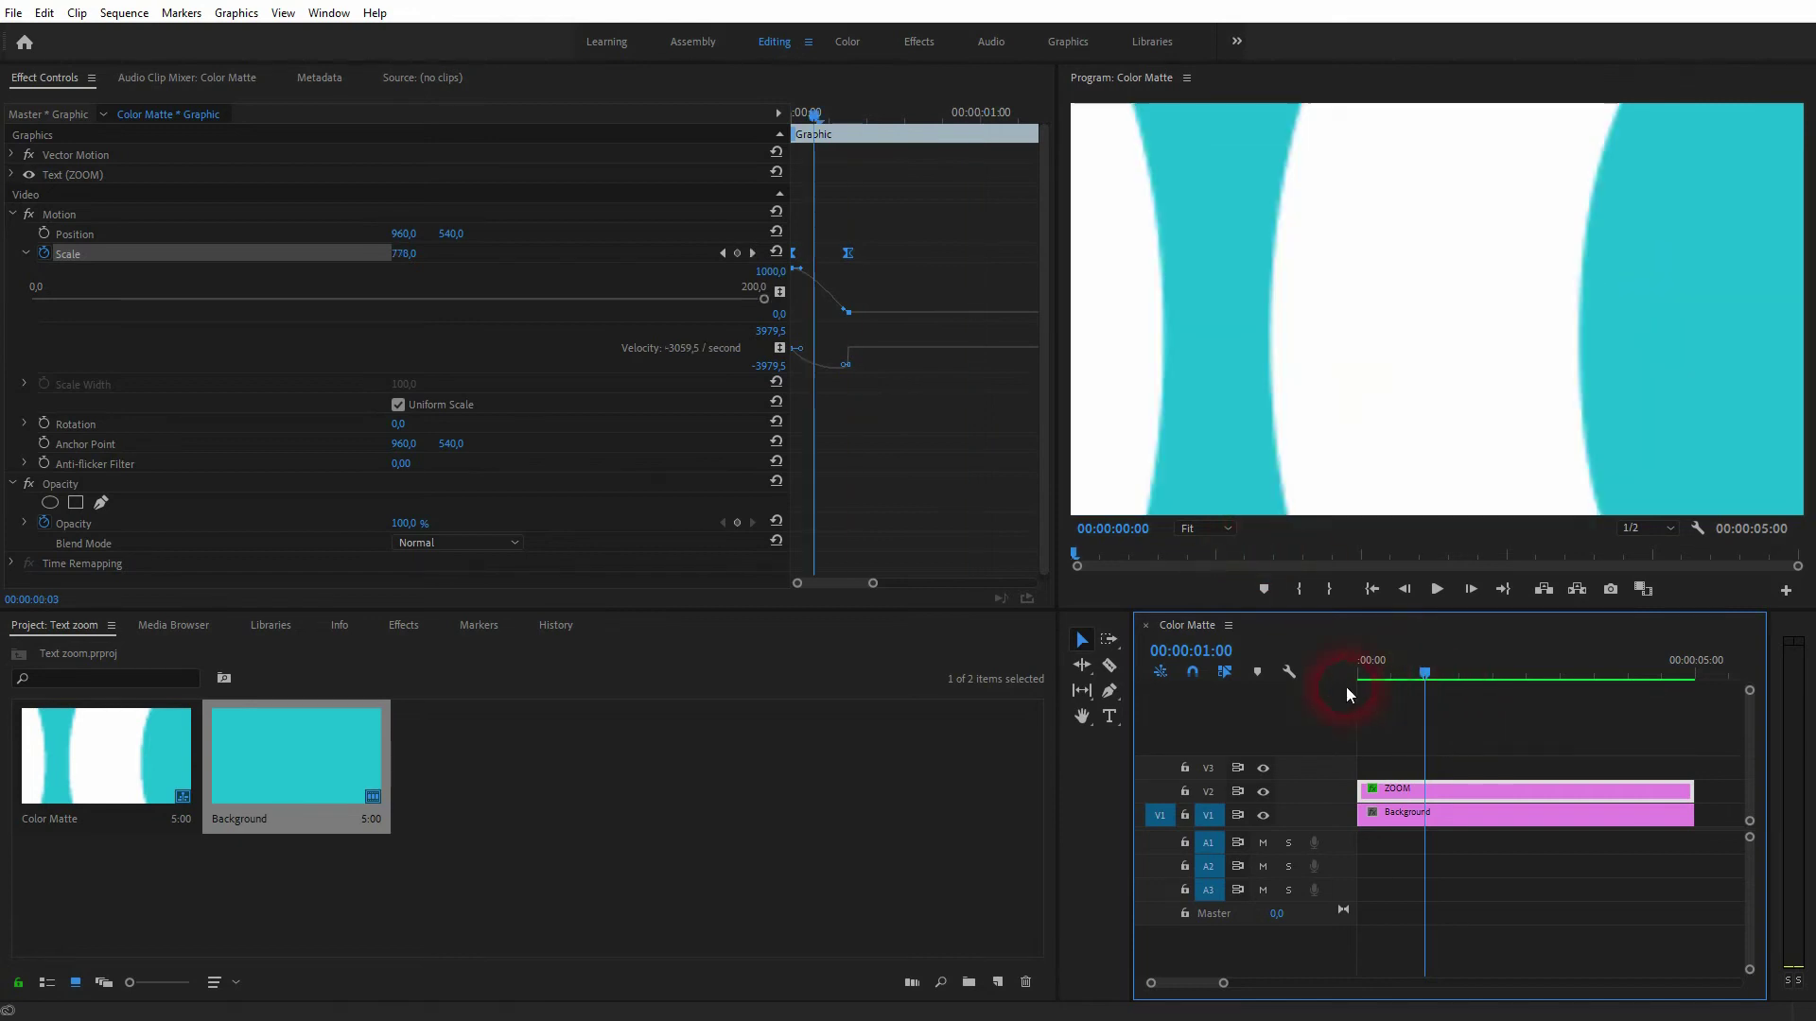
{"action": "left_click_drag", "start_coordinate": [1385, 786], "coordinate": [1423, 802]}
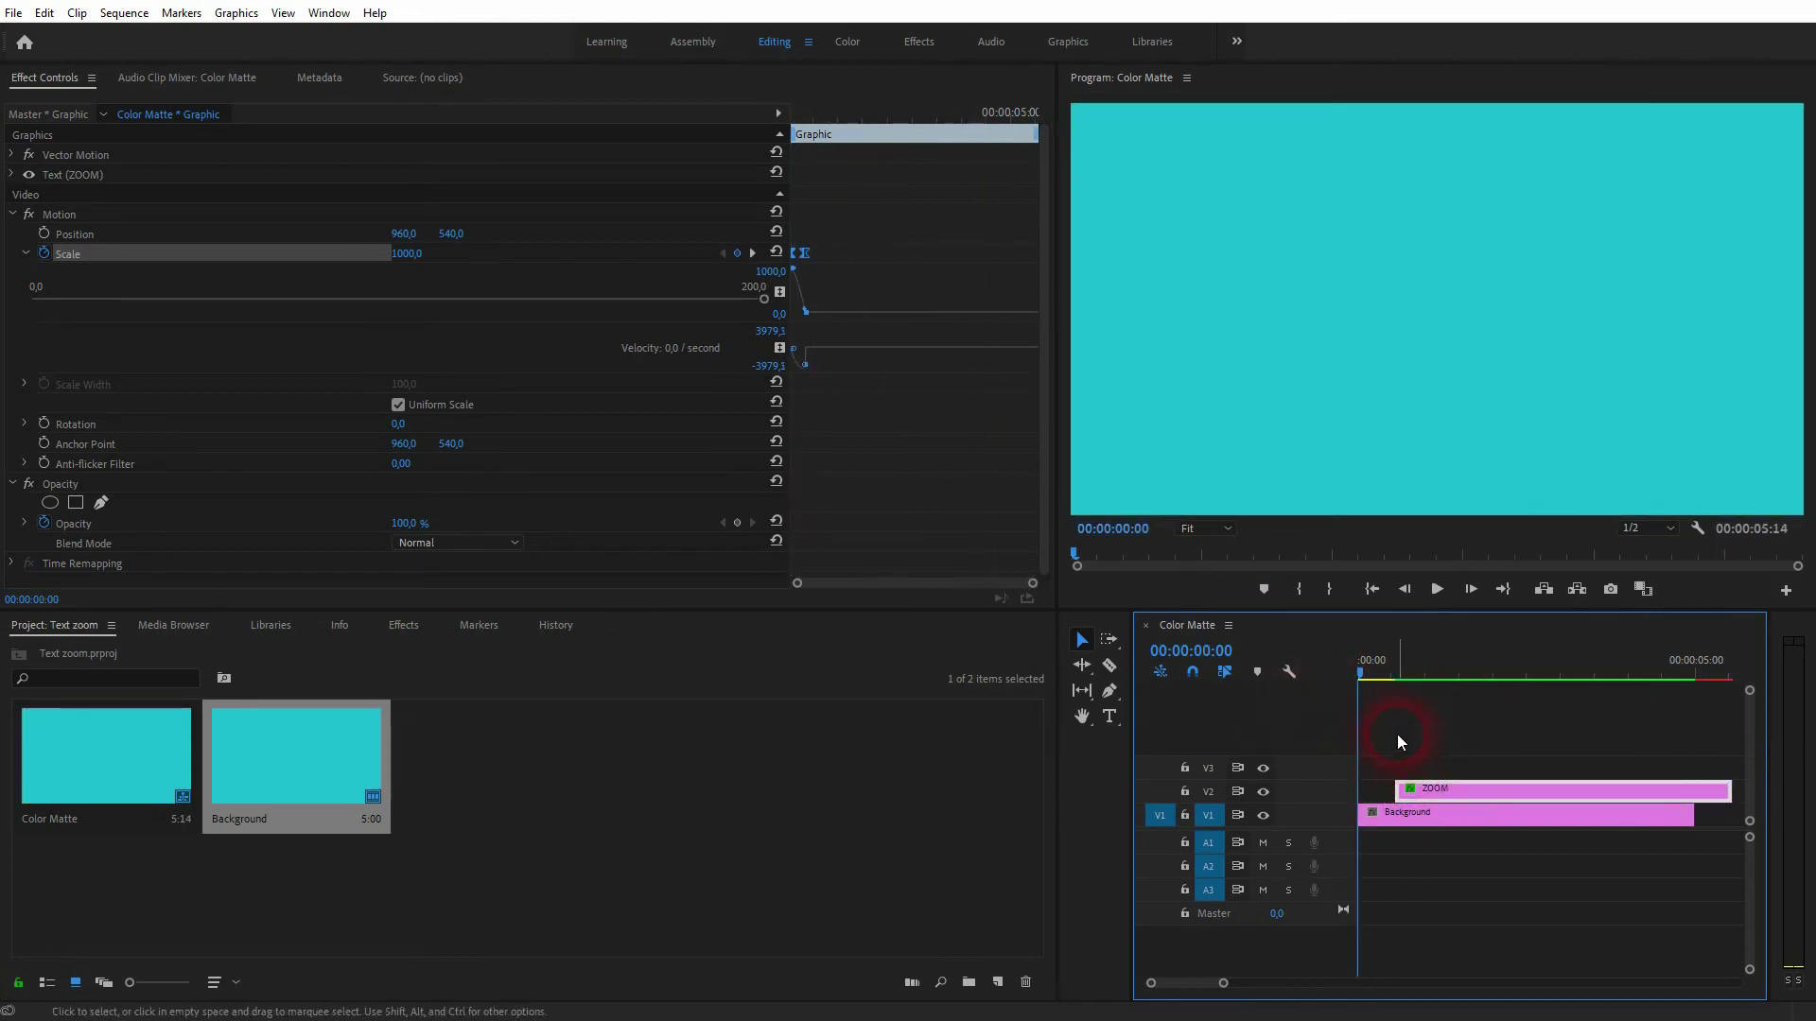
{"action": "key", "text": "space"}
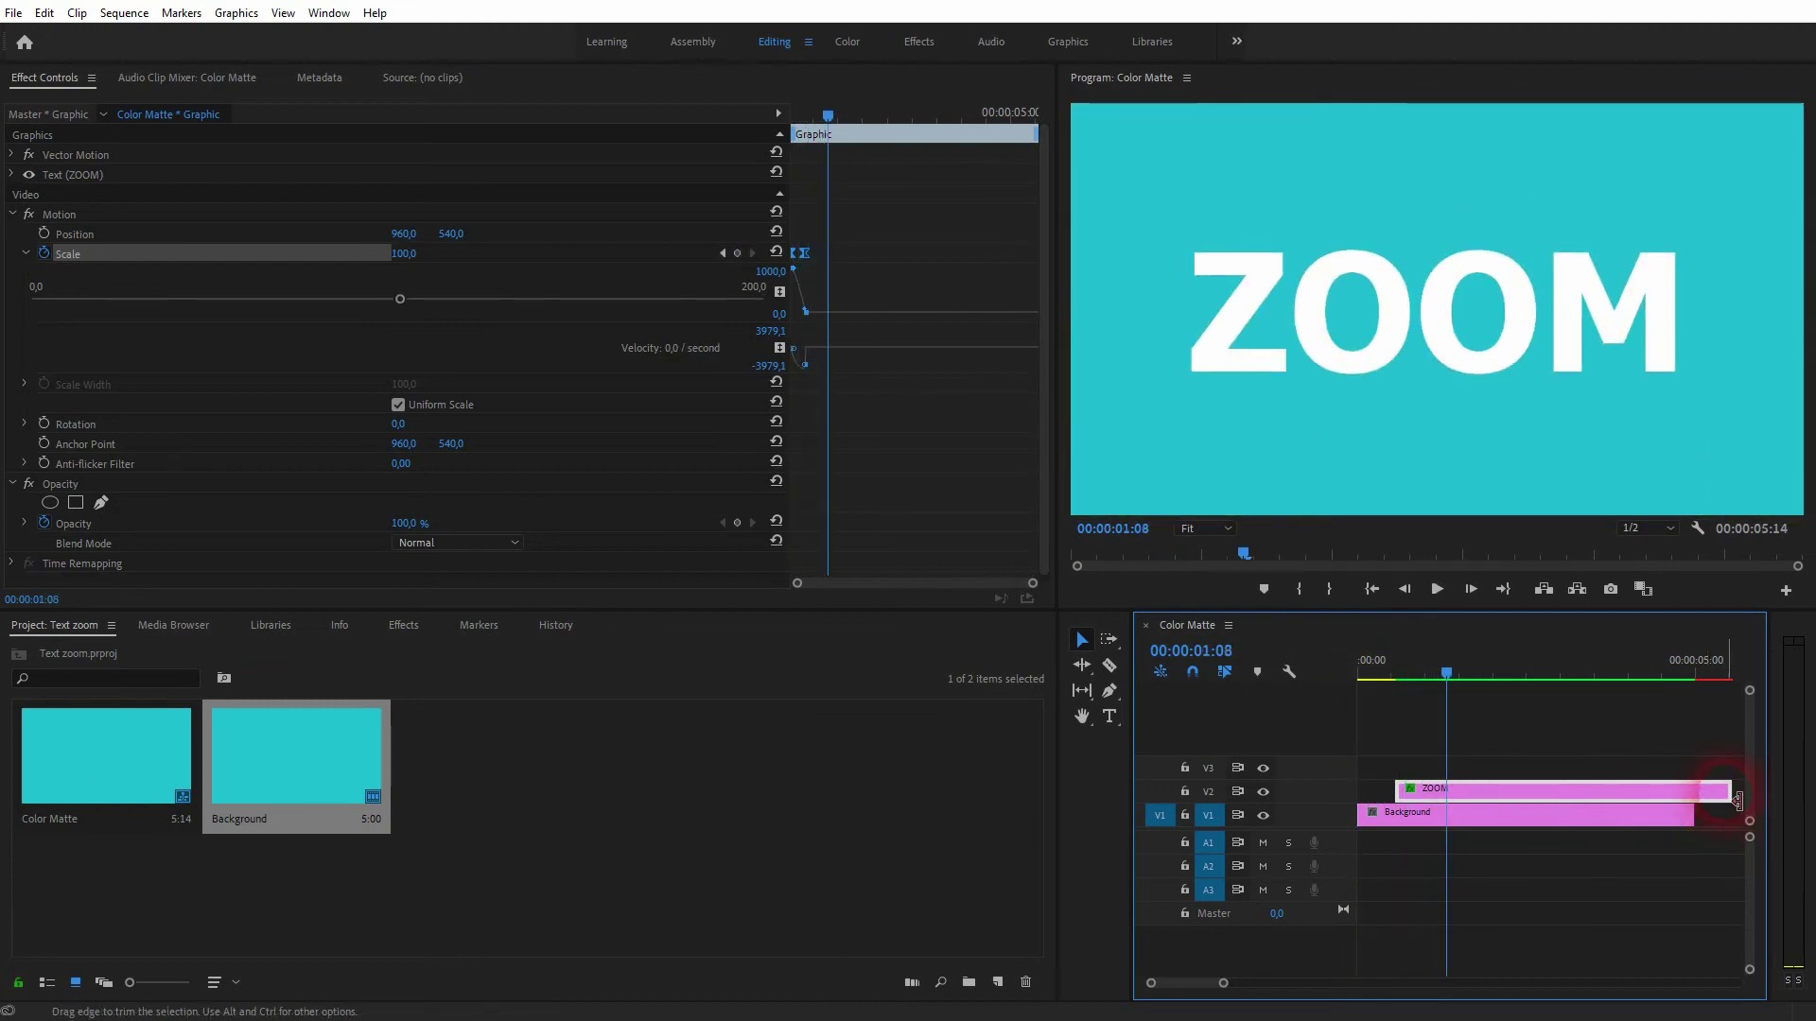
{"action": "left_click_drag", "start_coordinate": [1721, 801], "coordinate": [1694, 801]}
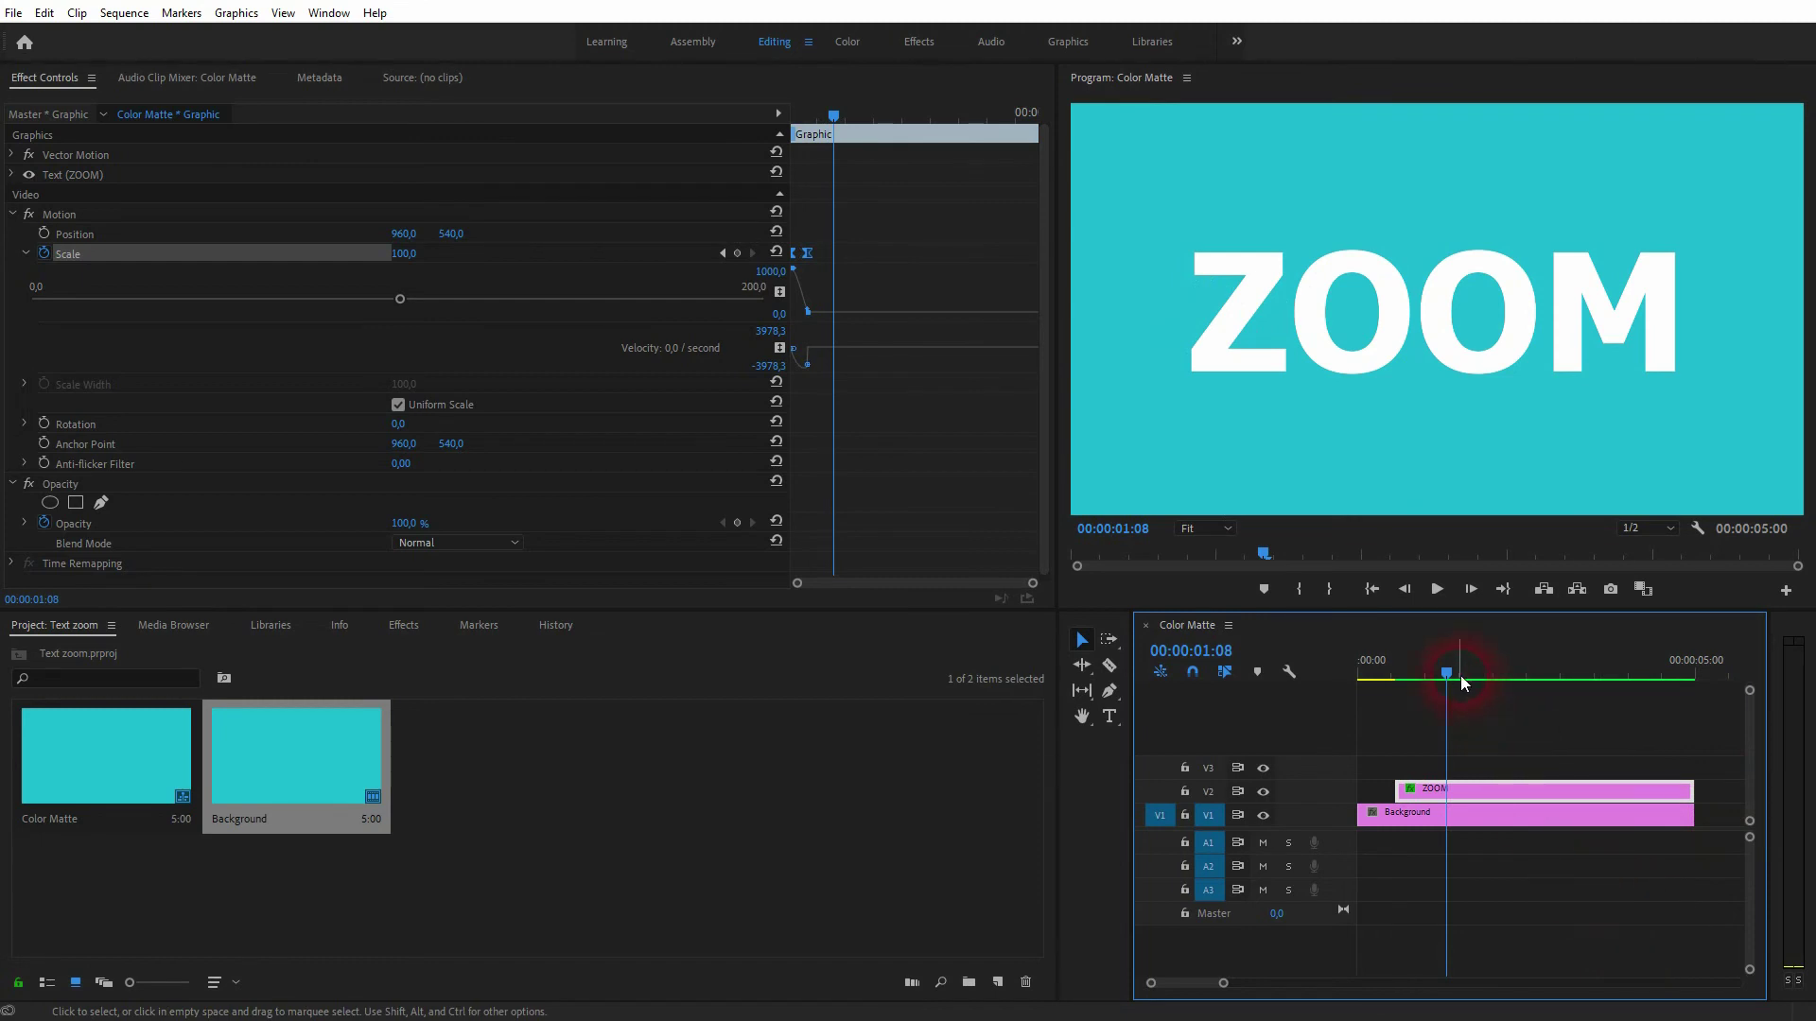
{"action": "left_click_drag", "start_coordinate": [1460, 683], "coordinate": [1402, 697]}
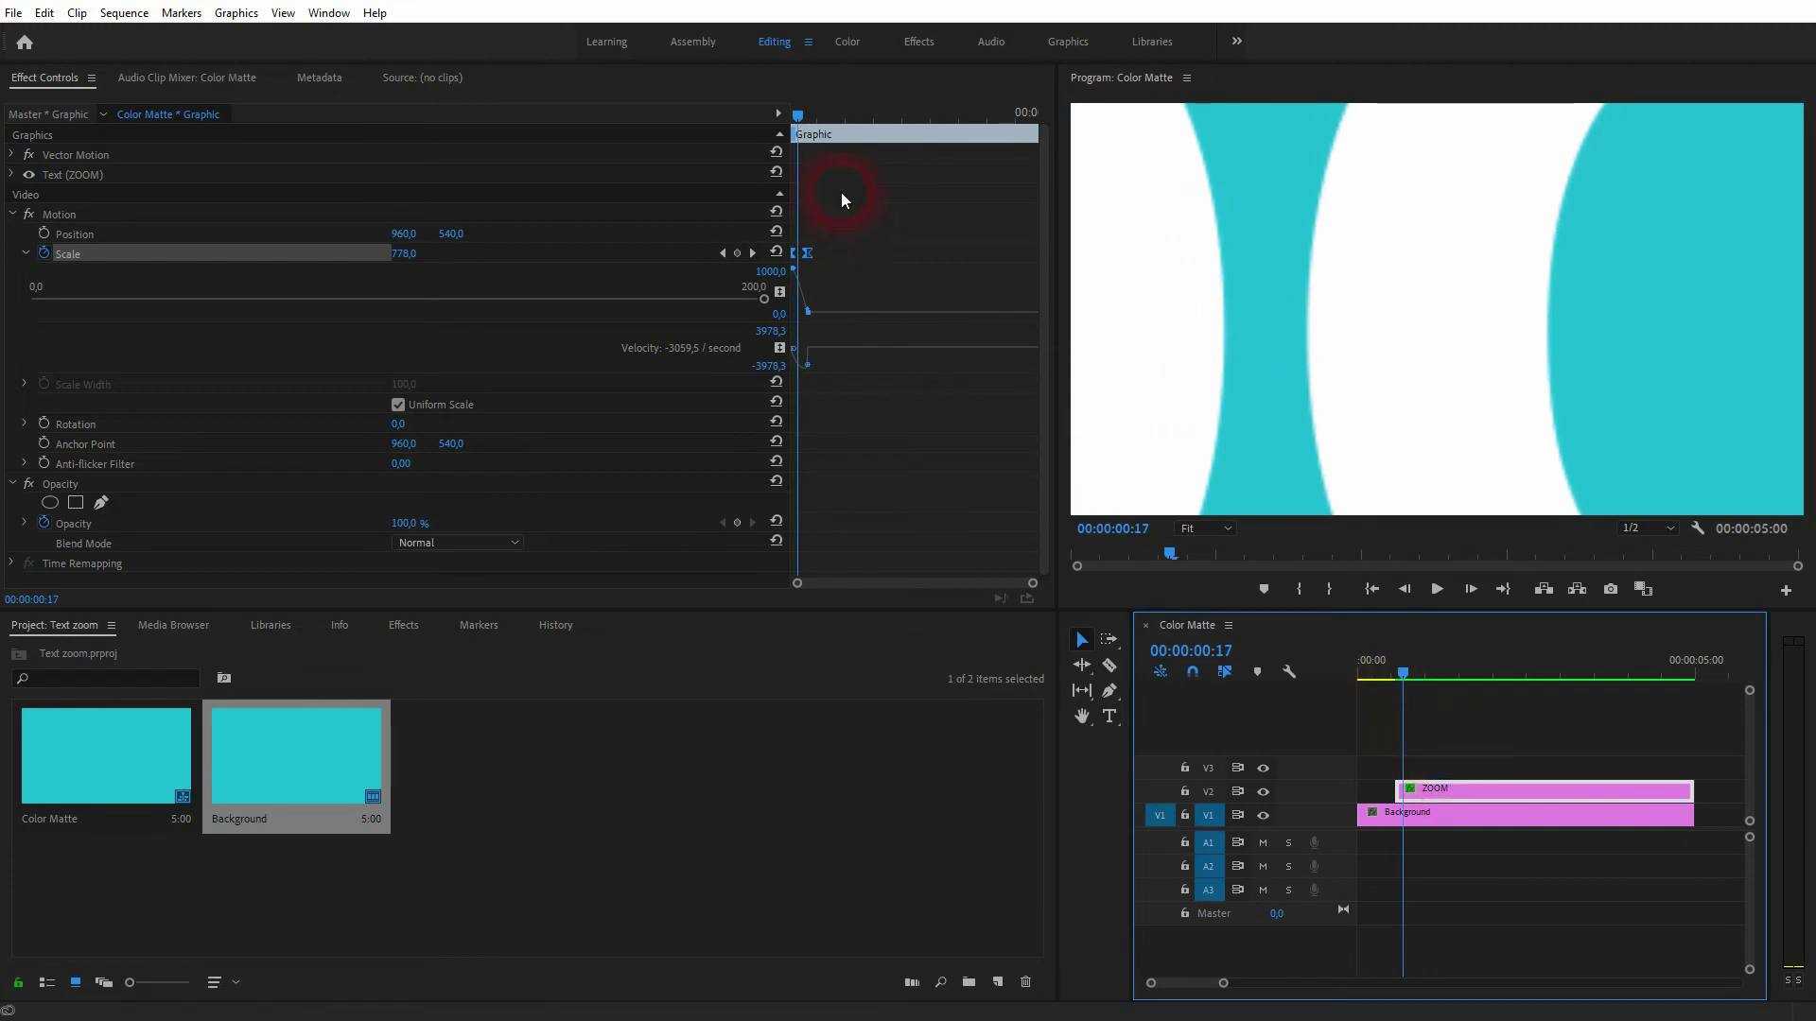
{"action": "left_click", "coordinate": [791, 118]}
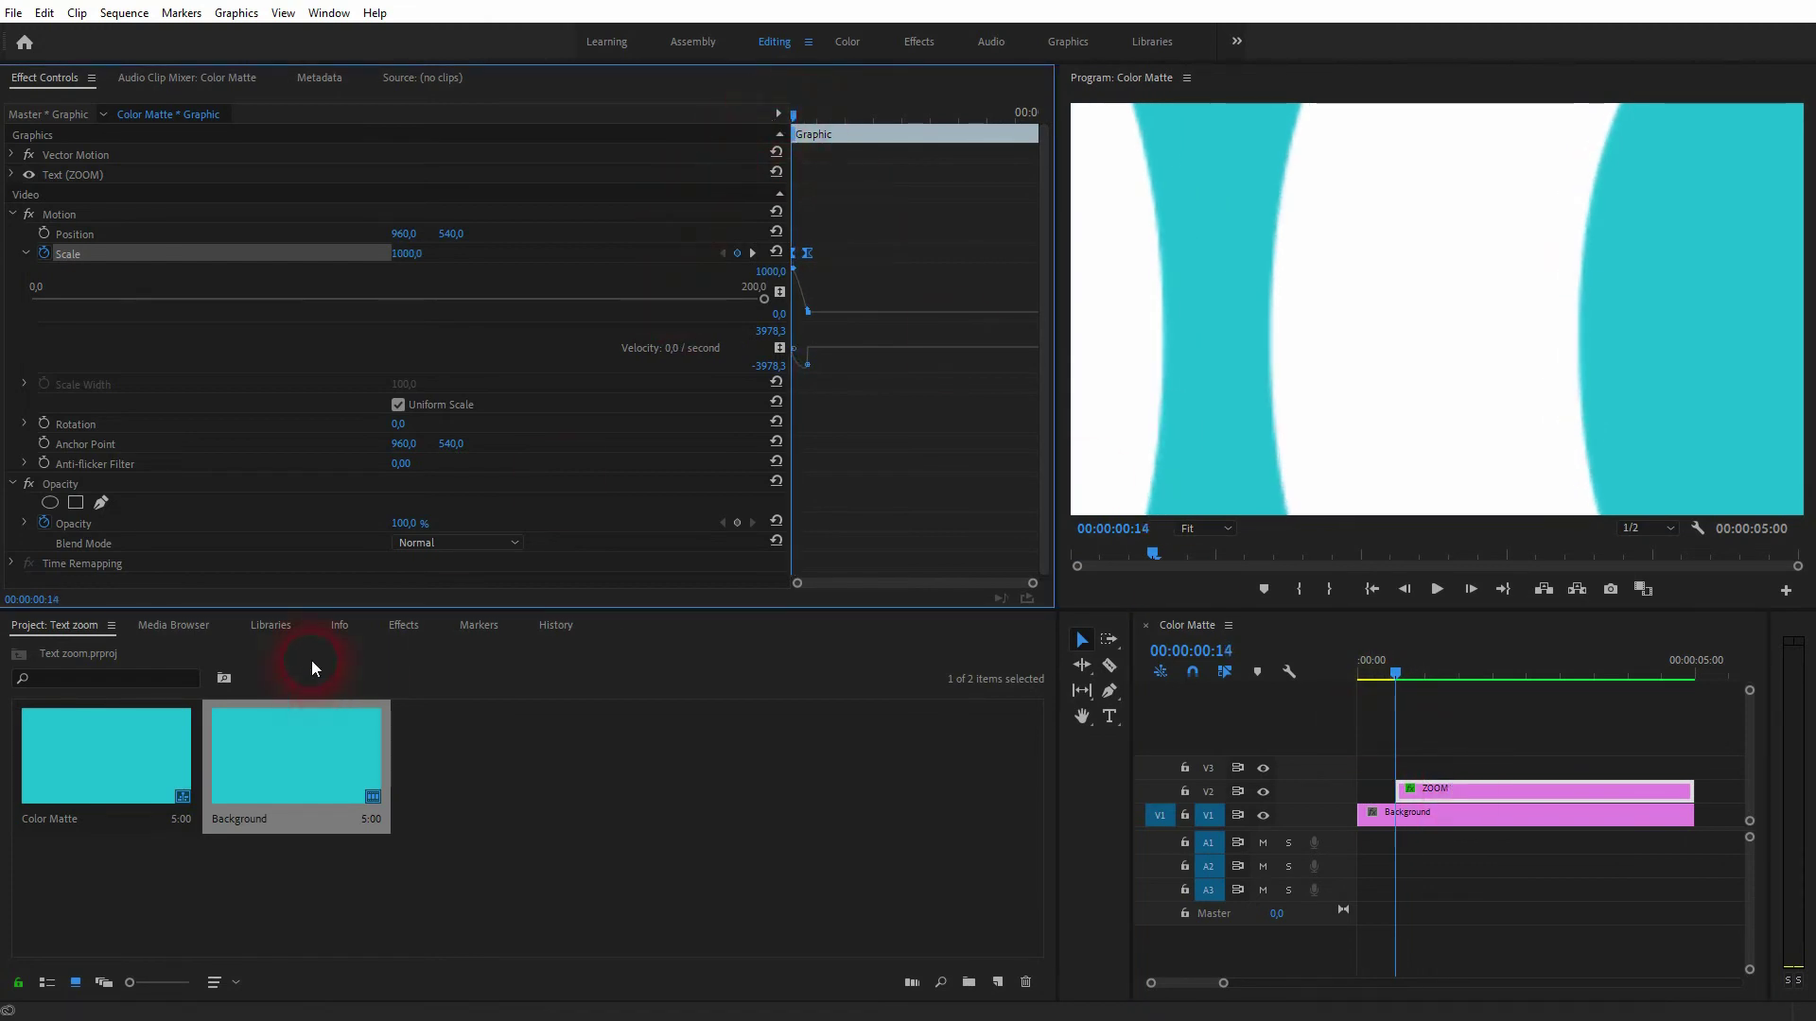
Apply Directional Blur to the ZOOM clip and select its Blur Length property.
{"action": "left_click", "coordinate": [410, 628]}
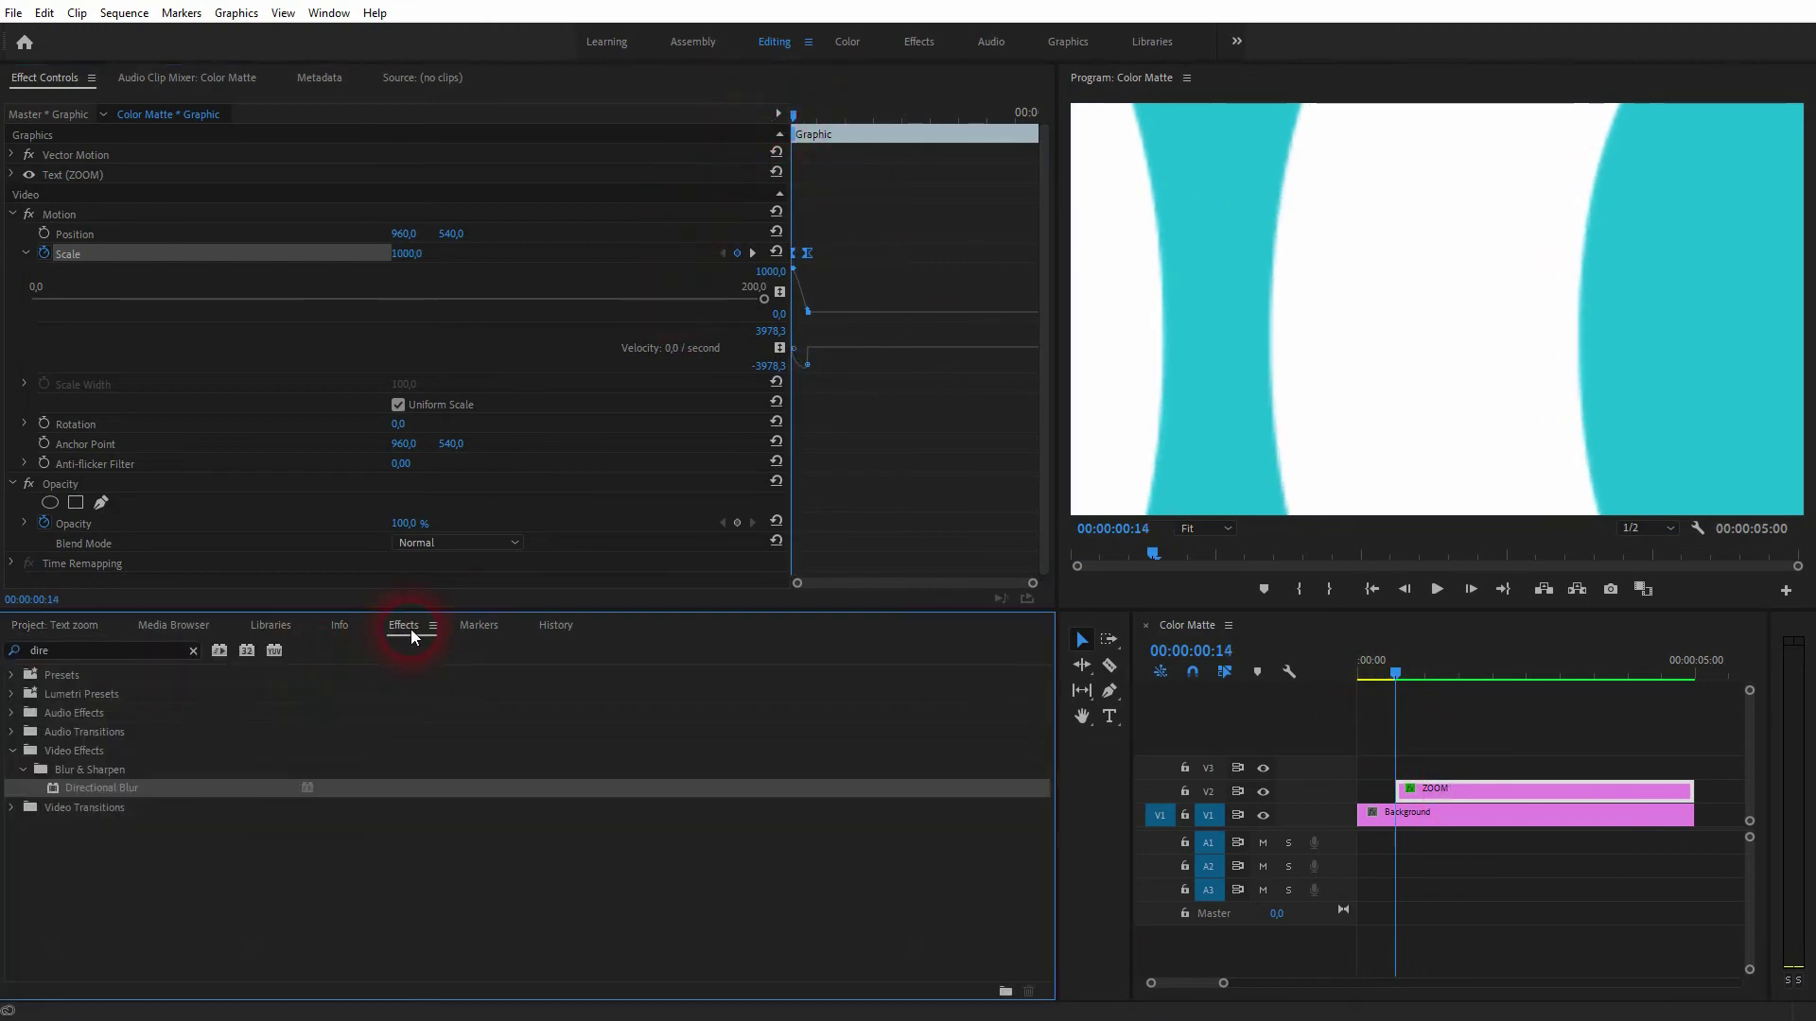
{"action": "left_click", "coordinate": [72, 652]}
{"action": "left_click_drag", "start_coordinate": [107, 797], "coordinate": [1465, 794]}
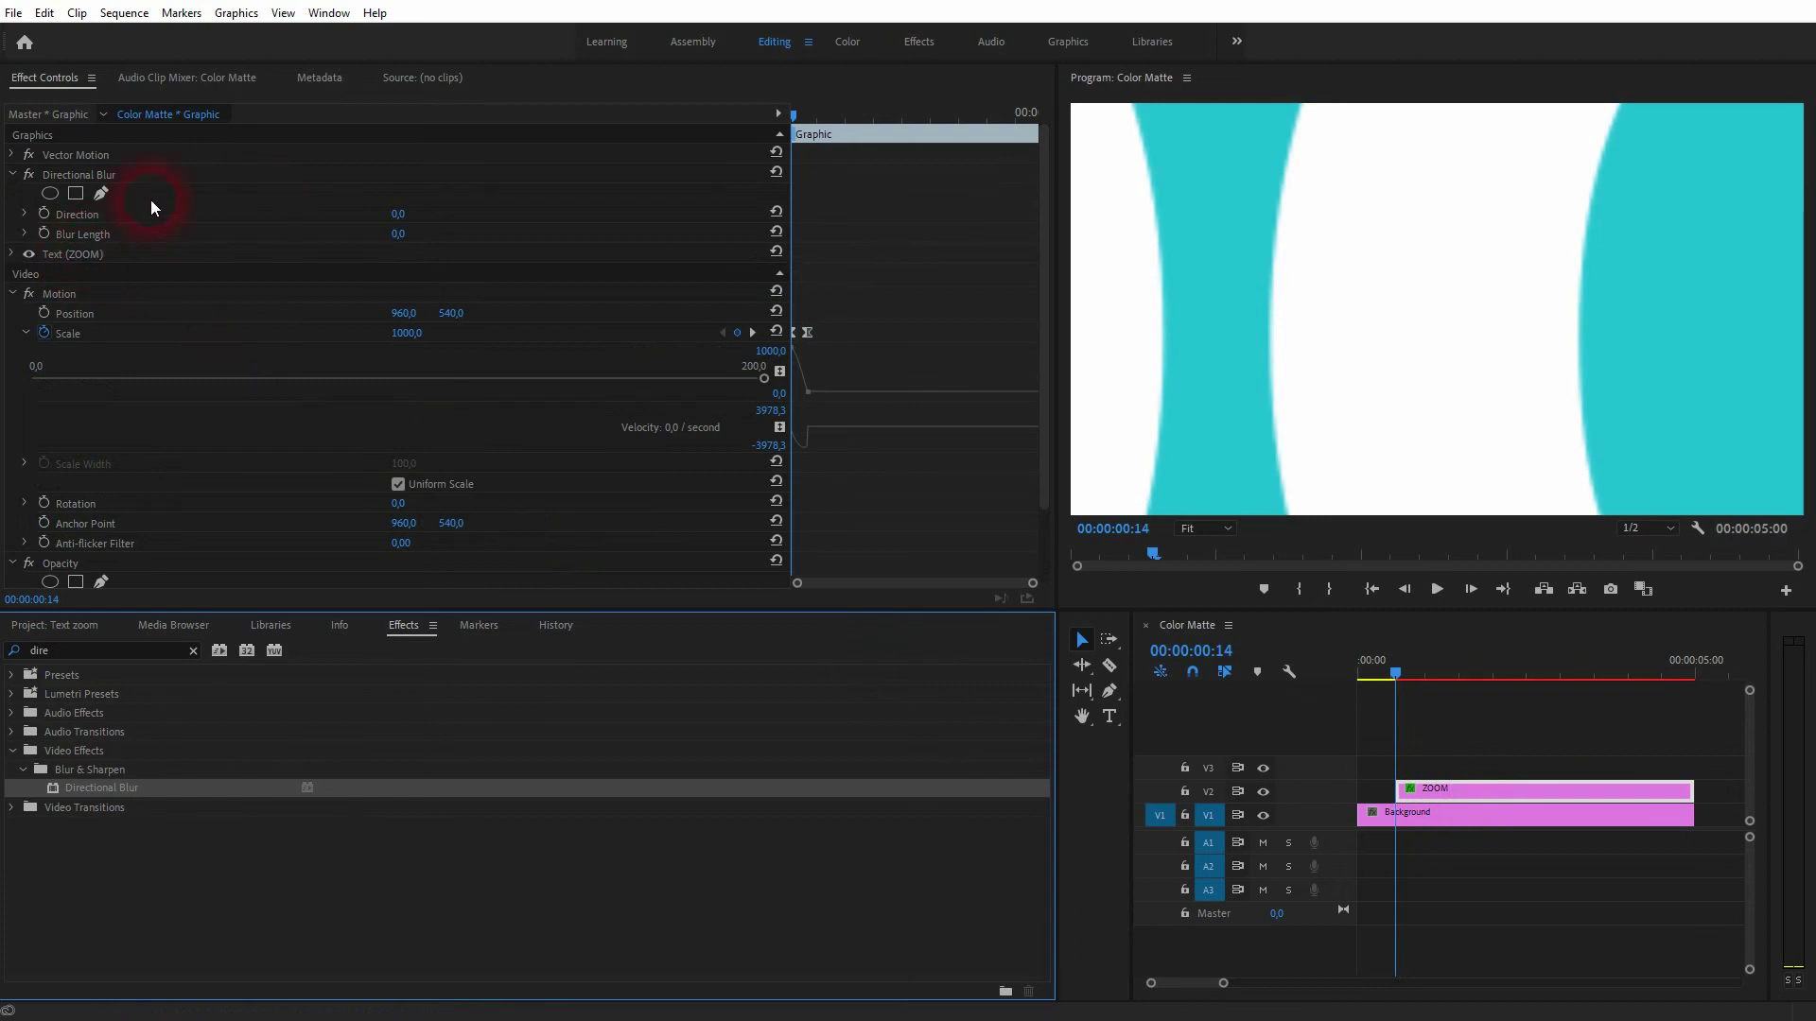
{"action": "left_click", "coordinate": [72, 174]}
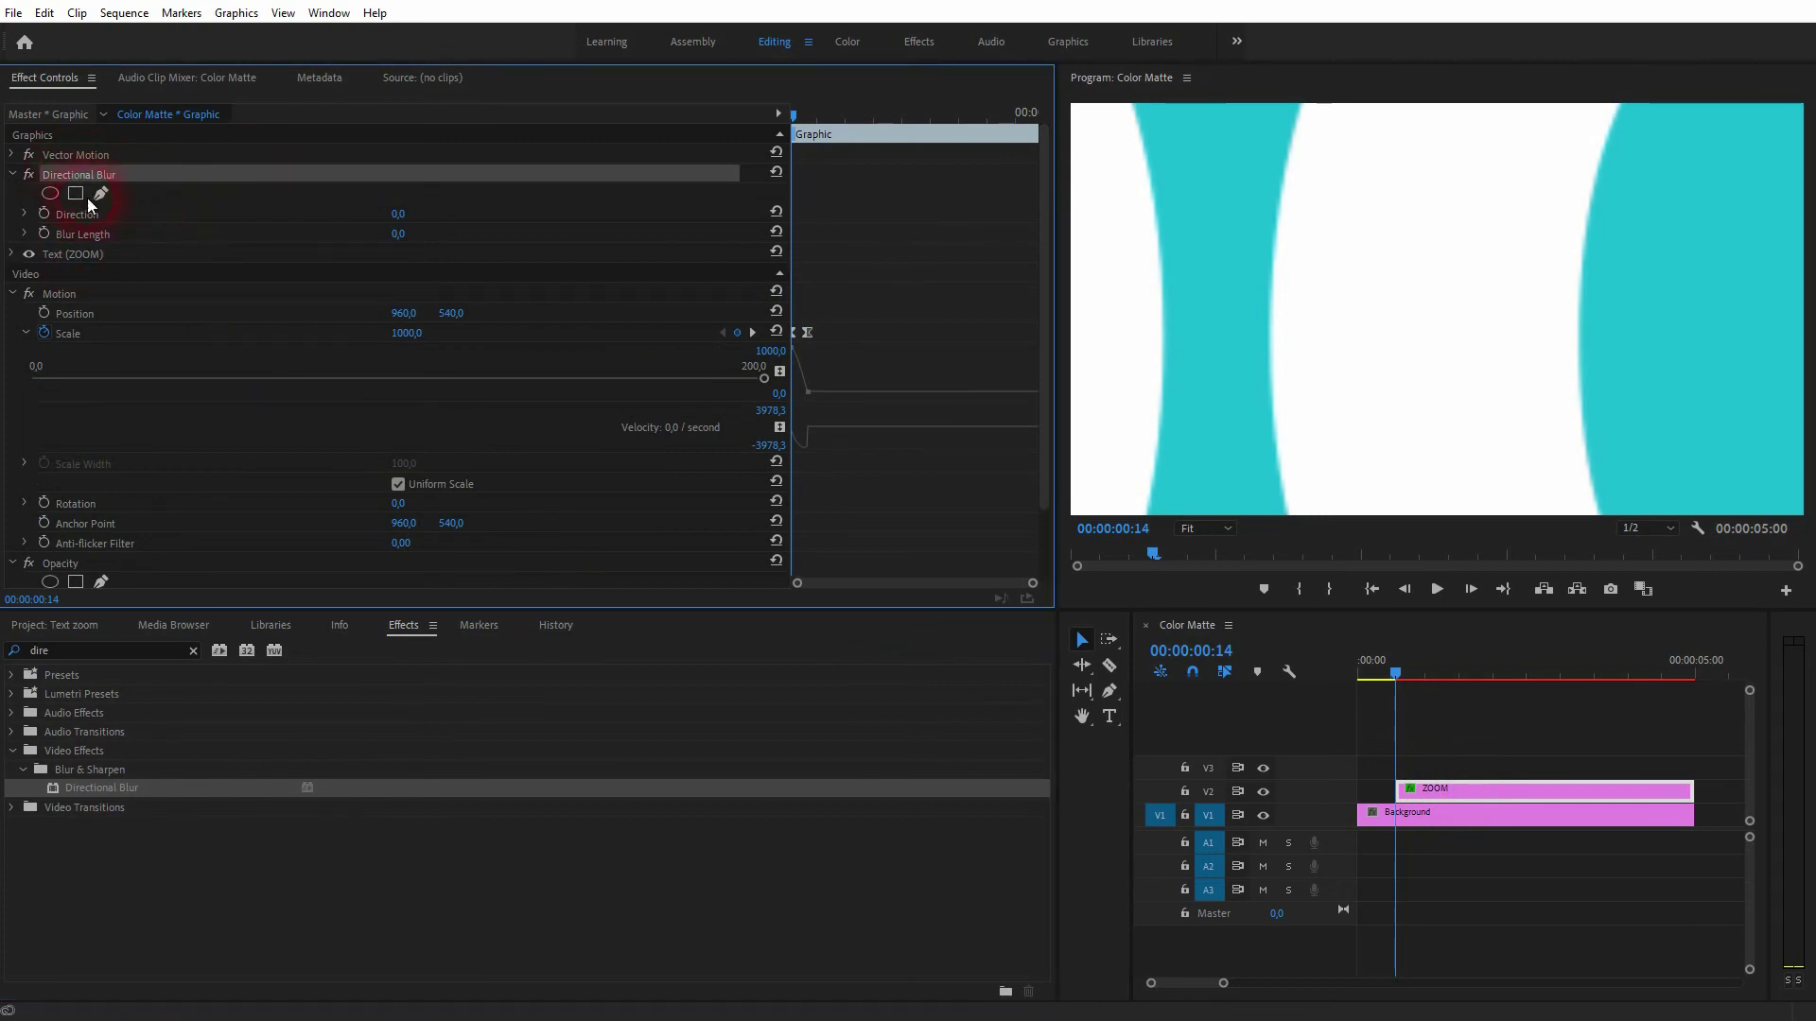
{"action": "left_click", "coordinate": [76, 236]}
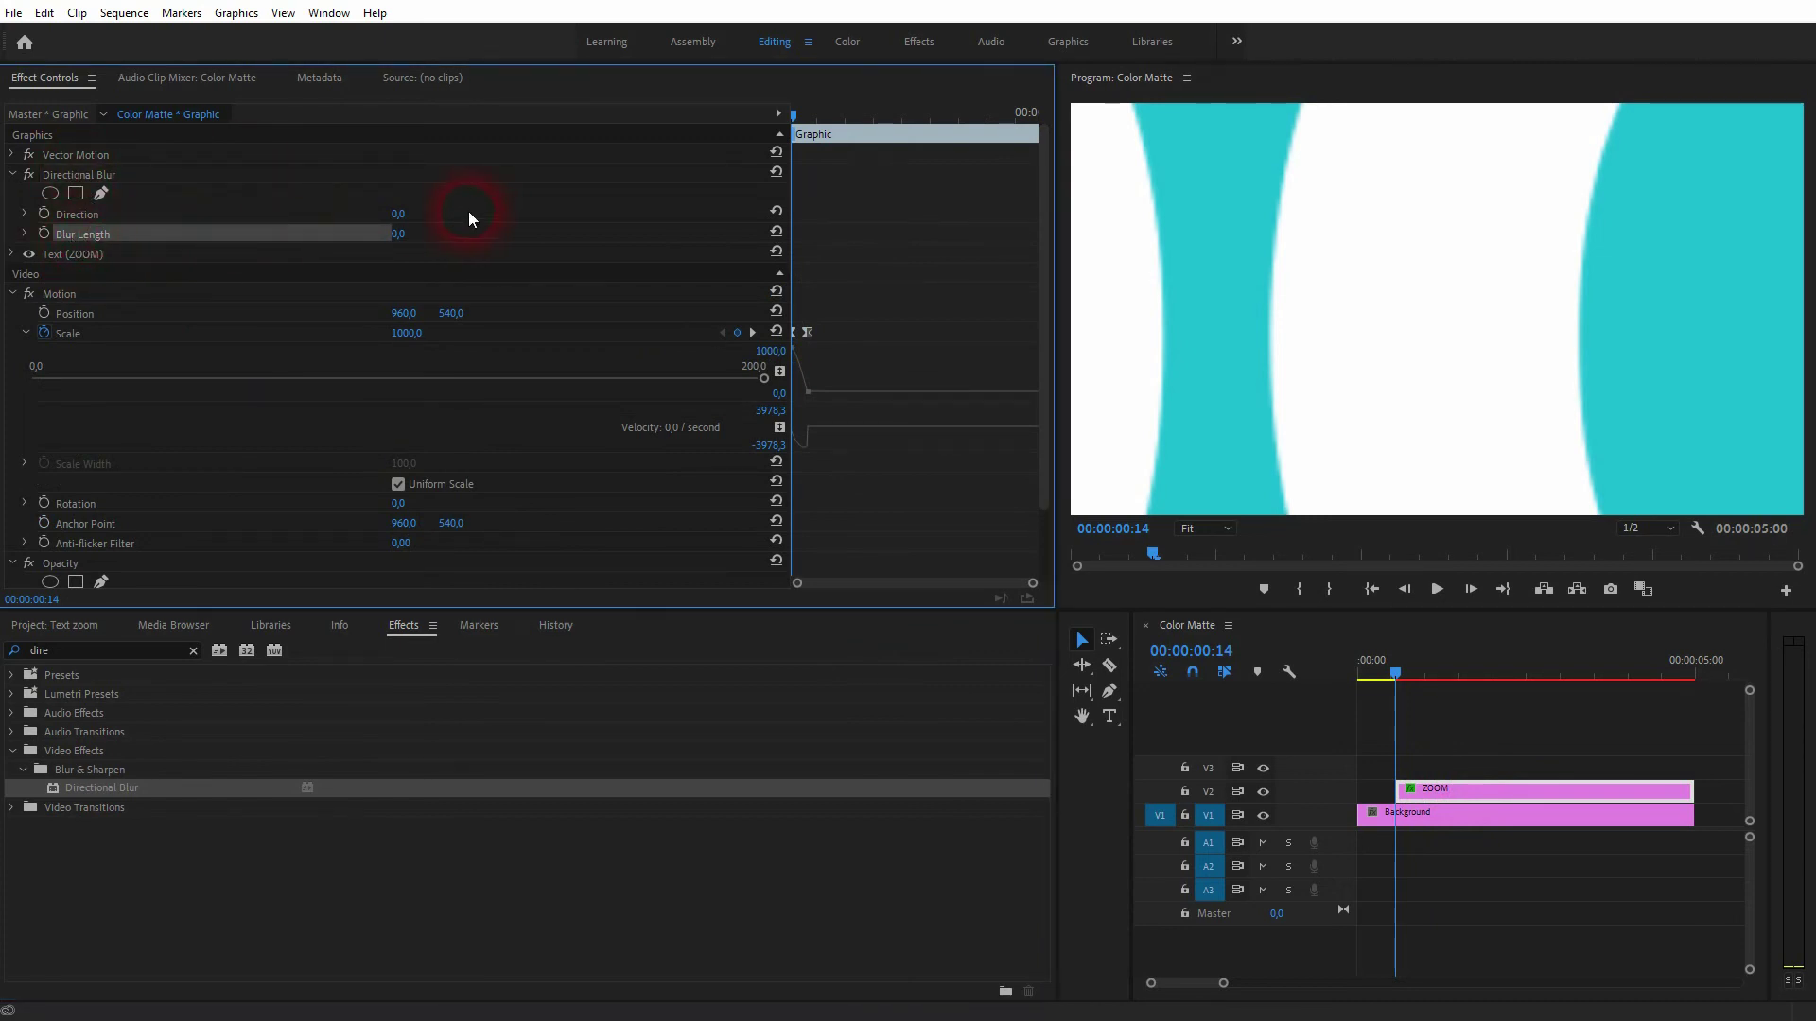
{"action": "mouse_move", "coordinate": [802, 102]}
{"action": "left_mouse_down"}
{"action": "mouse_move", "coordinate": [866, 129]}
{"action": "mouse_move", "coordinate": [813, 129]}
{"action": "left_mouse_up"}
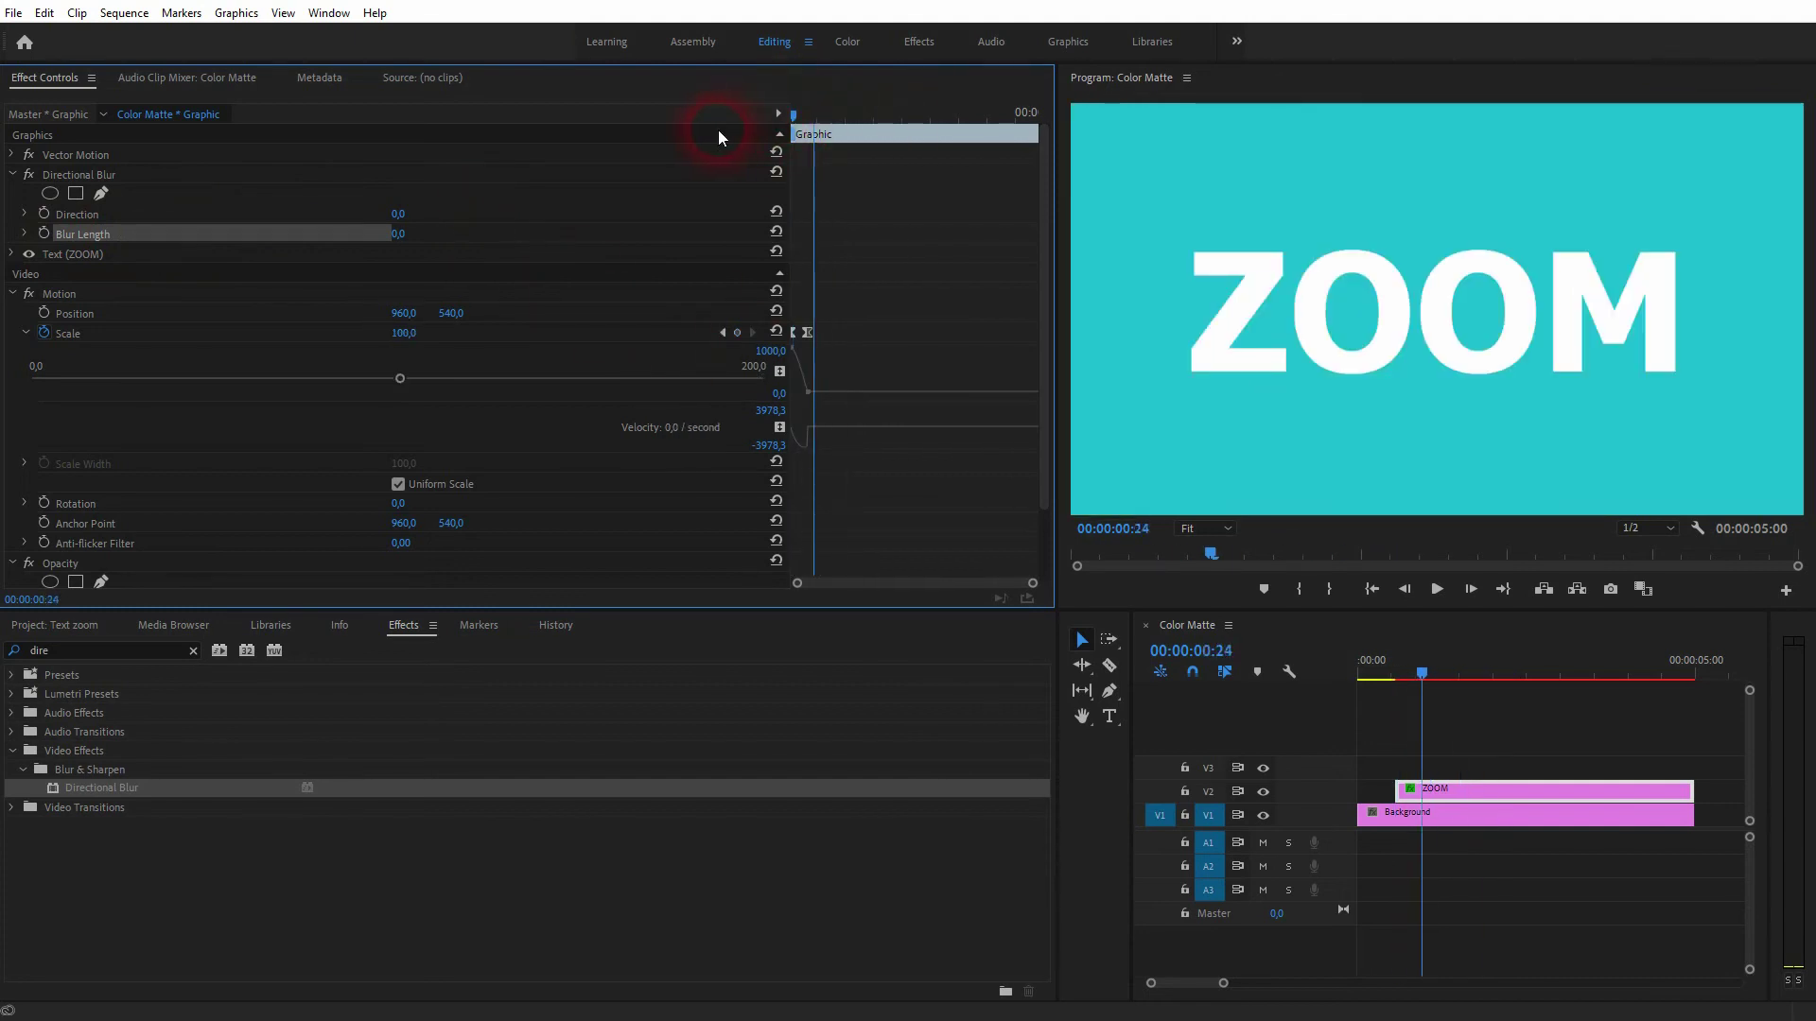
{"action": "left_click", "coordinate": [792, 117]}
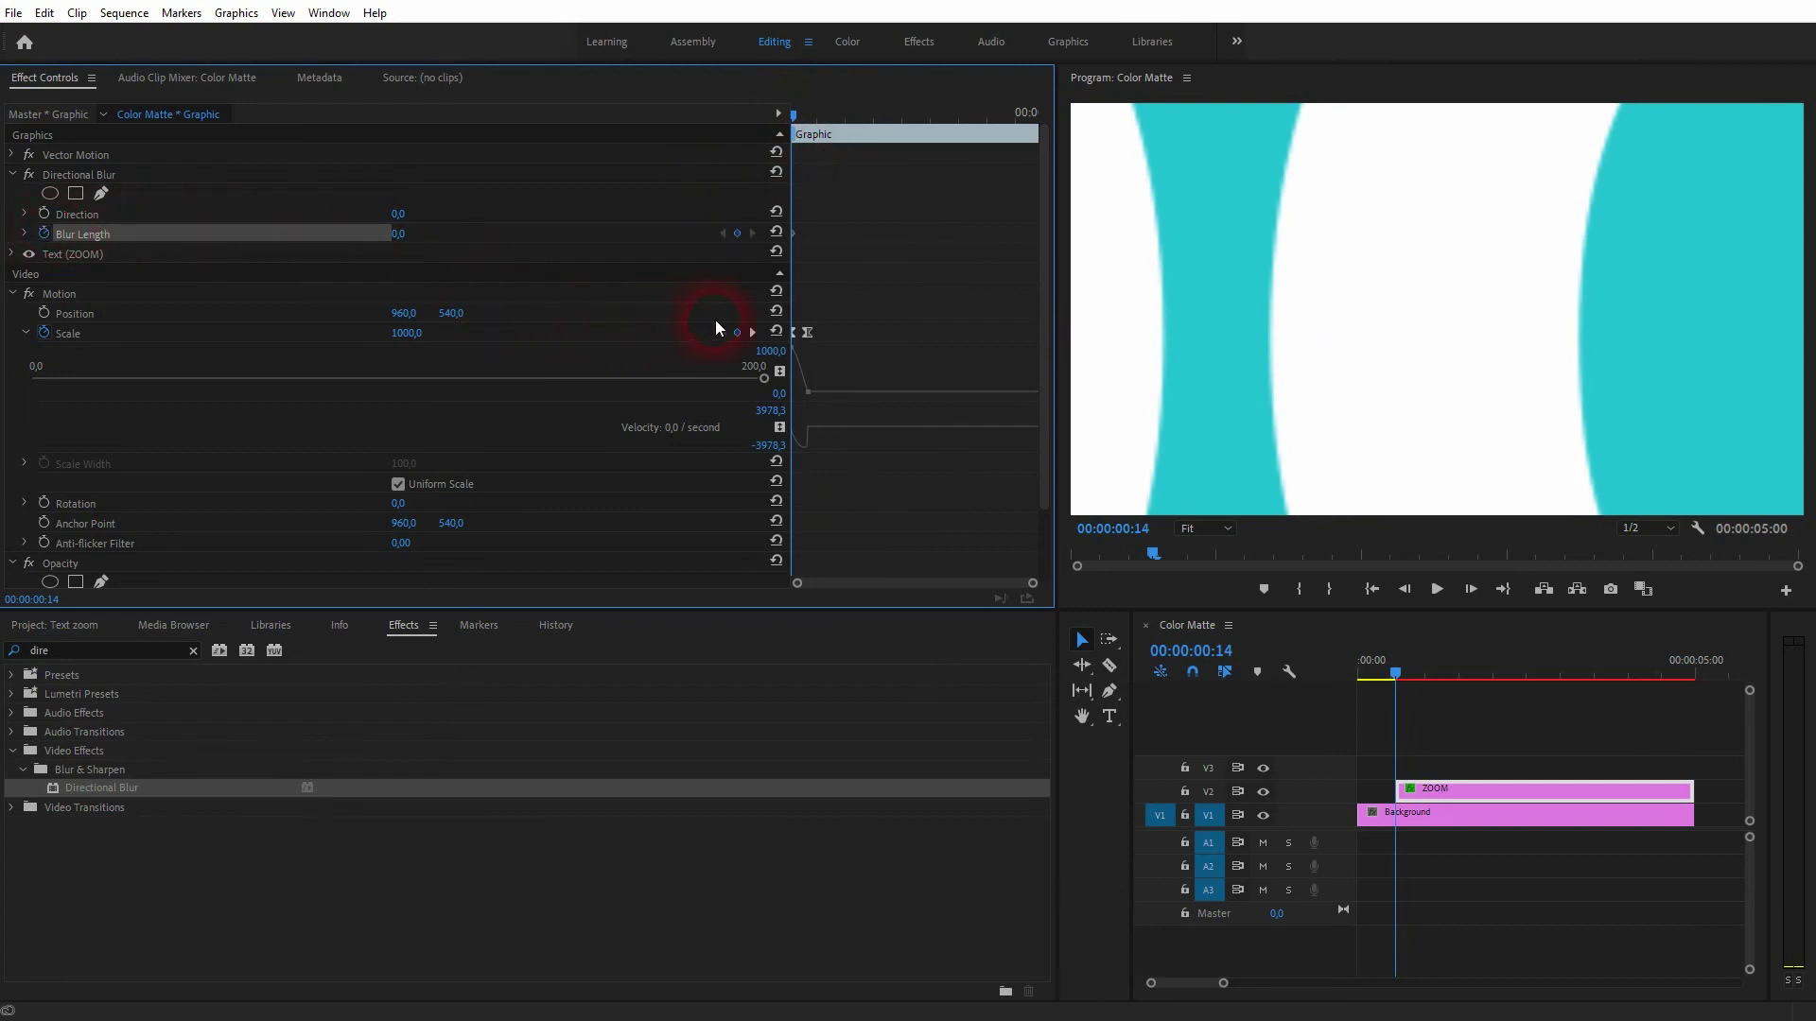
Keyframe Blur Length at 20 on the first Scale keyframe and 0 on the last.
{"action": "left_click", "coordinate": [752, 332]}
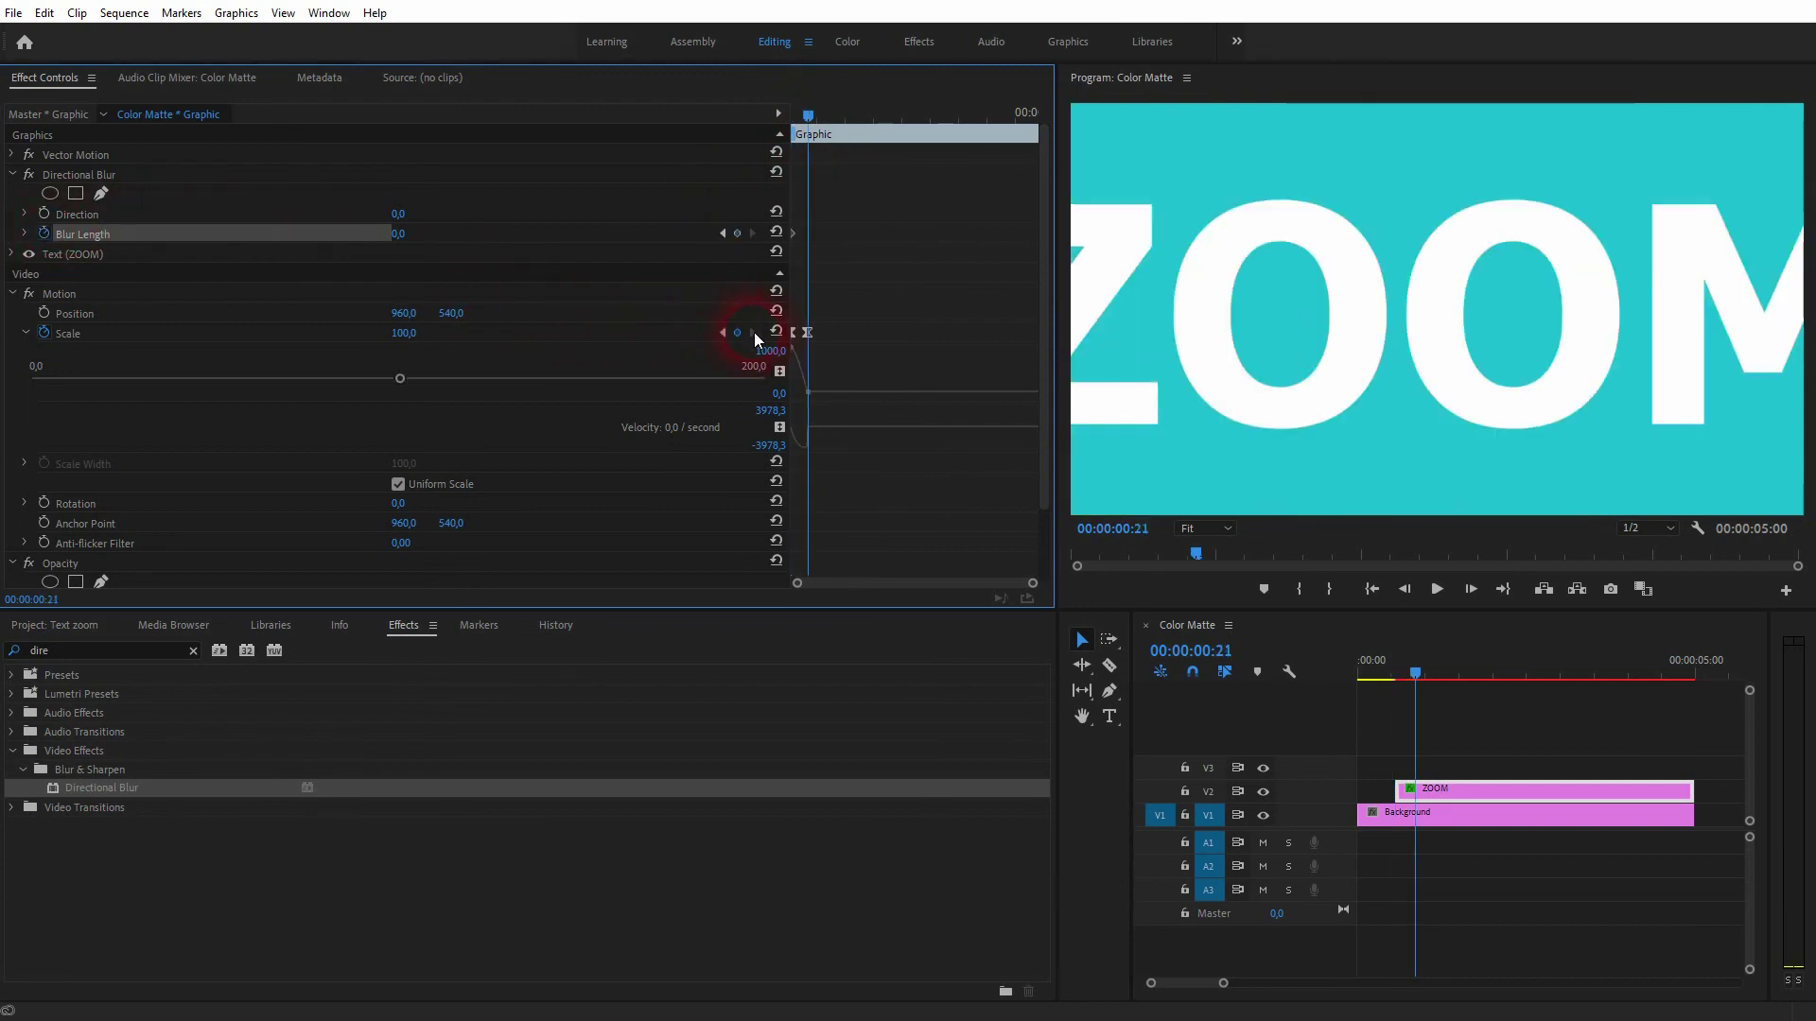
{"action": "left_click", "coordinate": [734, 233]}
{"action": "left_click", "coordinate": [722, 233]}
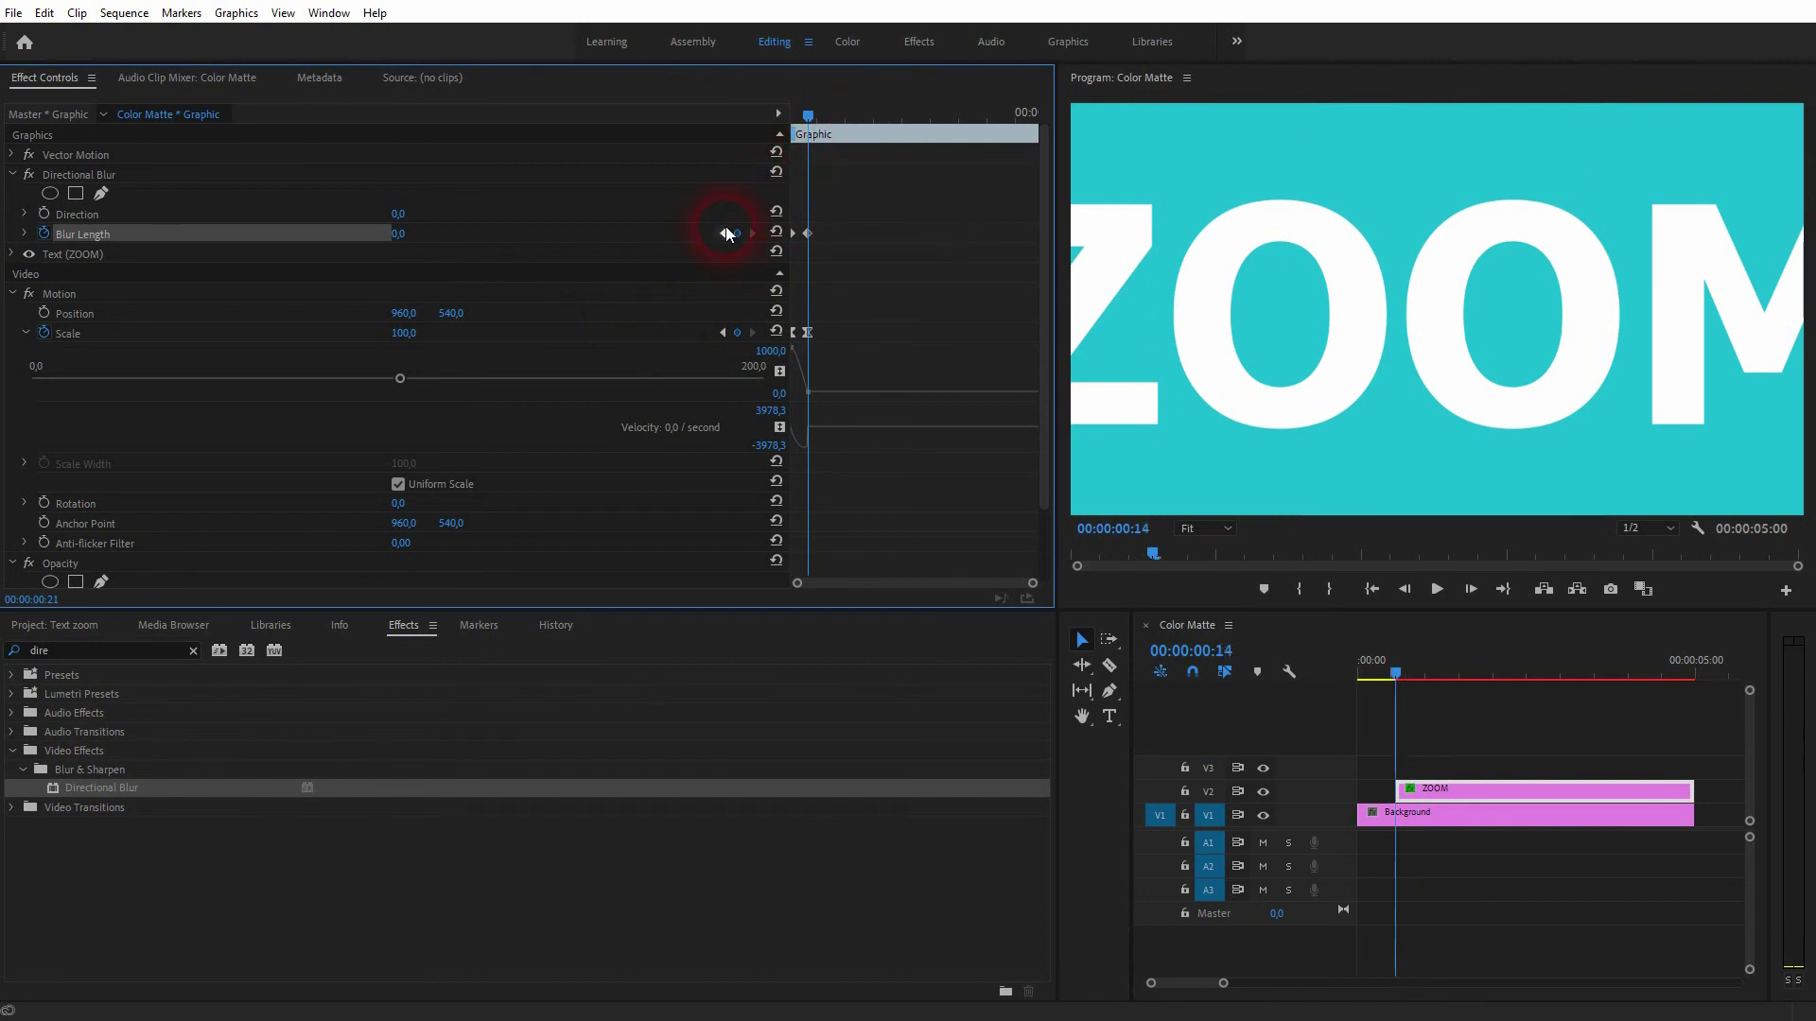
{"action": "left_click", "coordinate": [398, 235]}
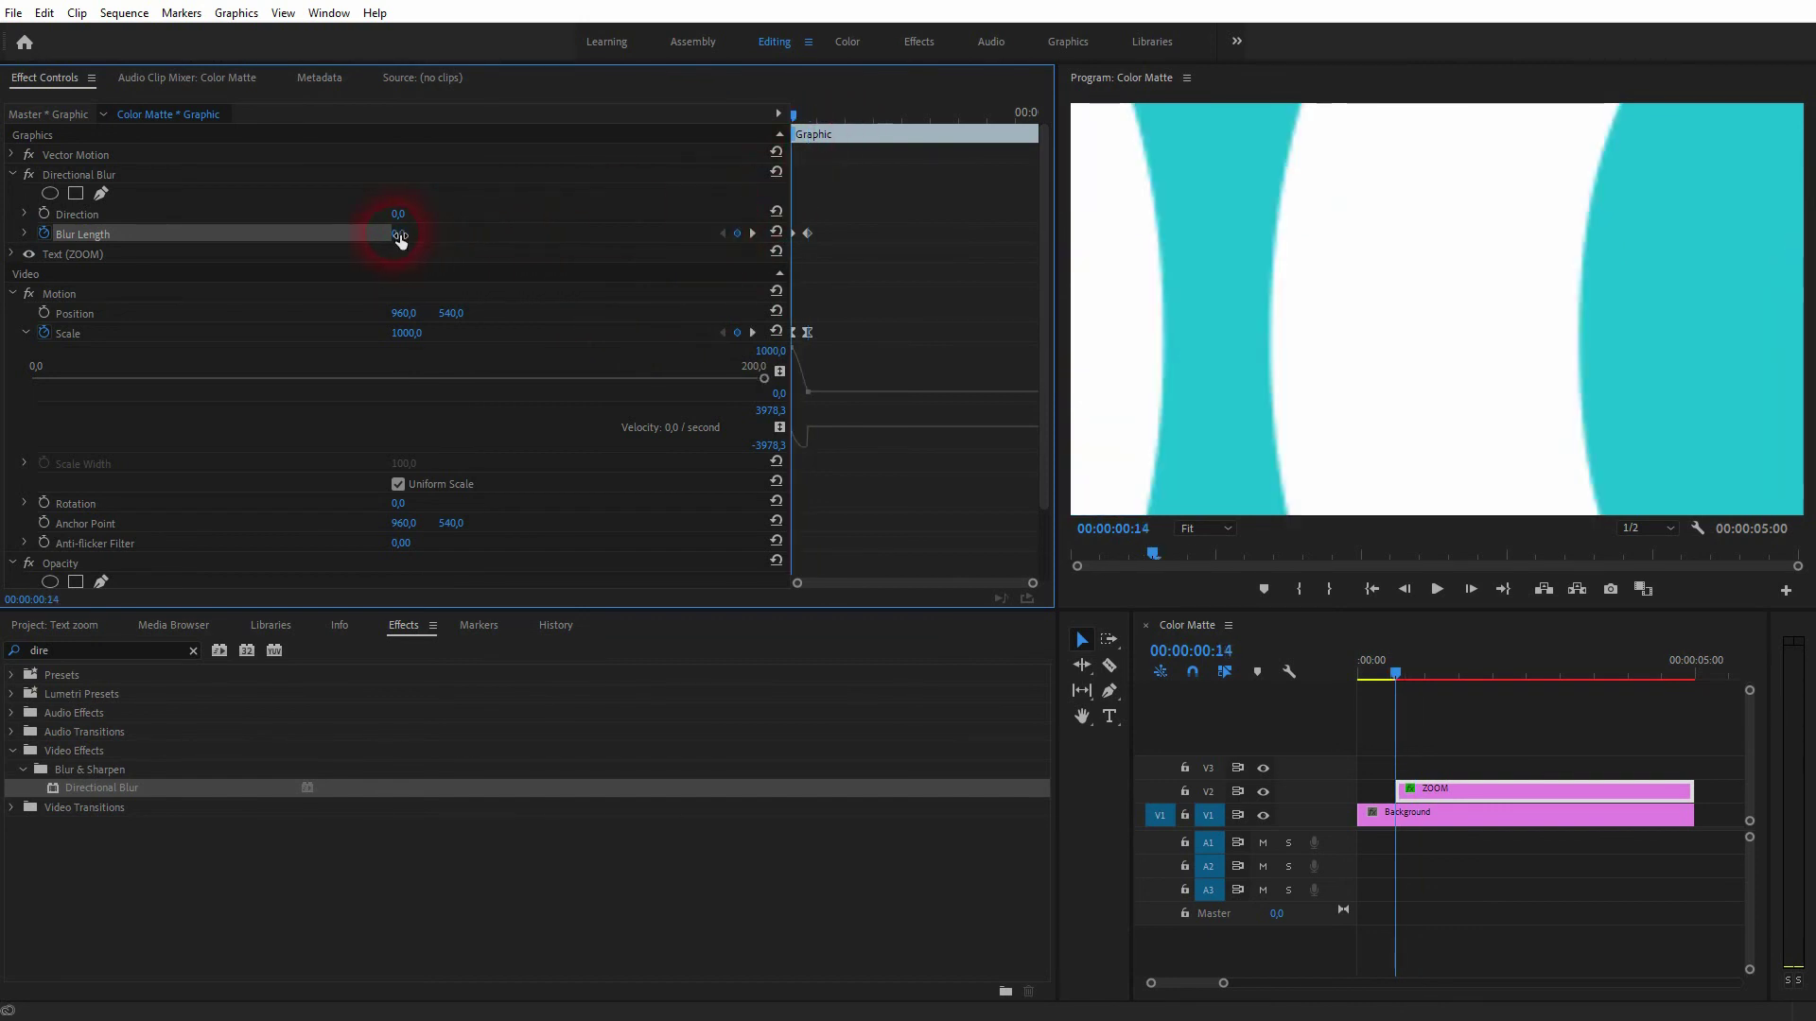
{"action": "type", "text": "10"}
{"action": "key", "text": "Return"}
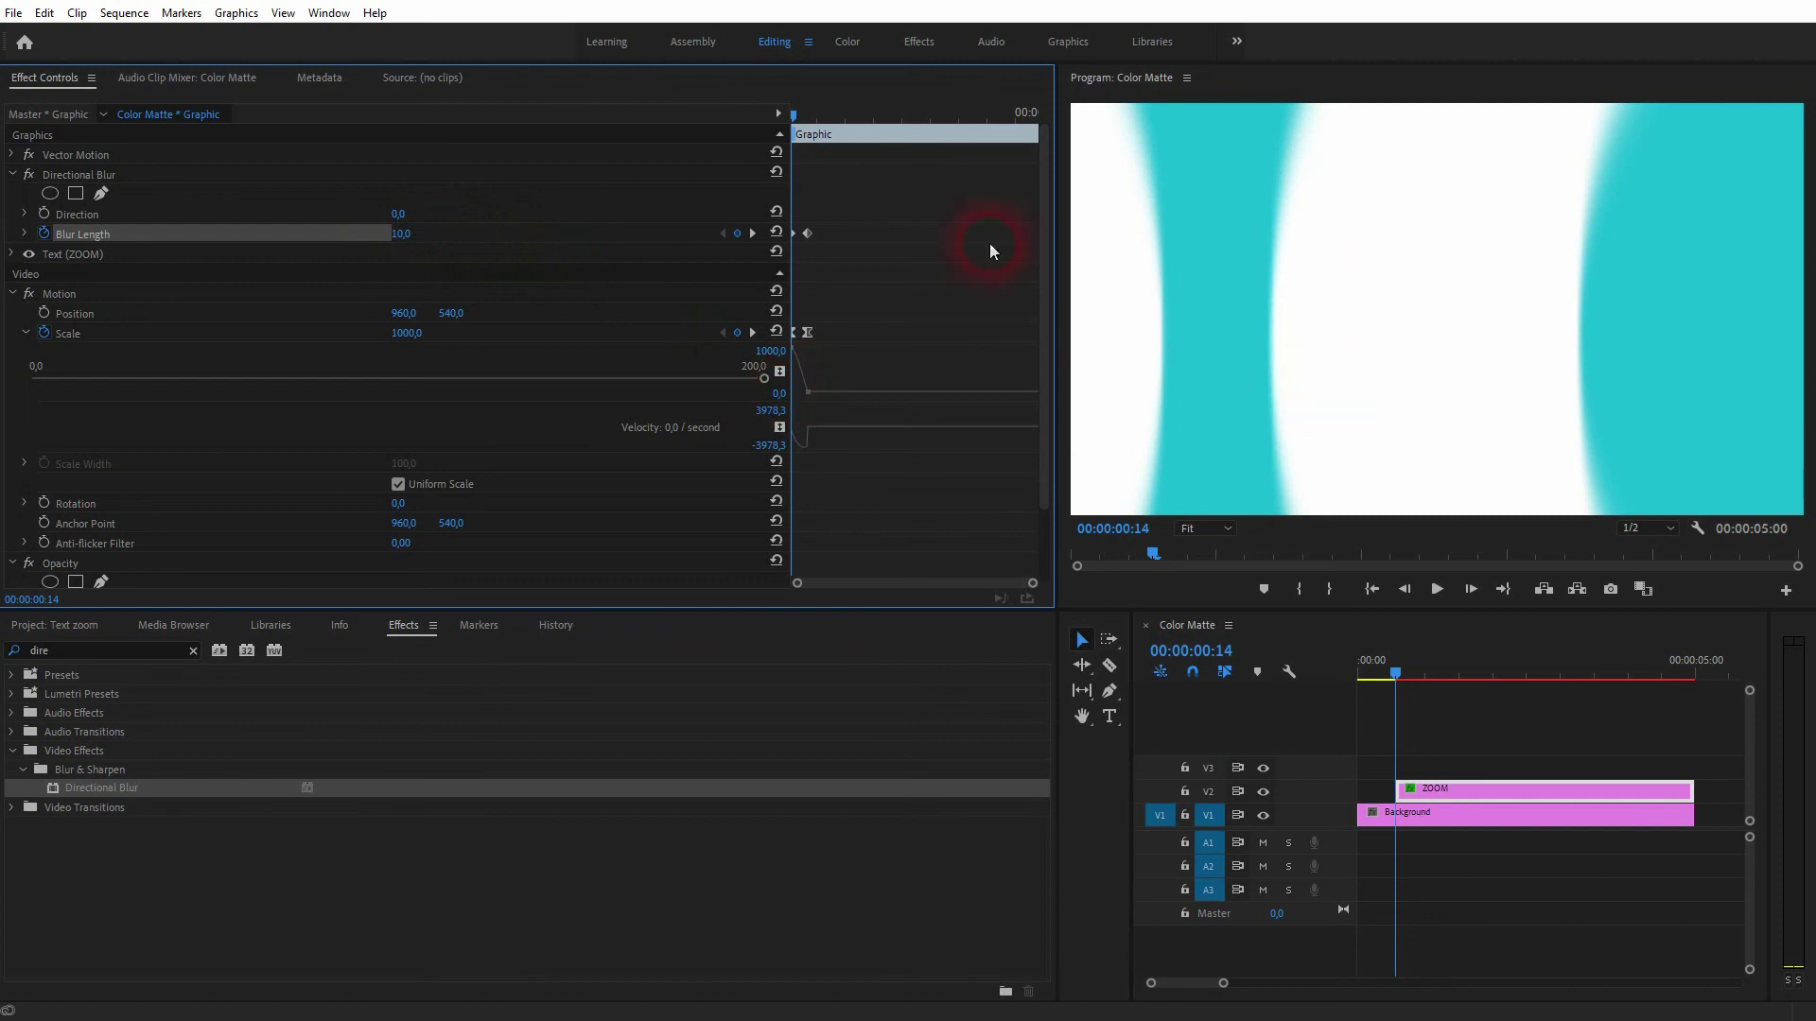
{"action": "left_click", "coordinate": [412, 235]}
{"action": "key", "text": "Return"}
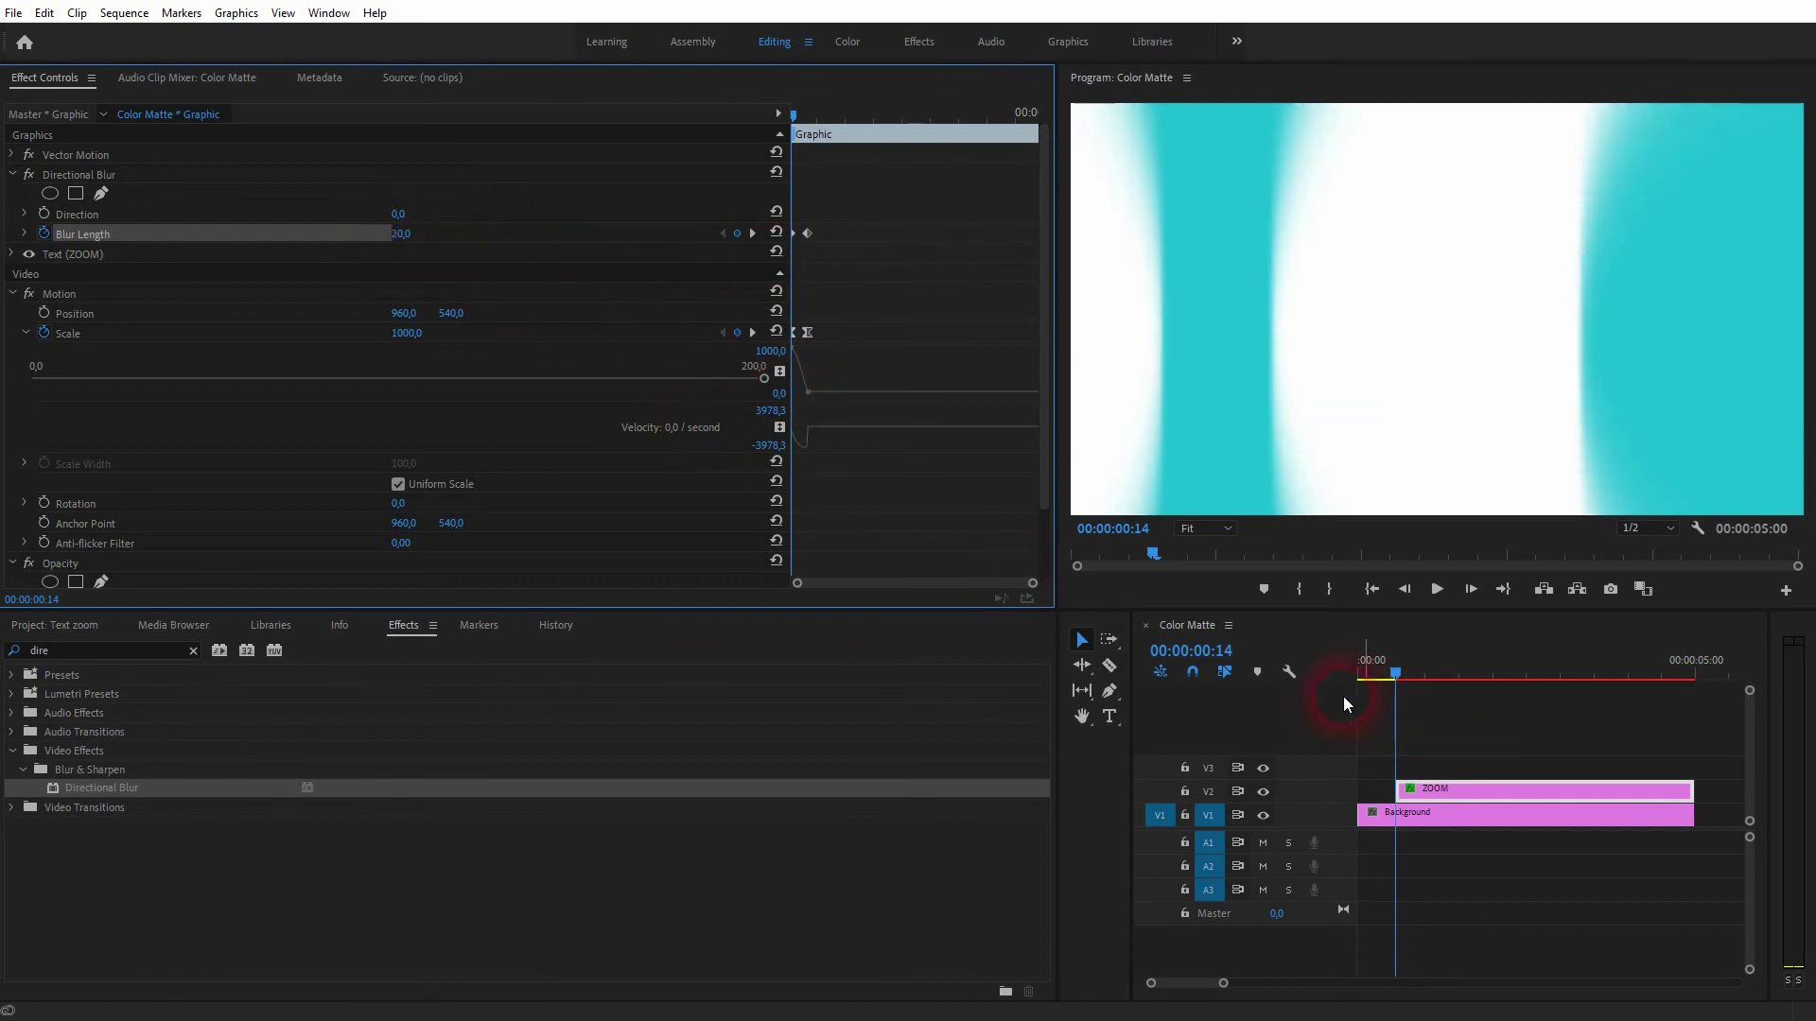
{"action": "left_click", "coordinate": [753, 234]}
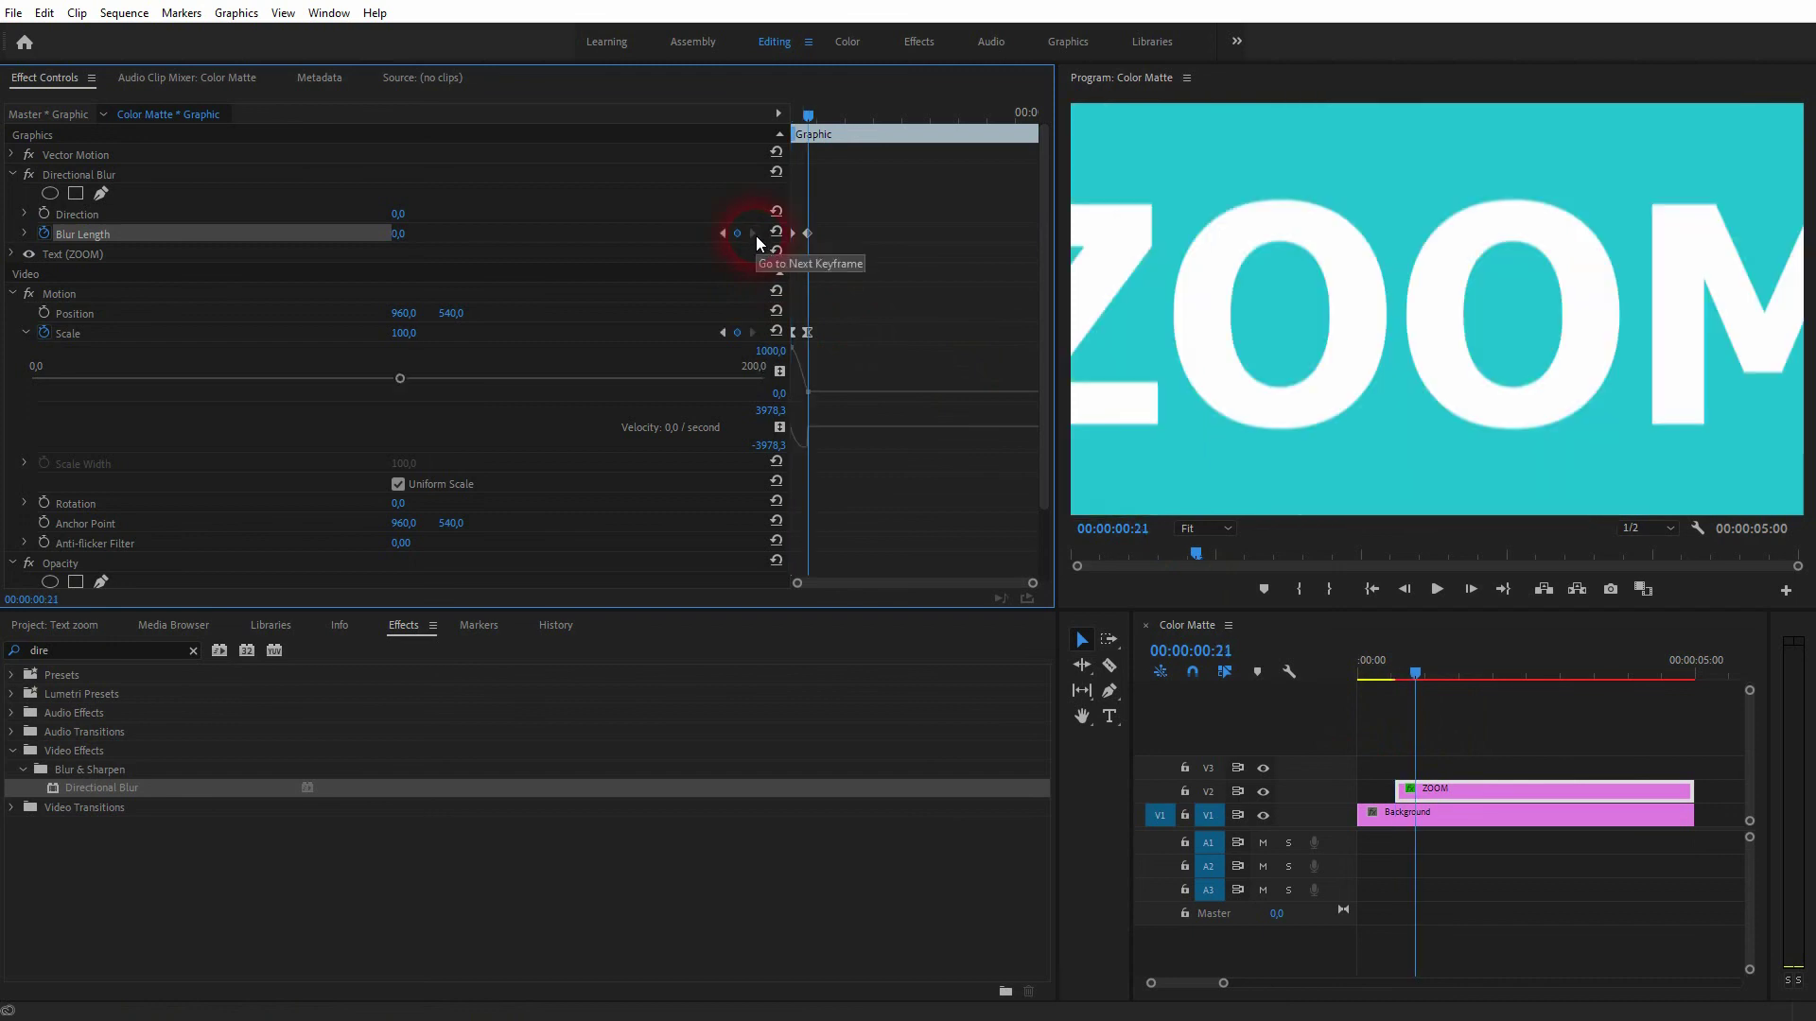
{"action": "left_click", "coordinate": [404, 235]}
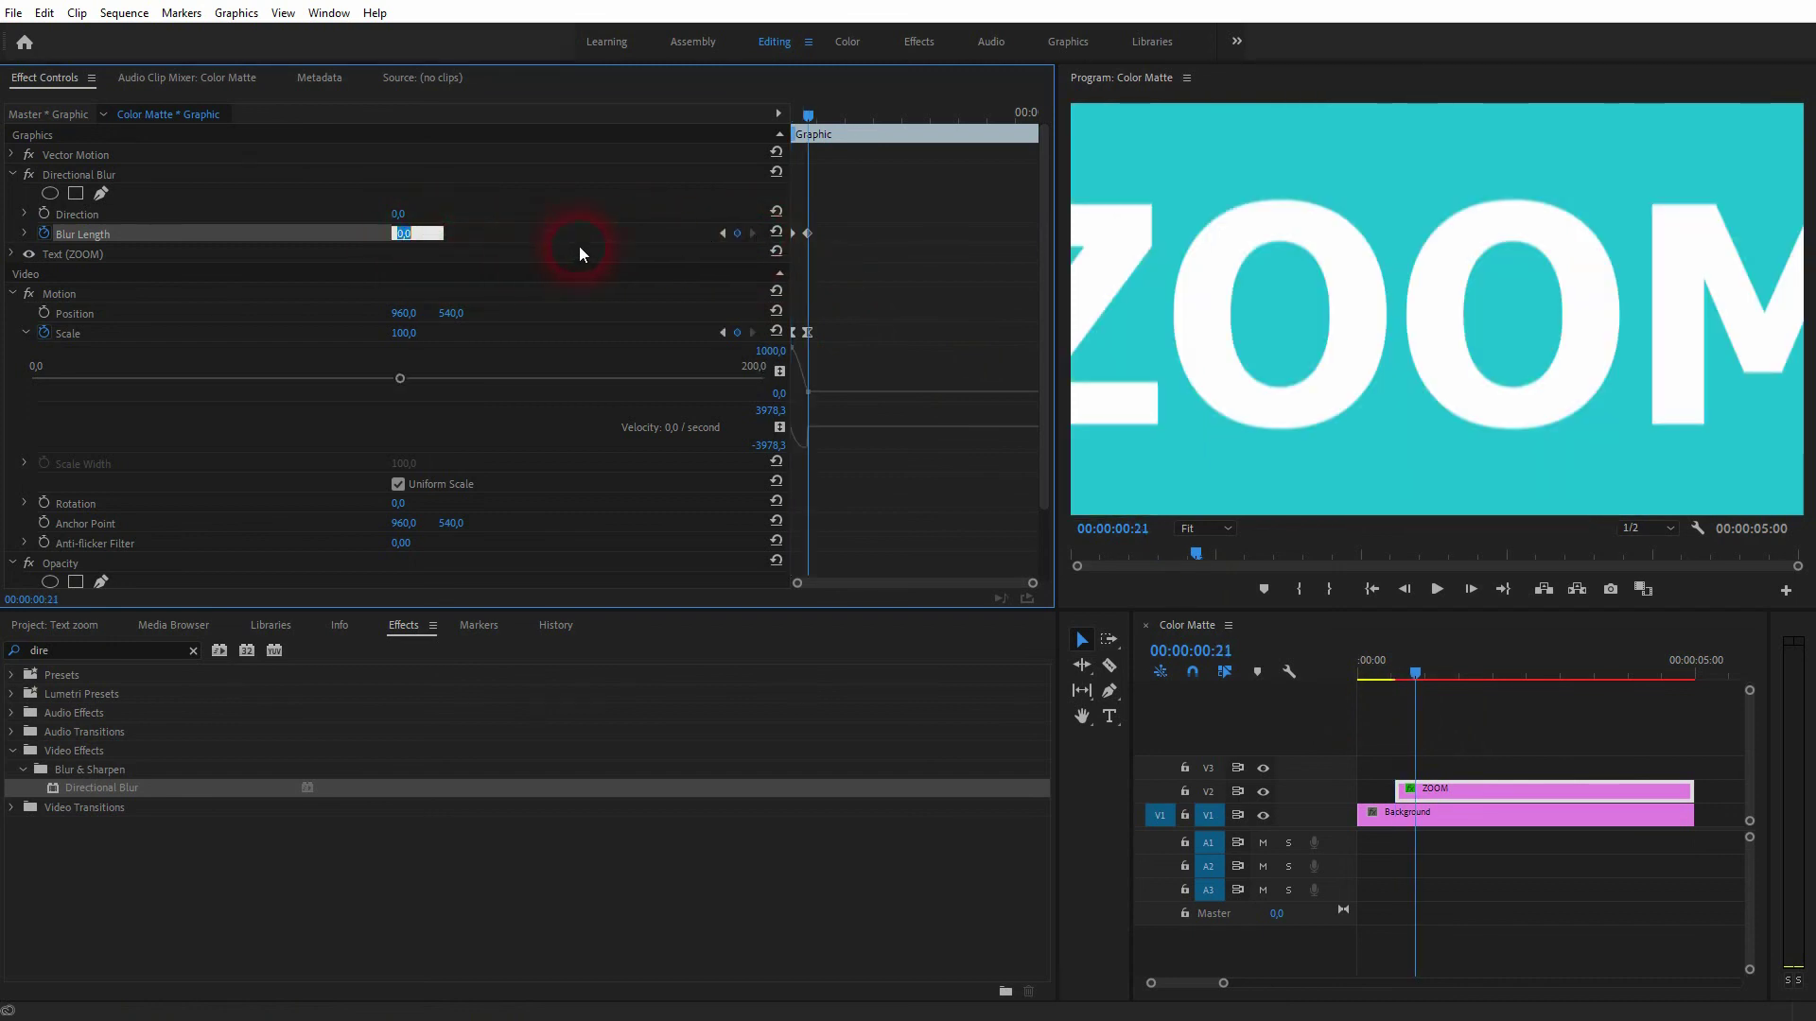
{"action": "left_click", "coordinate": [723, 233]}
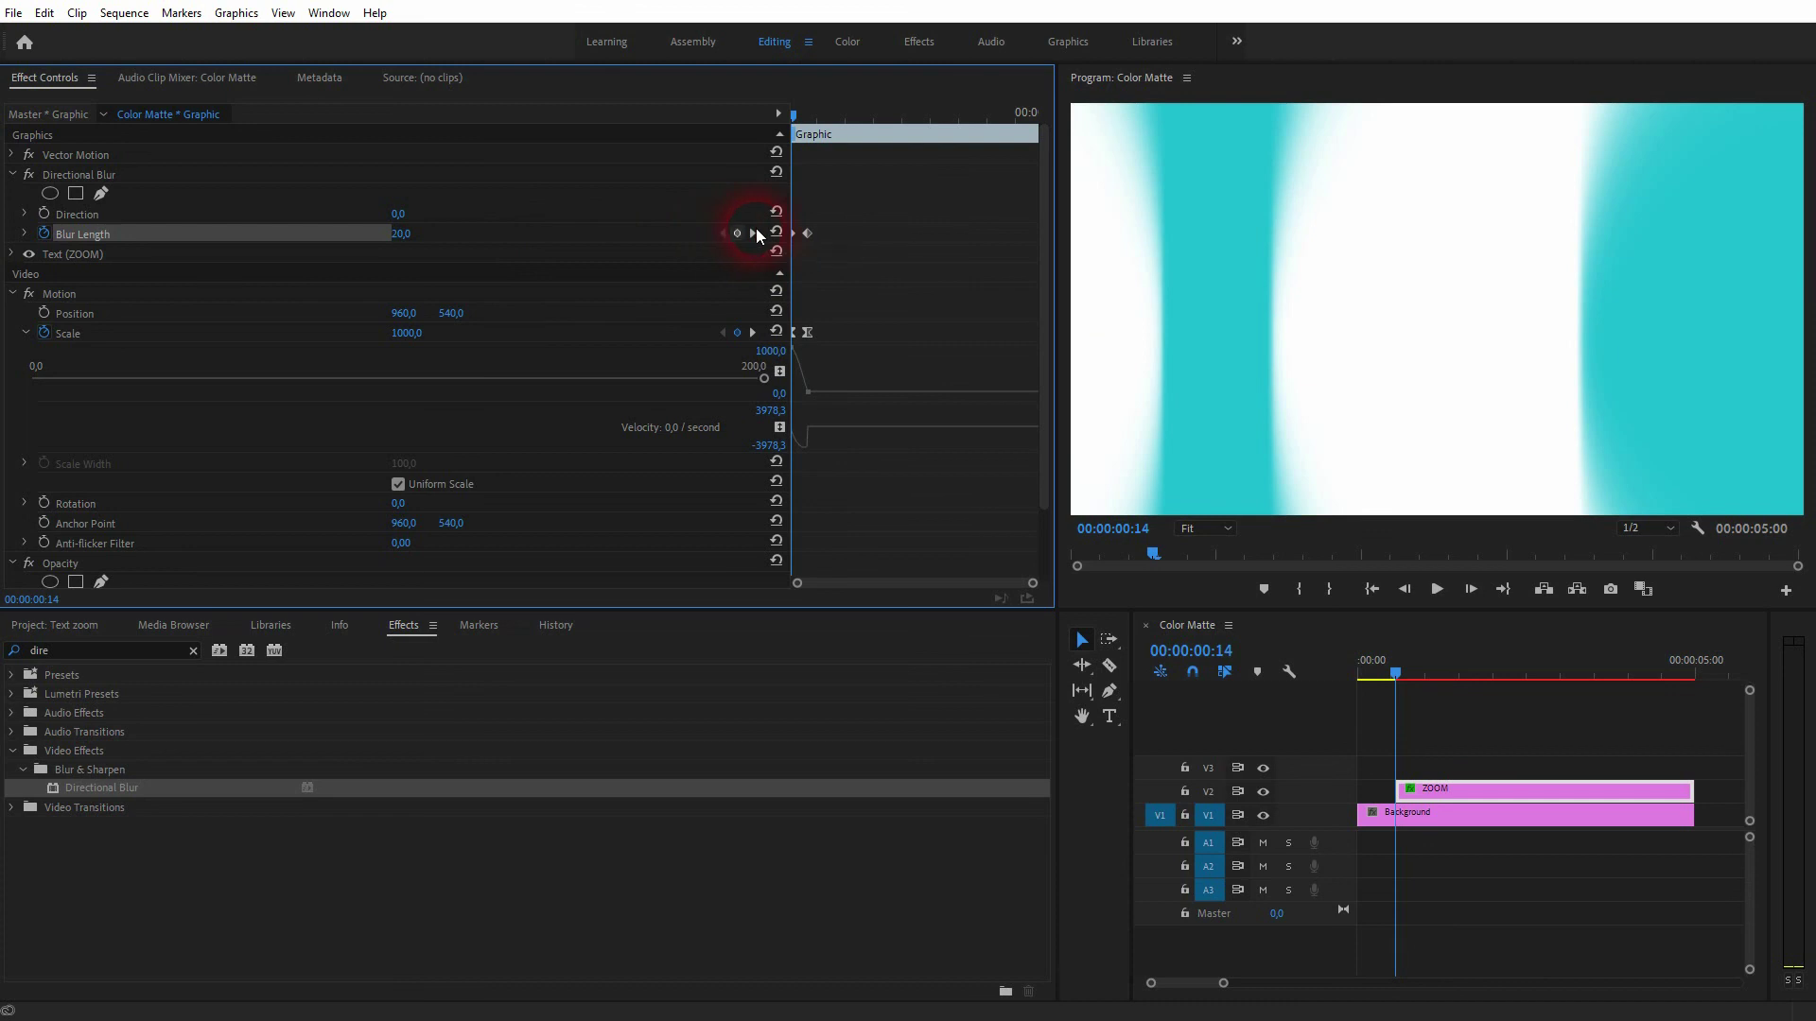
Render In to Out and replay the blurred ZOOM animation from the sequence start.
{"action": "left_click", "coordinate": [123, 13]}
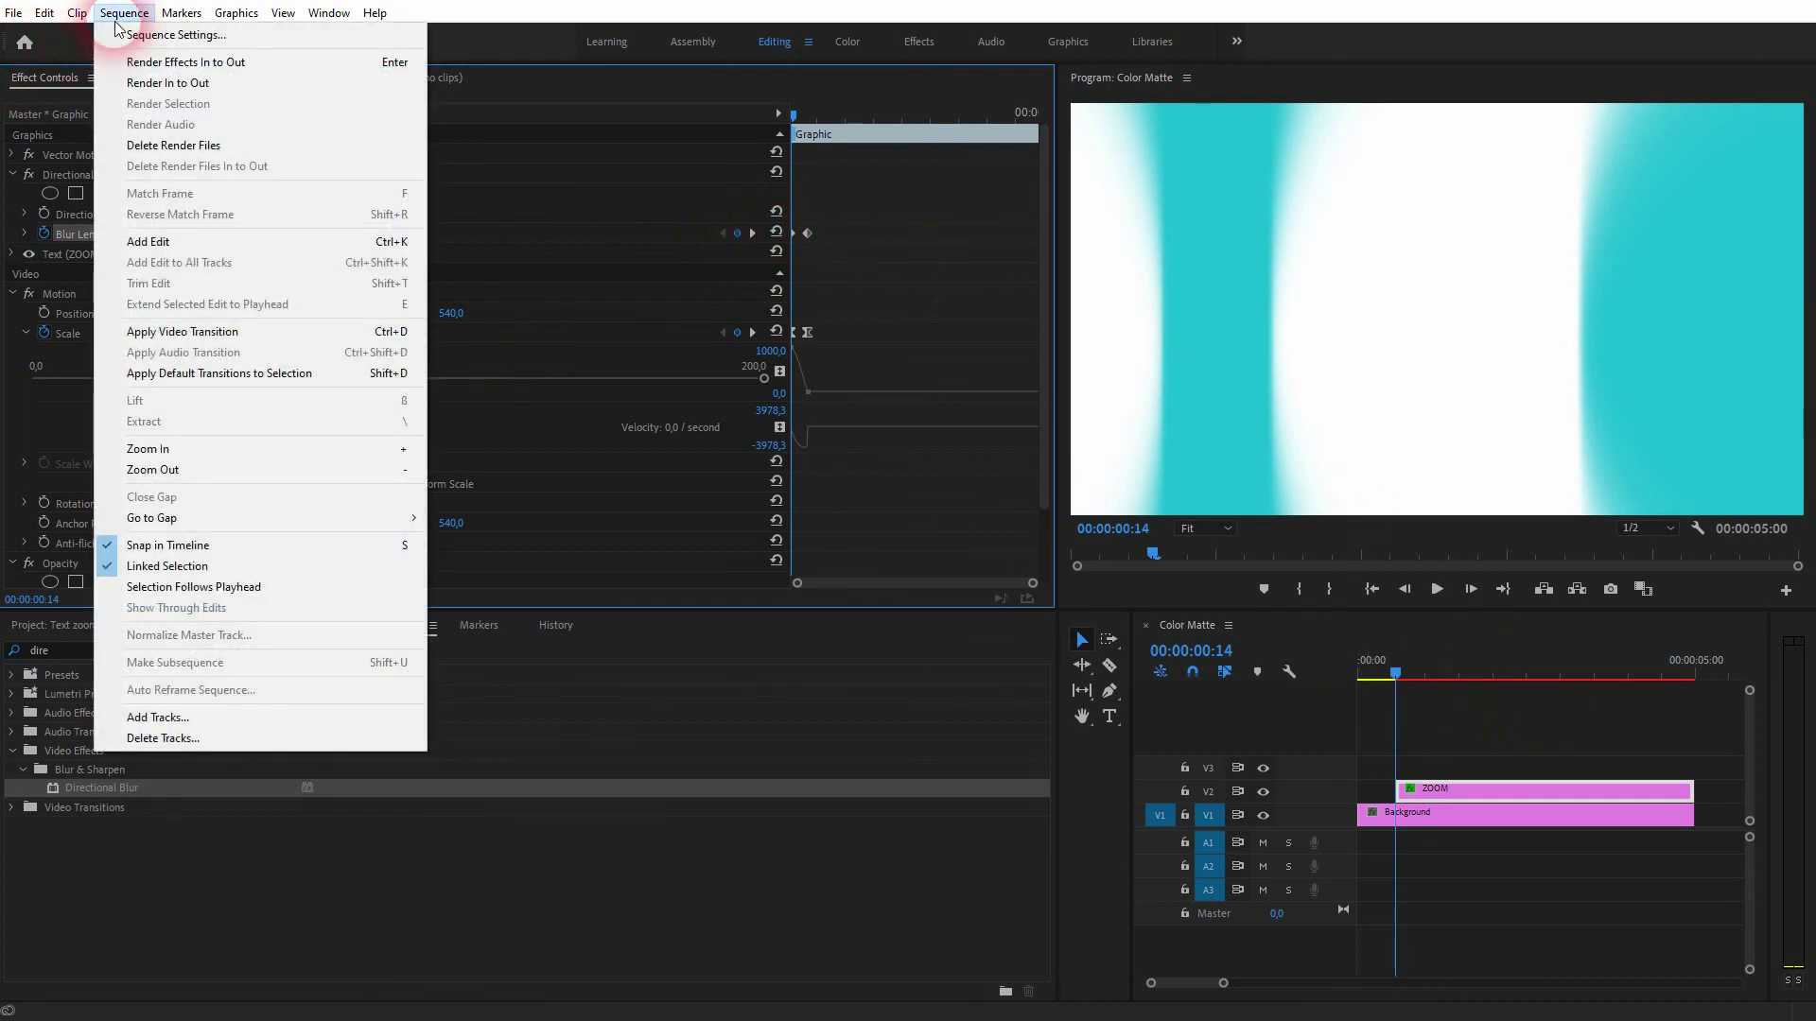
{"action": "left_click", "coordinate": [149, 83]}
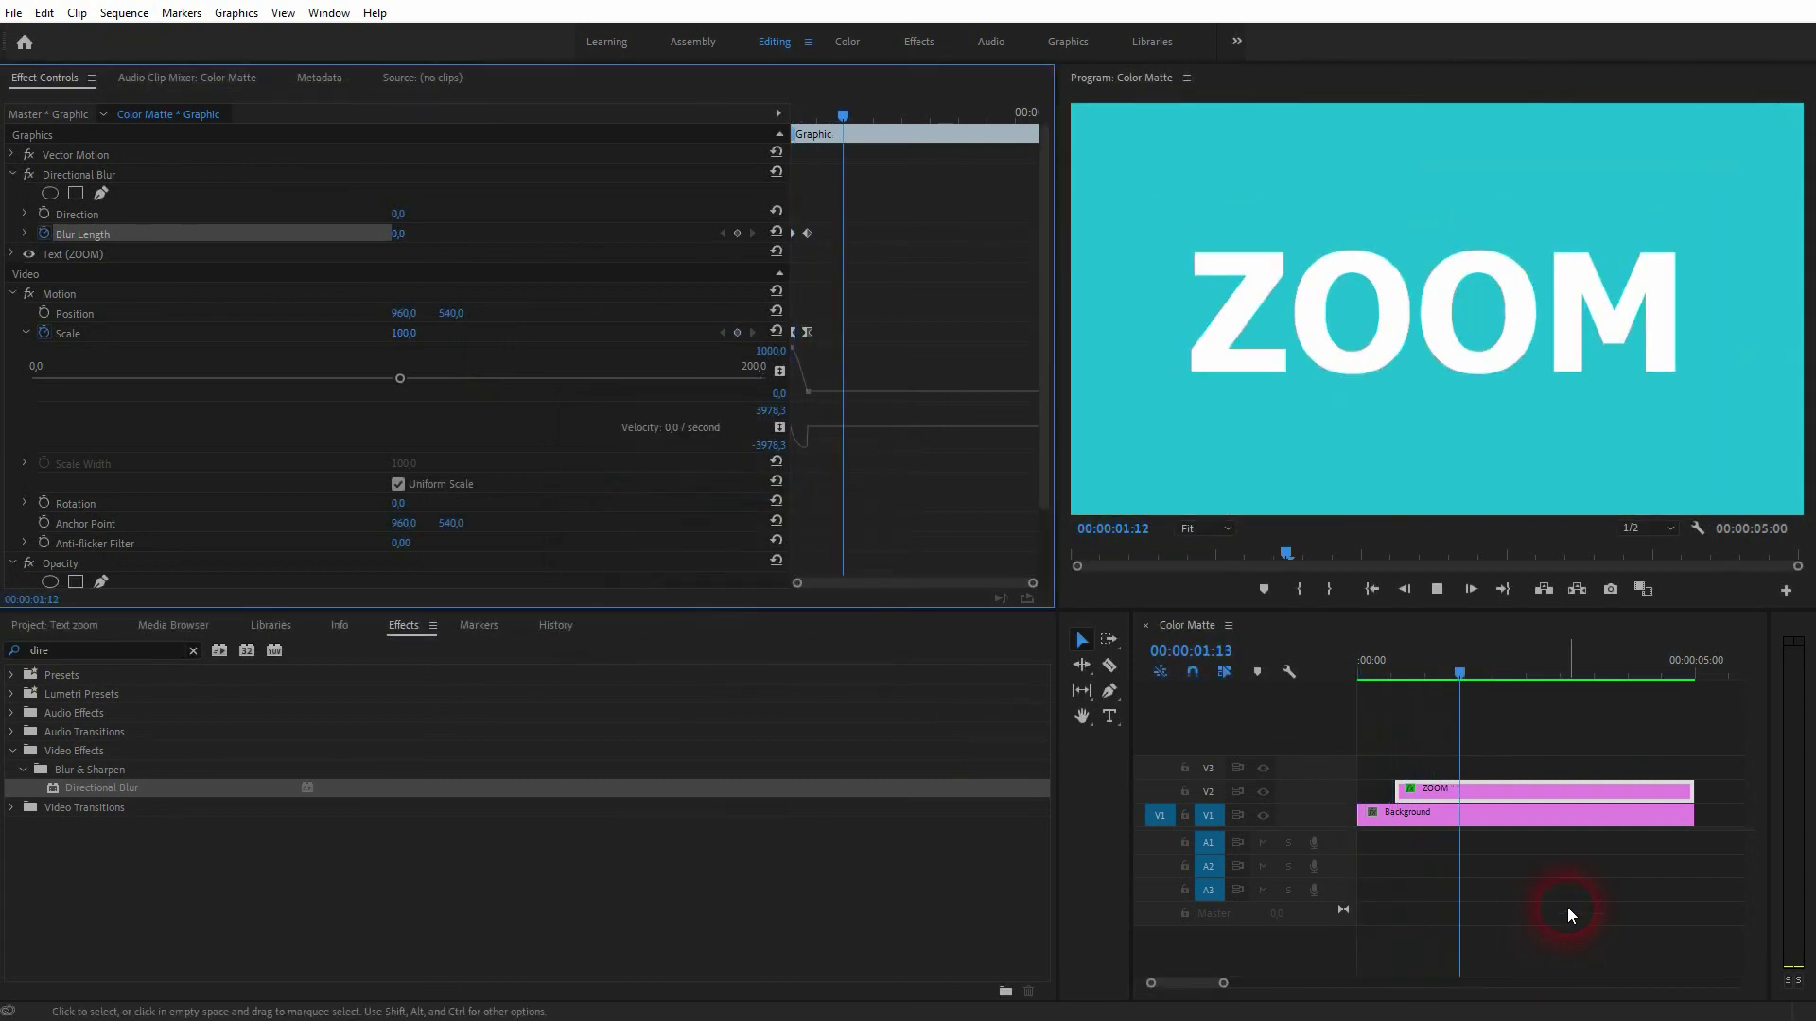
{"action": "left_click", "coordinate": [1471, 667]}
{"action": "left_click_drag", "start_coordinate": [1471, 668], "coordinate": [1291, 713]}
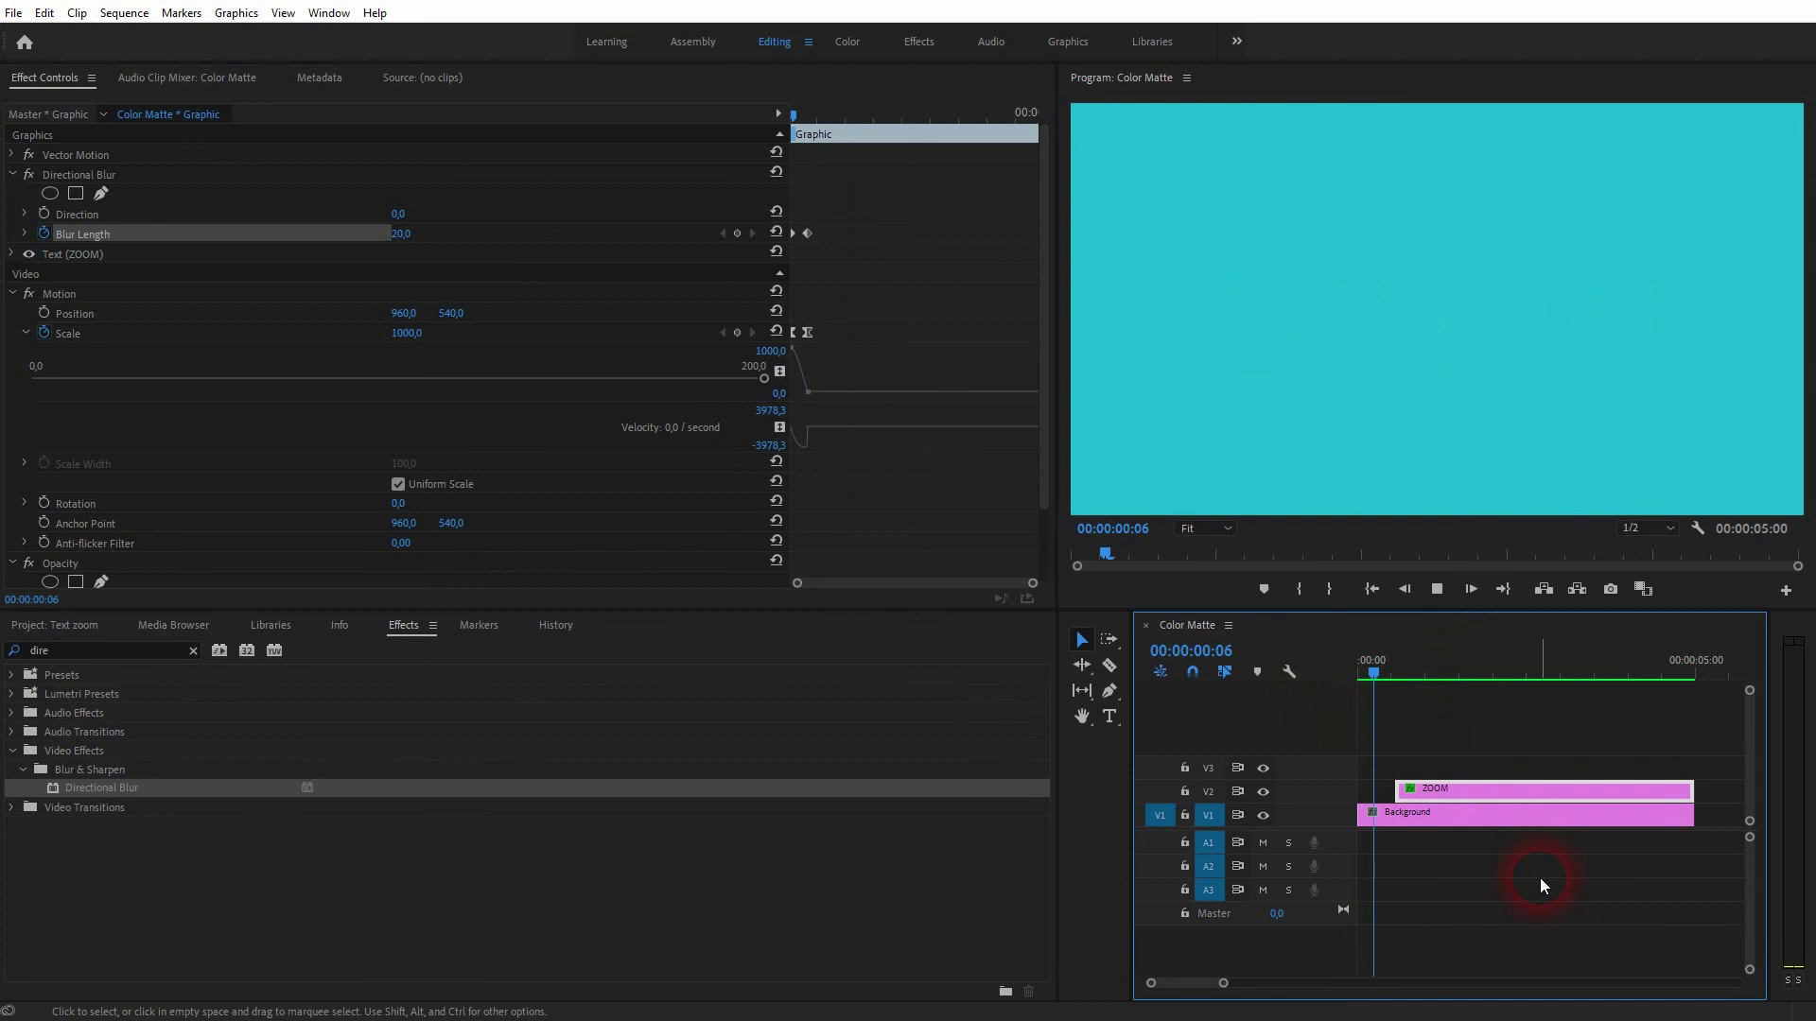
{"action": "key", "text": "space"}
{"action": "key", "text": "space"}
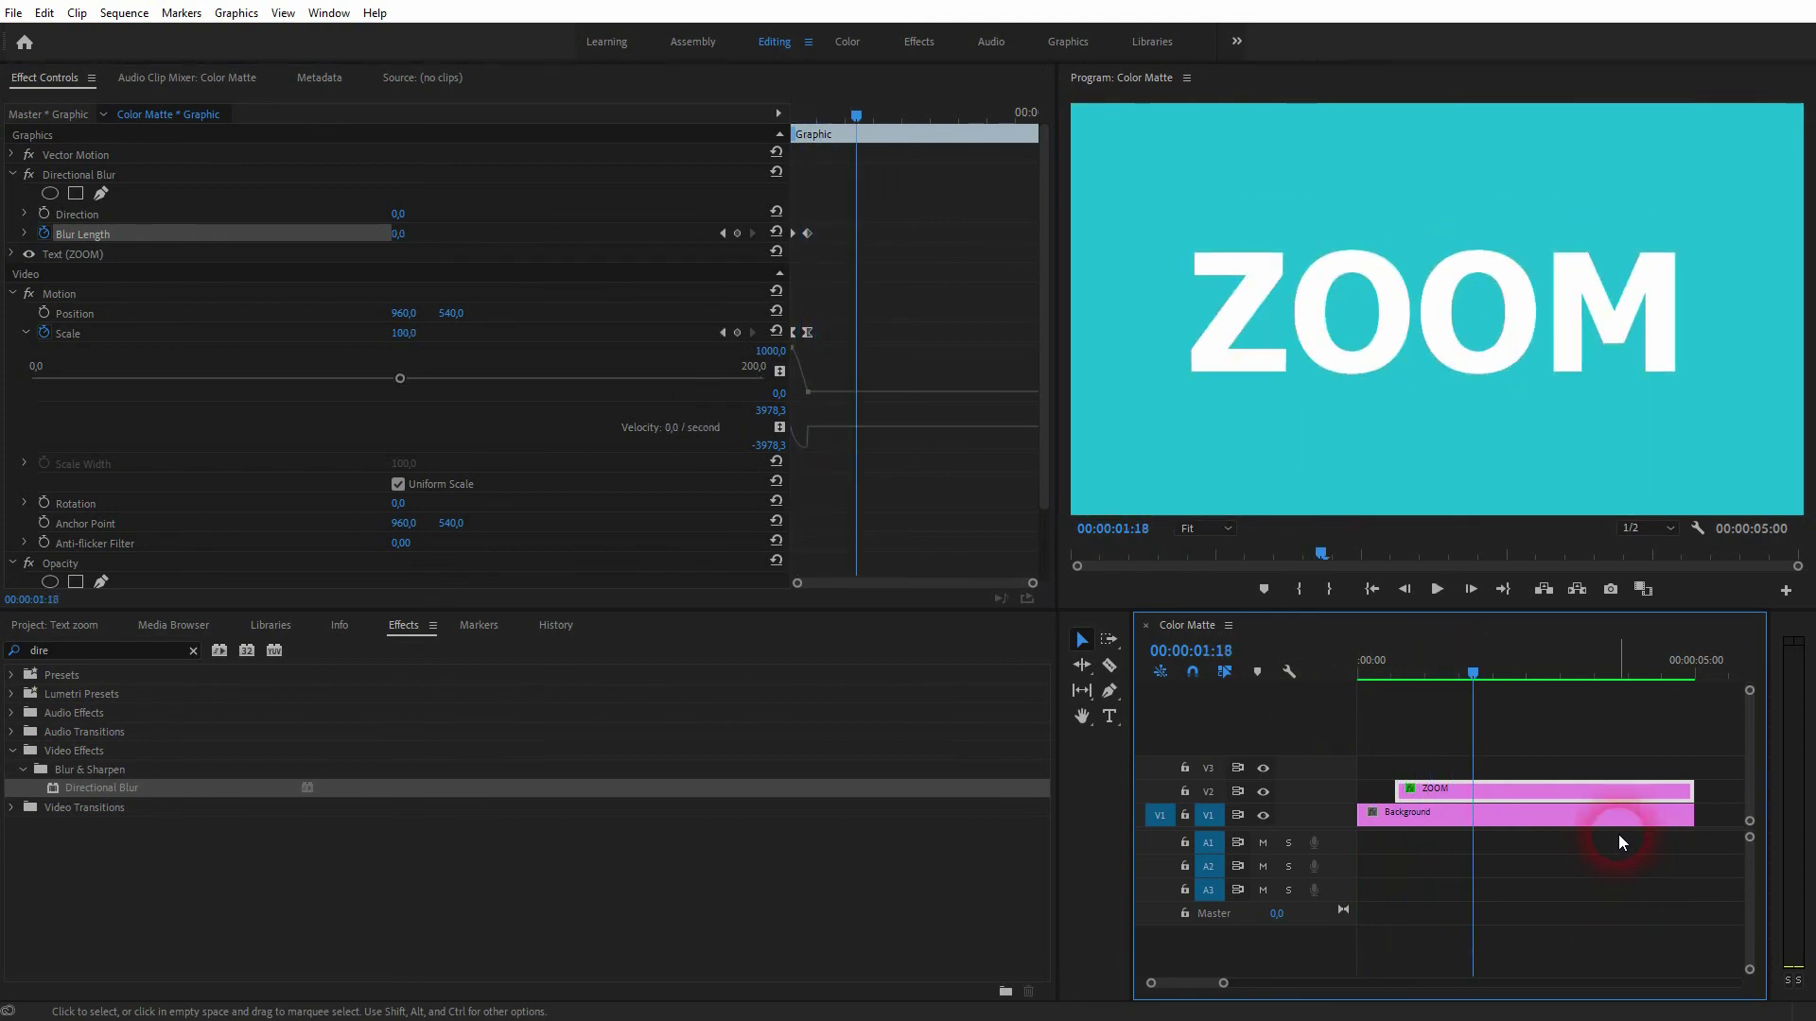
{"action": "left_click", "coordinate": [903, 78]}
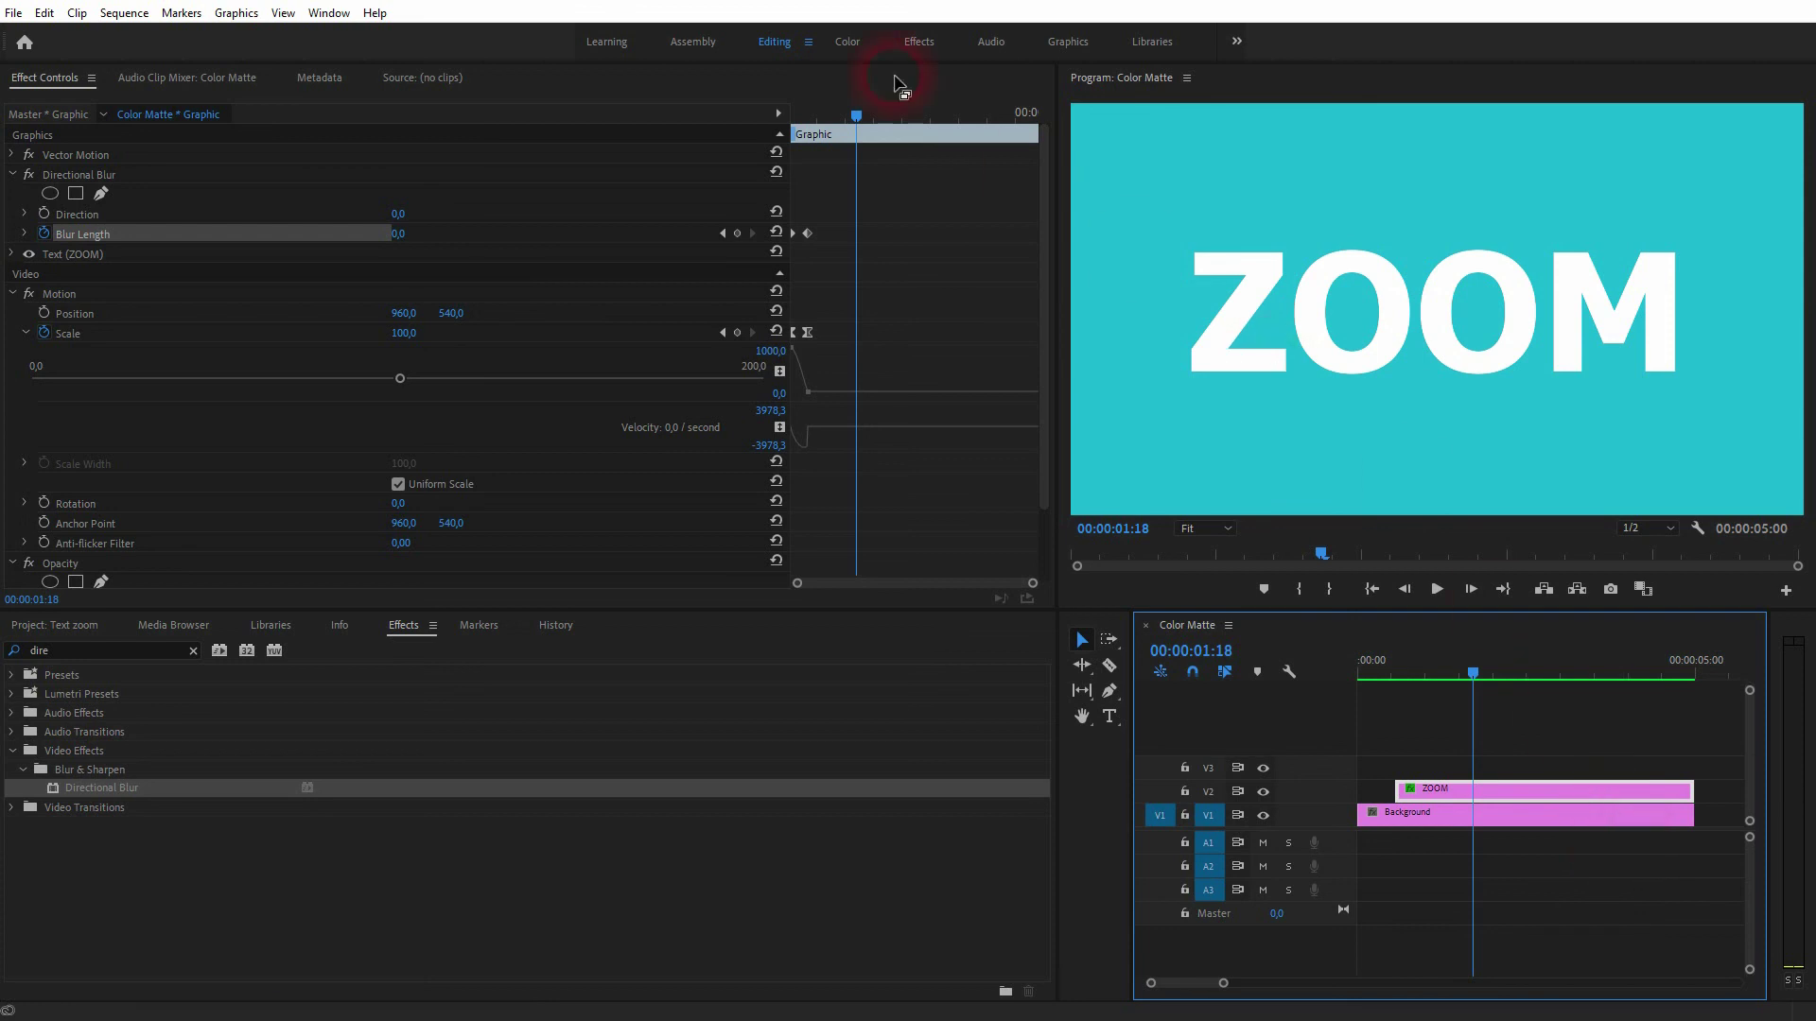